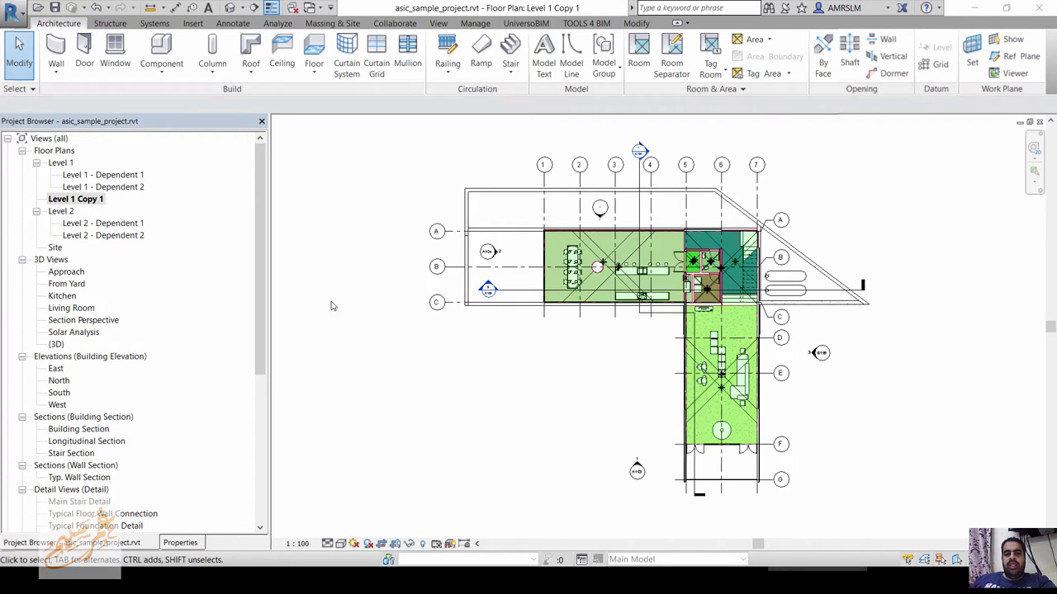
# - Open the Level 1 floor plan view
pyautogui.click(79, 202)
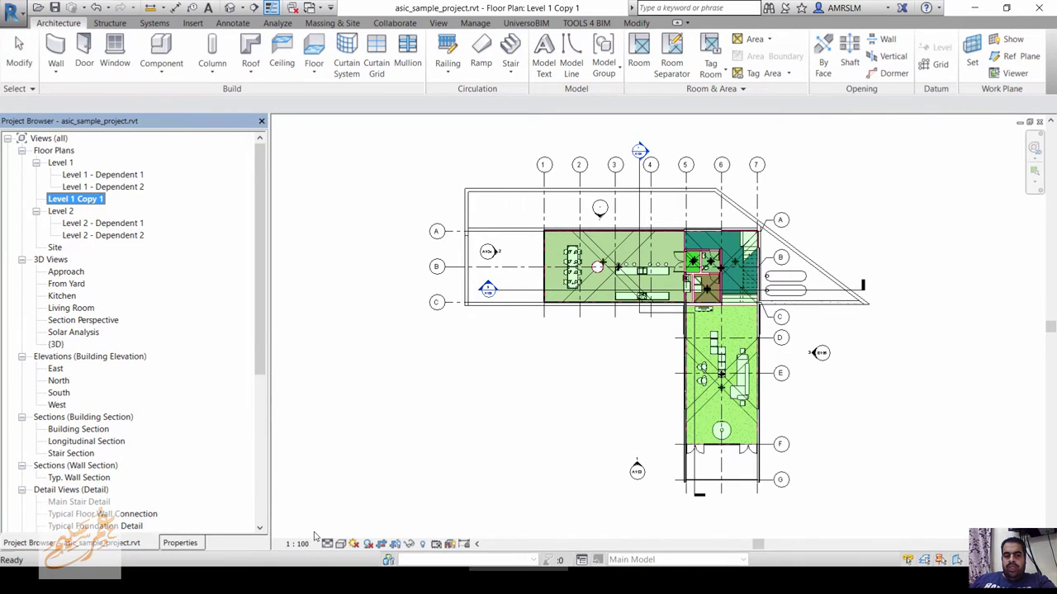
pyautogui.click(60, 164)
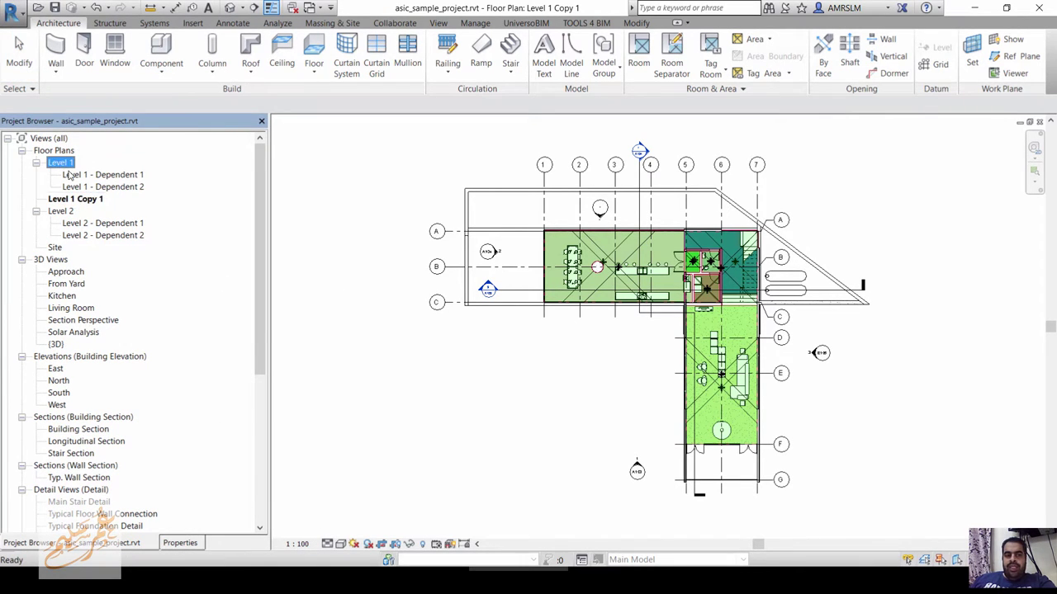
pyautogui.doubleClick(64, 165)
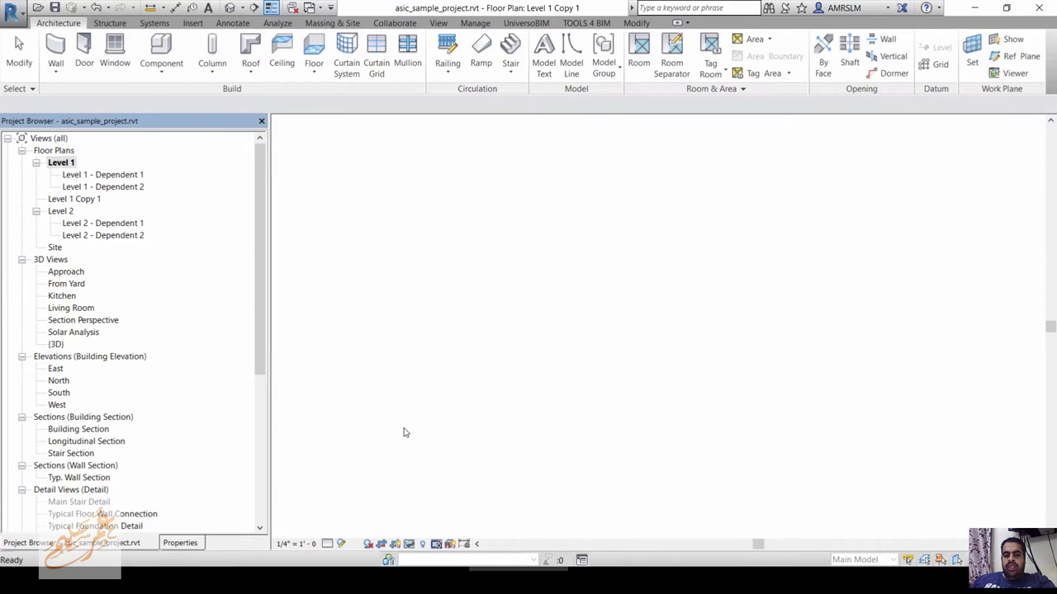
# - Change the Level 1 plan's view scale to 1:50, then to 1:25
pyautogui.click(301, 547)
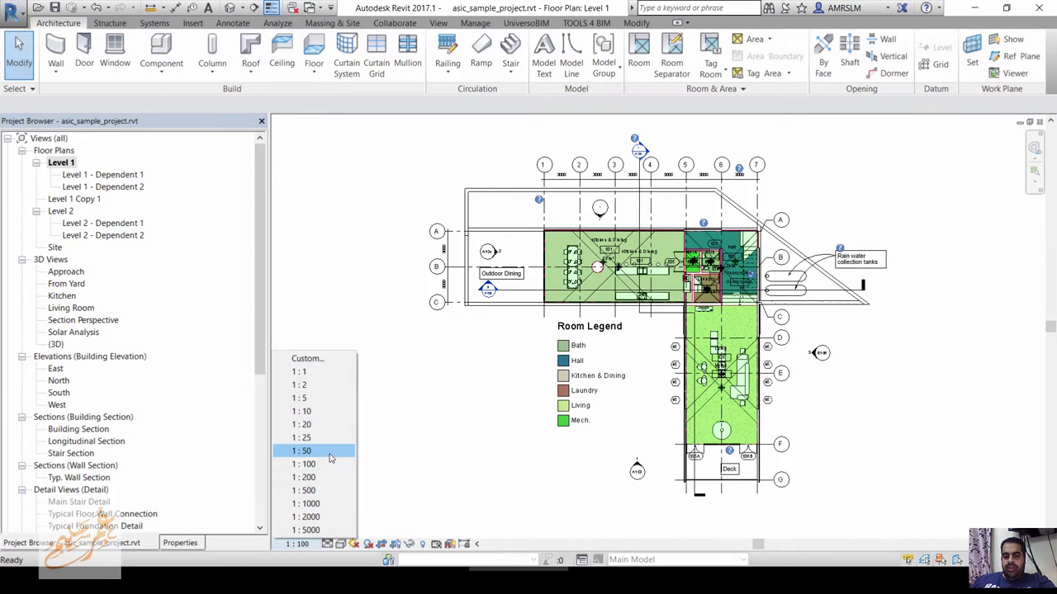
pyautogui.click(324, 452)
pyautogui.click(324, 453)
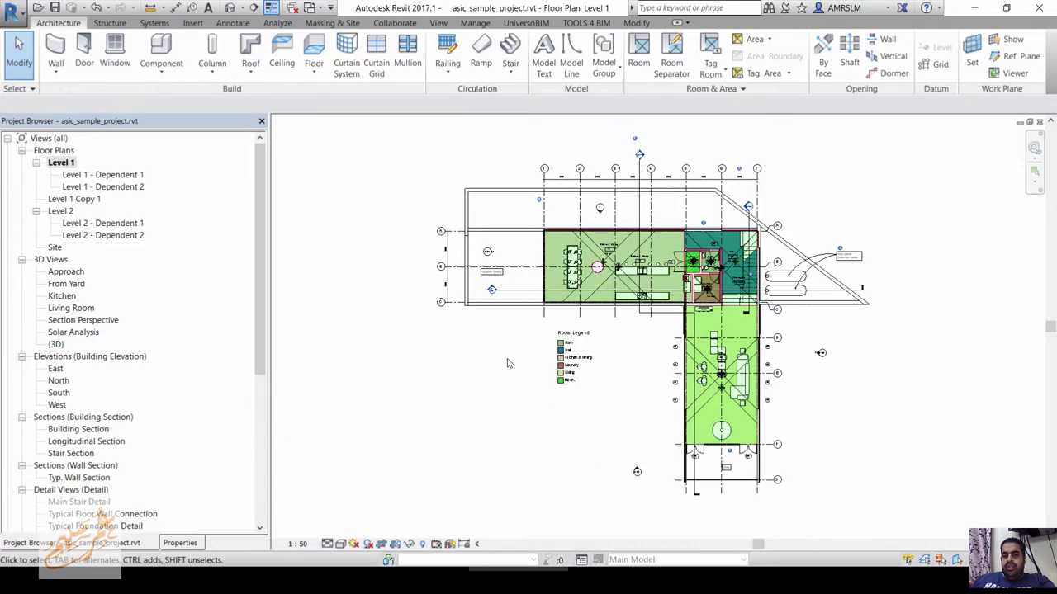
pyautogui.click(299, 544)
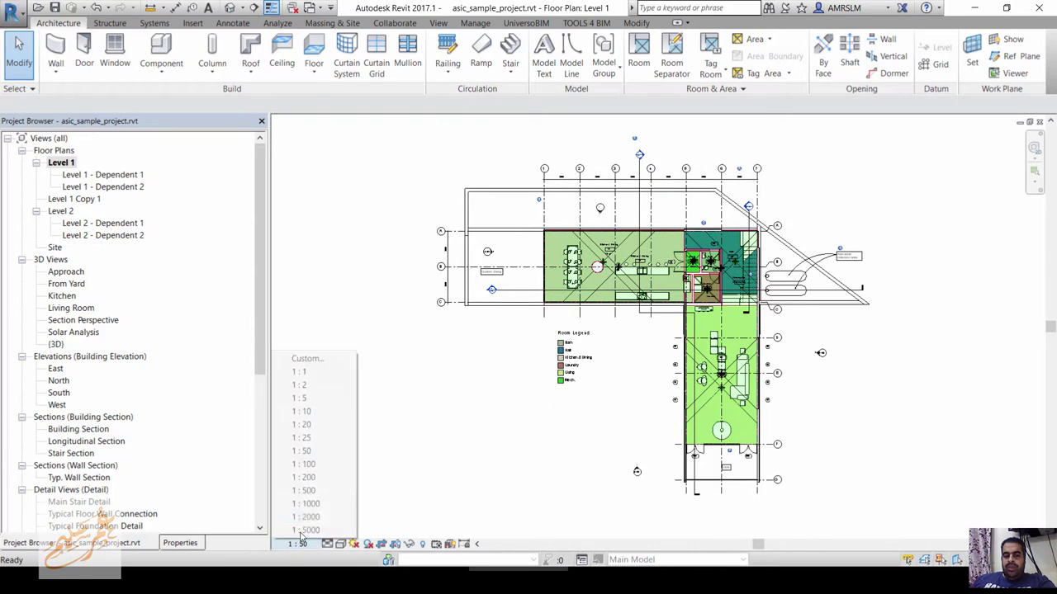
pyautogui.click(326, 442)
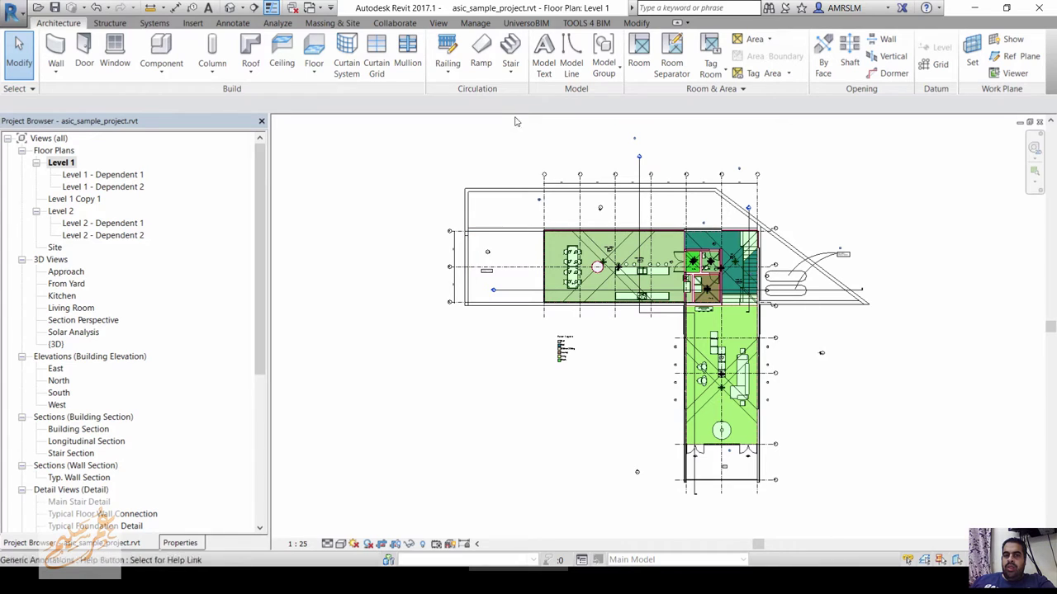
# - Sketch a matchline with one horizontal and one vertical line across the building, then finish it
pyautogui.click(438, 23)
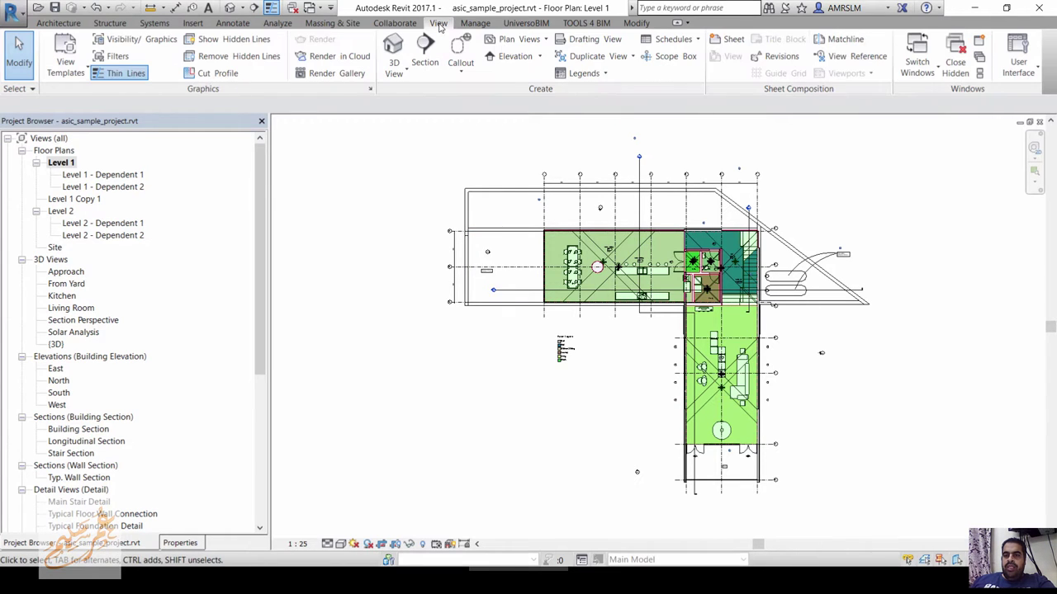
pyautogui.click(842, 43)
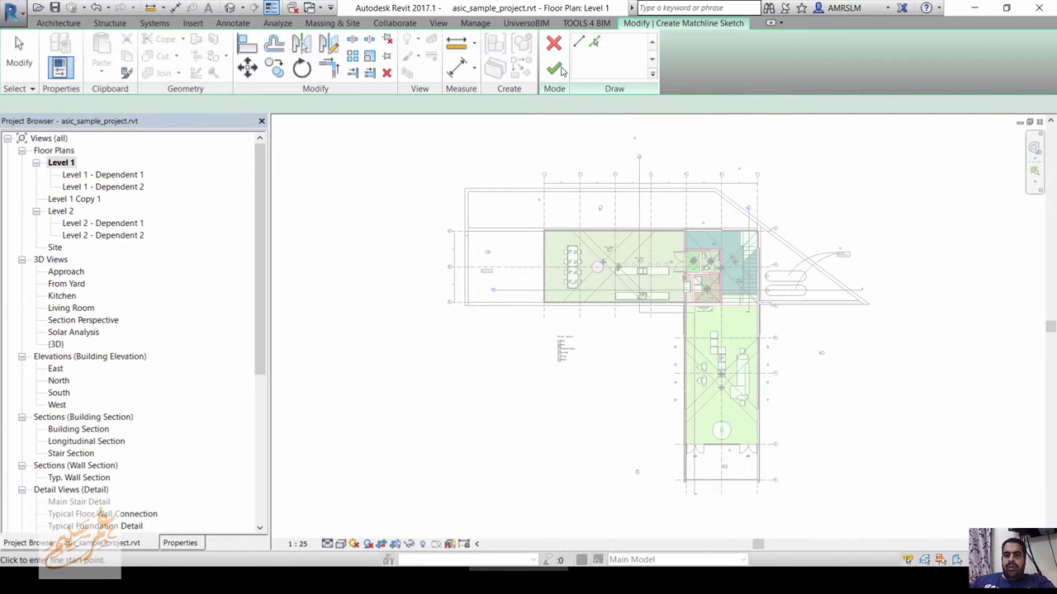
pyautogui.click(407, 336)
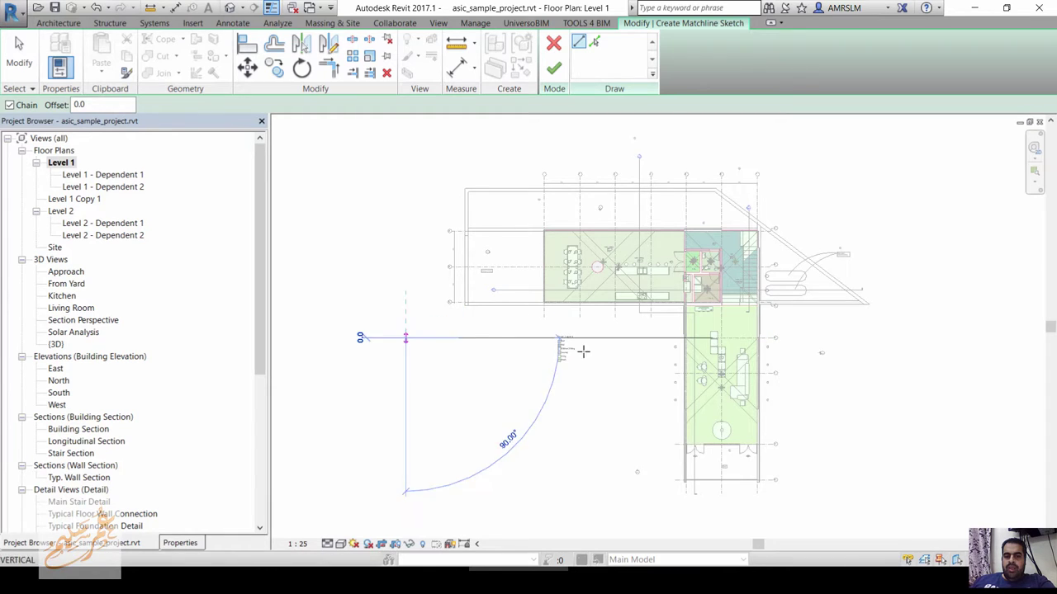
pyautogui.click(904, 338)
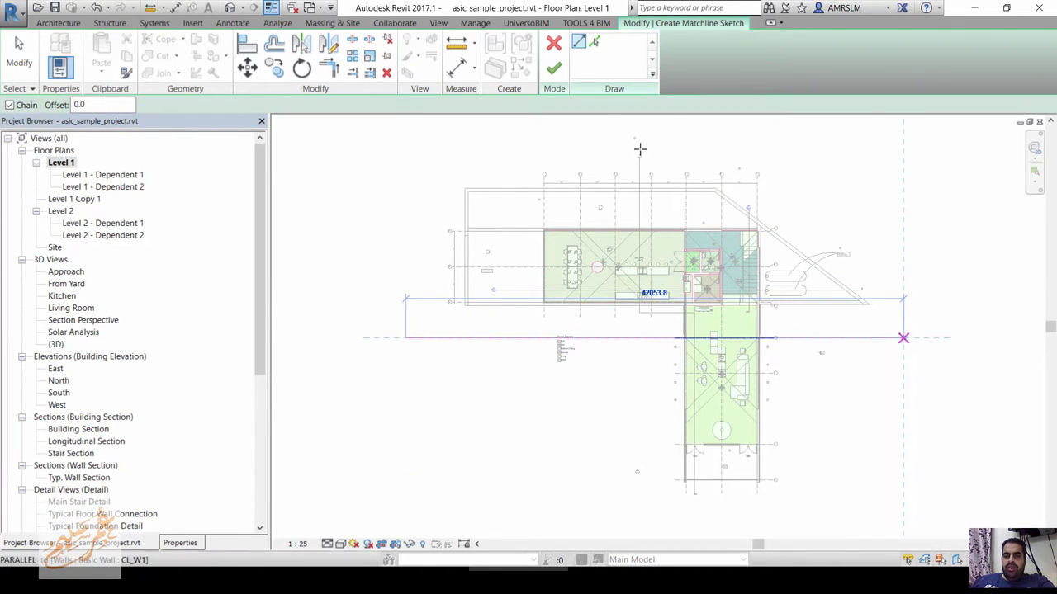
pyautogui.press('Escape')
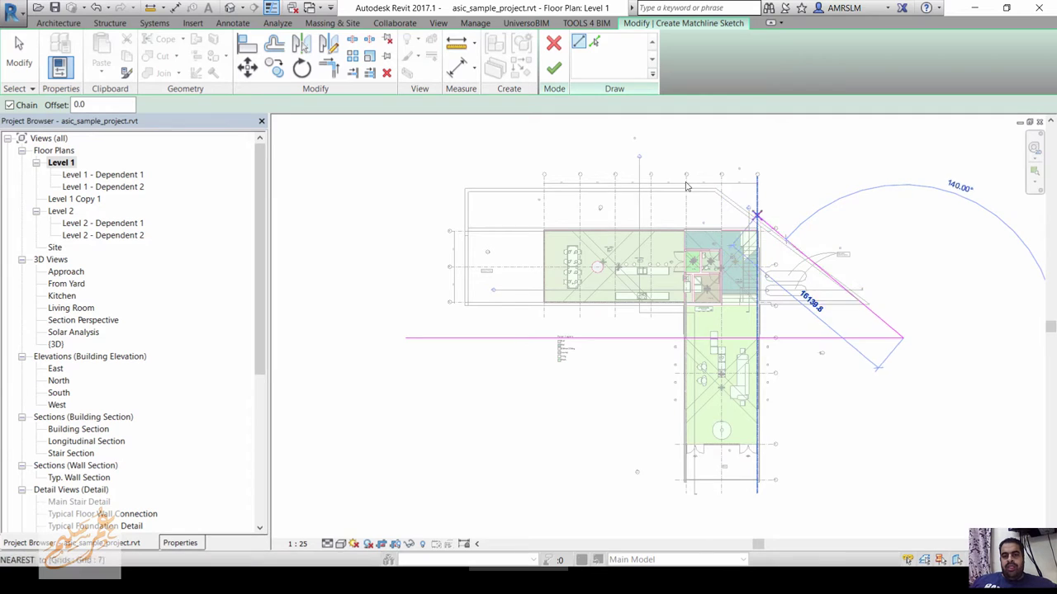
pyautogui.click(600, 127)
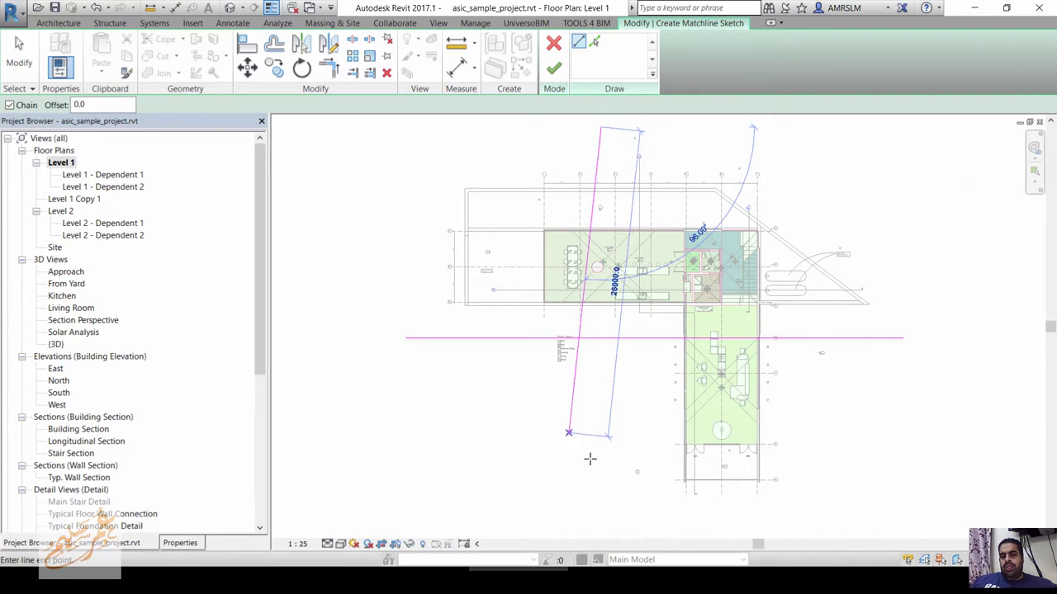
pyautogui.click(600, 494)
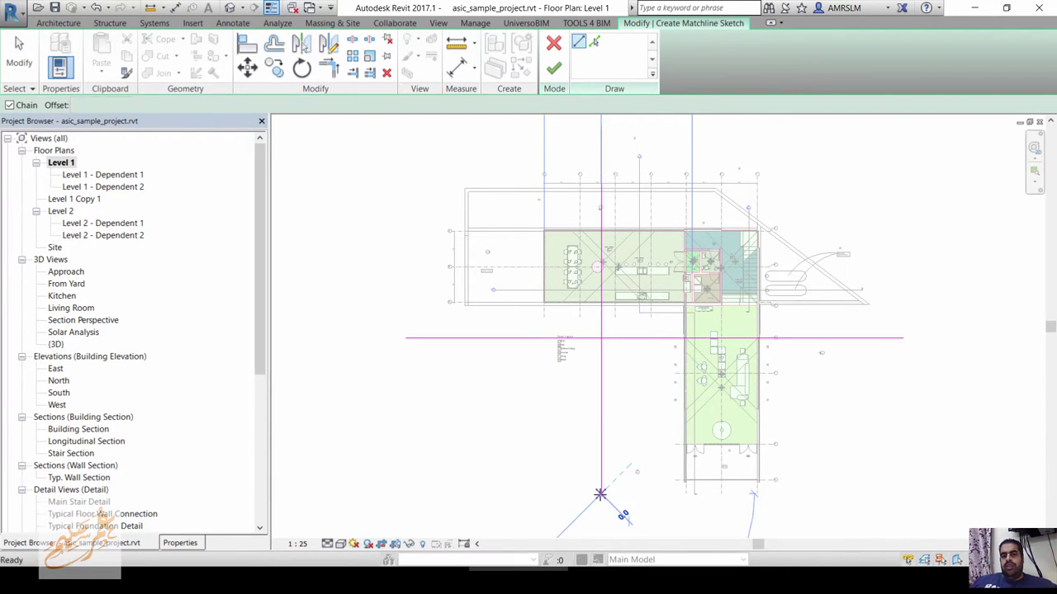
pyautogui.press('Escape')
pyautogui.press('Escape')
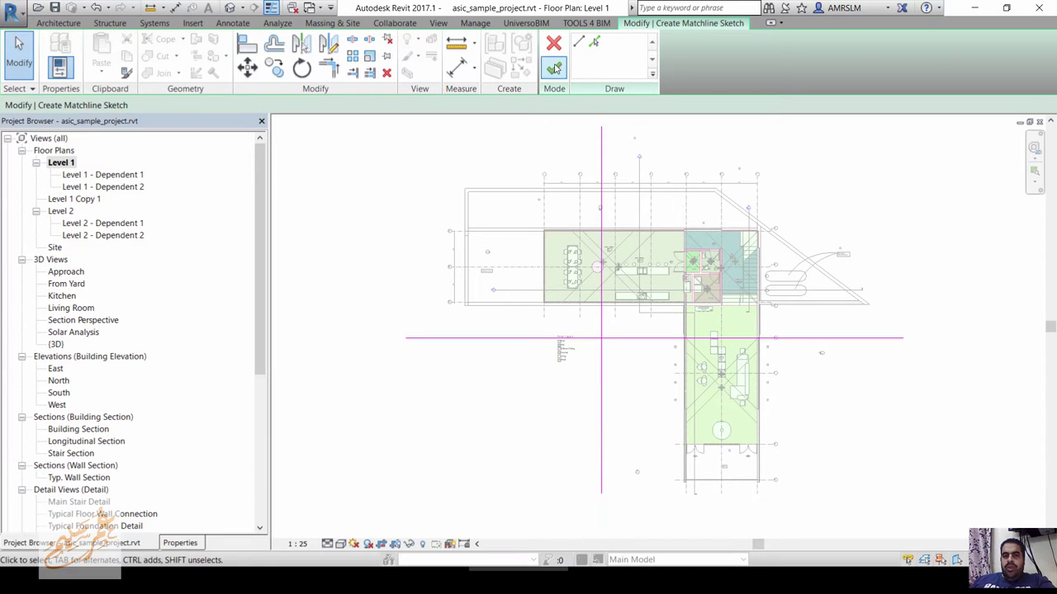
pyautogui.click(553, 68)
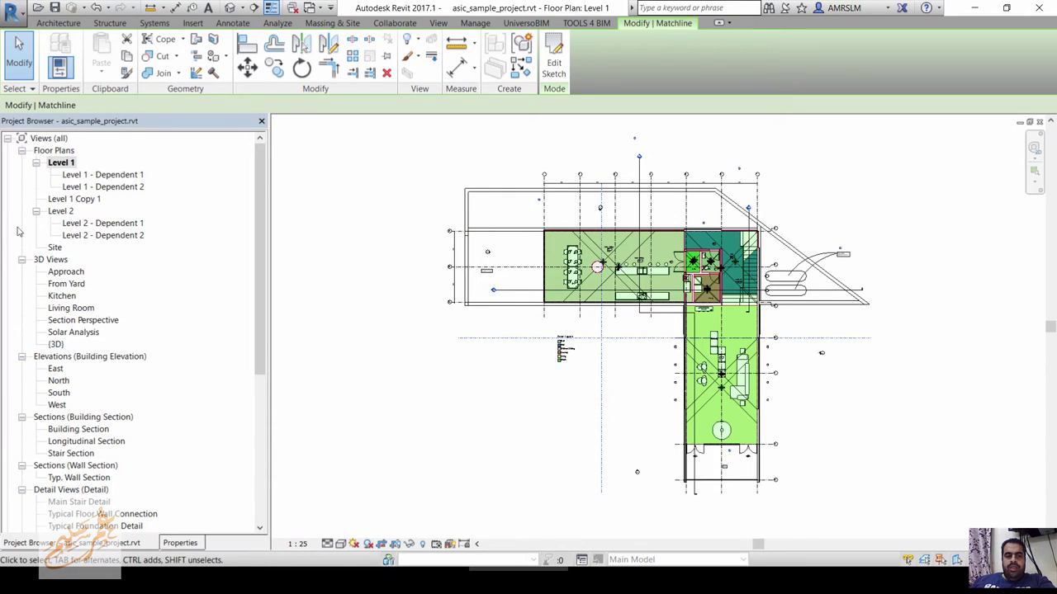
# - Open Level 2 and check the Matchline annotation category in Visibility/Graphics (VG), then cancel
pyautogui.doubleClick(66, 212)
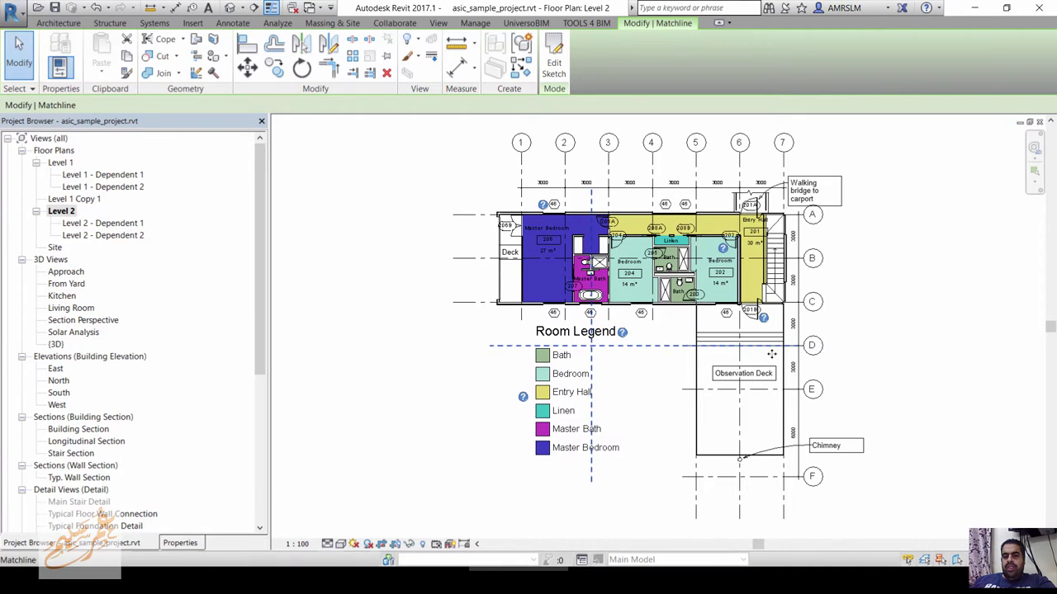
pyautogui.click(445, 468)
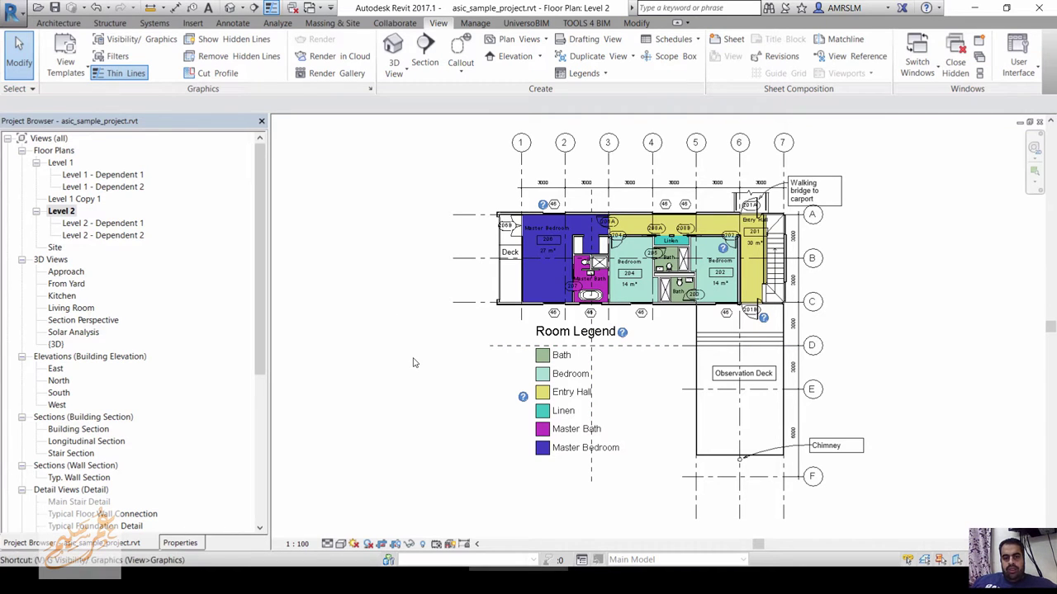
pyautogui.press('v')
pyautogui.press('g')
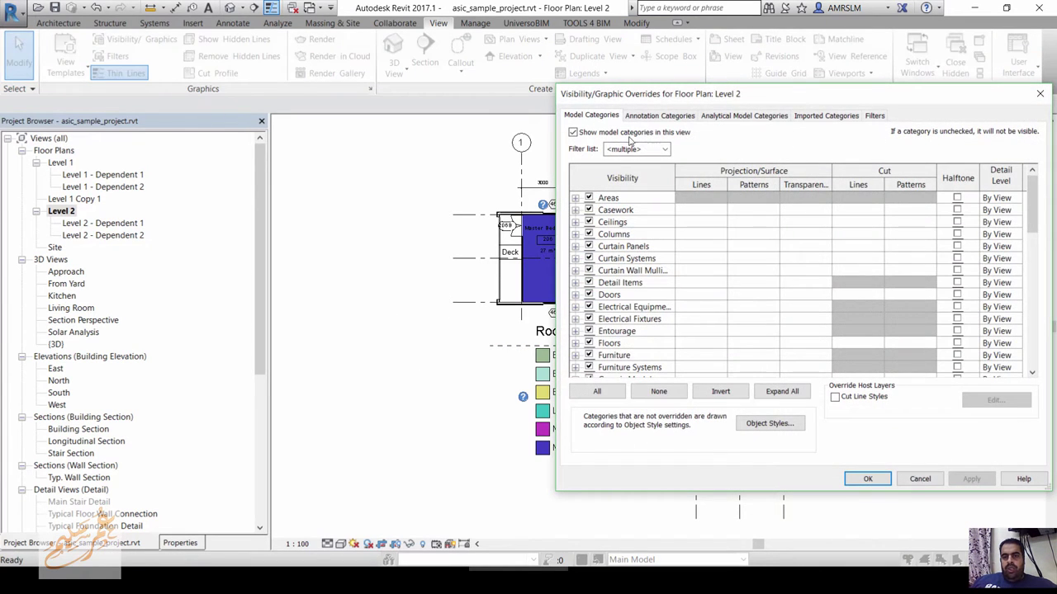
pyautogui.click(646, 117)
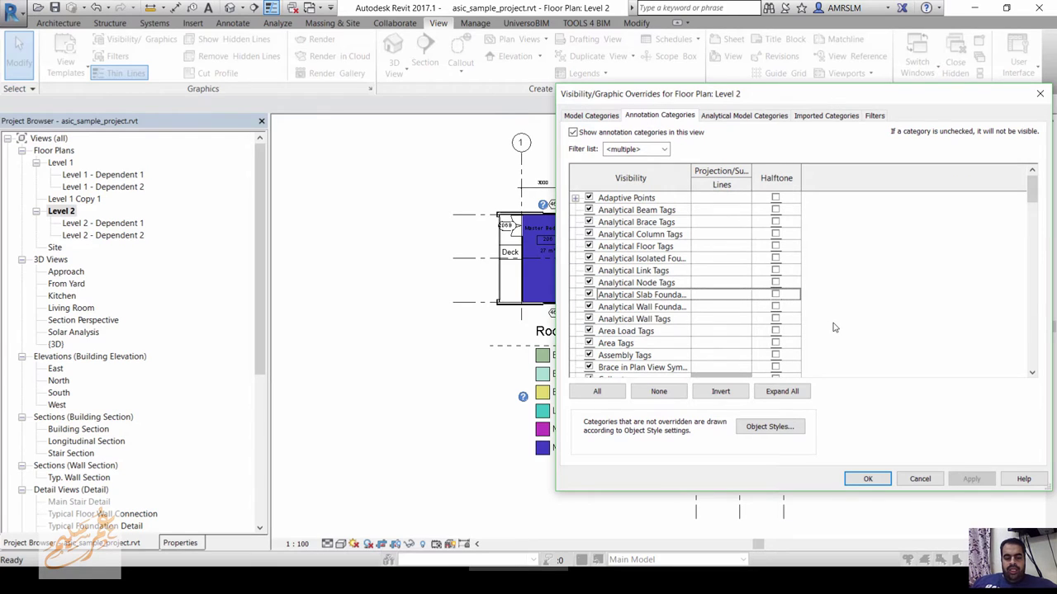
pyautogui.press('m')
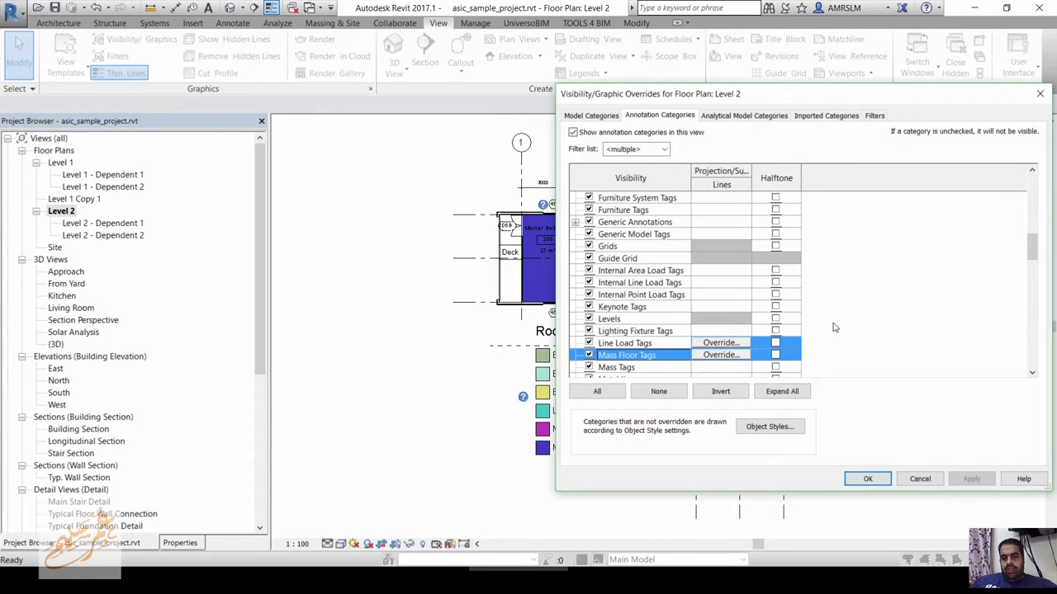
pyautogui.scroll(-2, 834, 328)
pyautogui.scroll(-1, 656, 328)
pyautogui.click(638, 342)
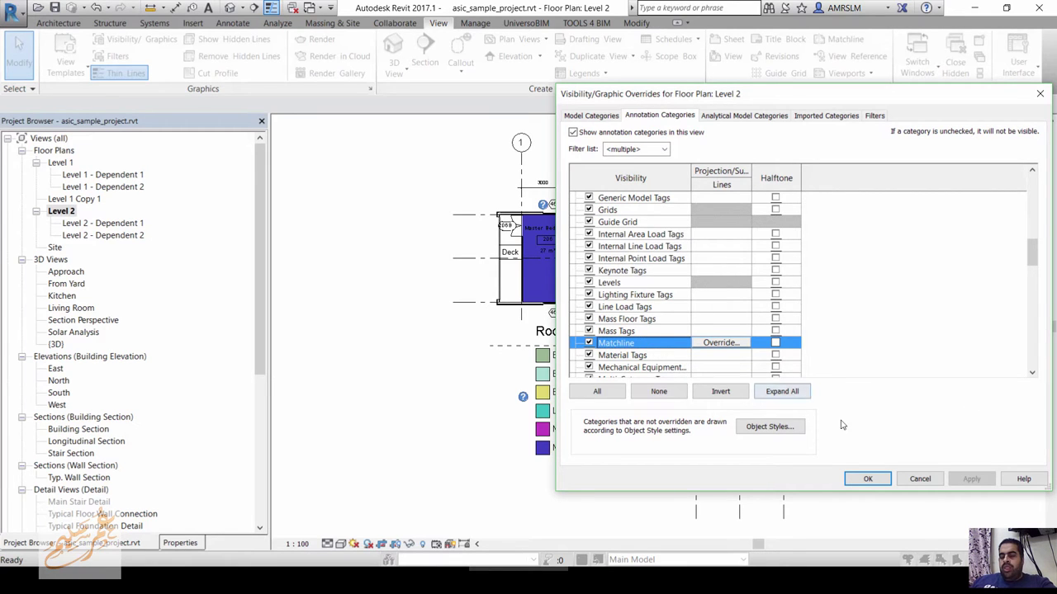
pyautogui.click(923, 480)
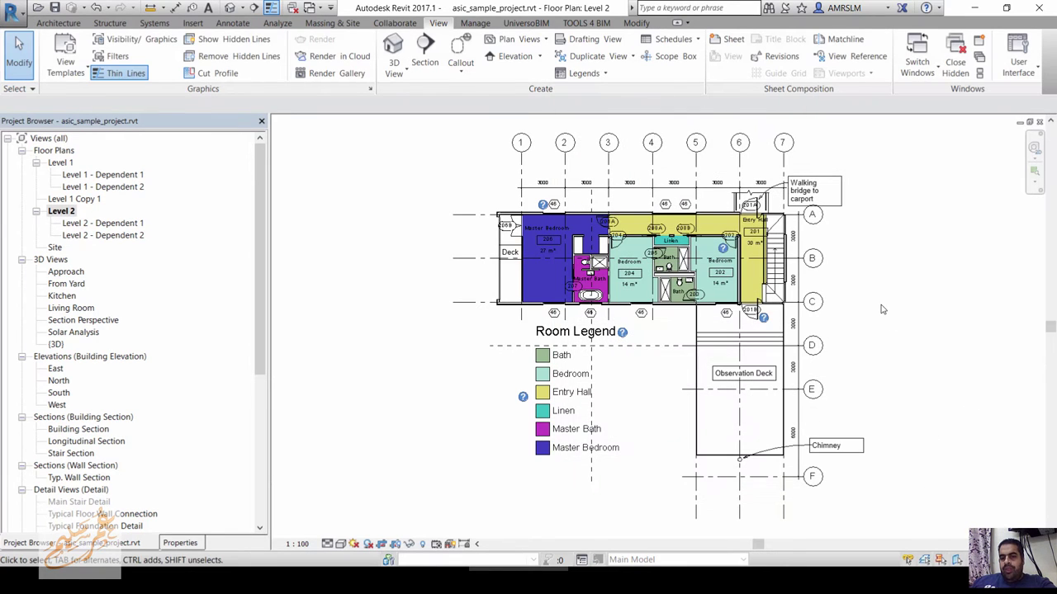
# - Duplicate Level 1 as a dependent twice, creating Level 1 - Dependent 3 and Dependent 4
pyautogui.click(623, 352)
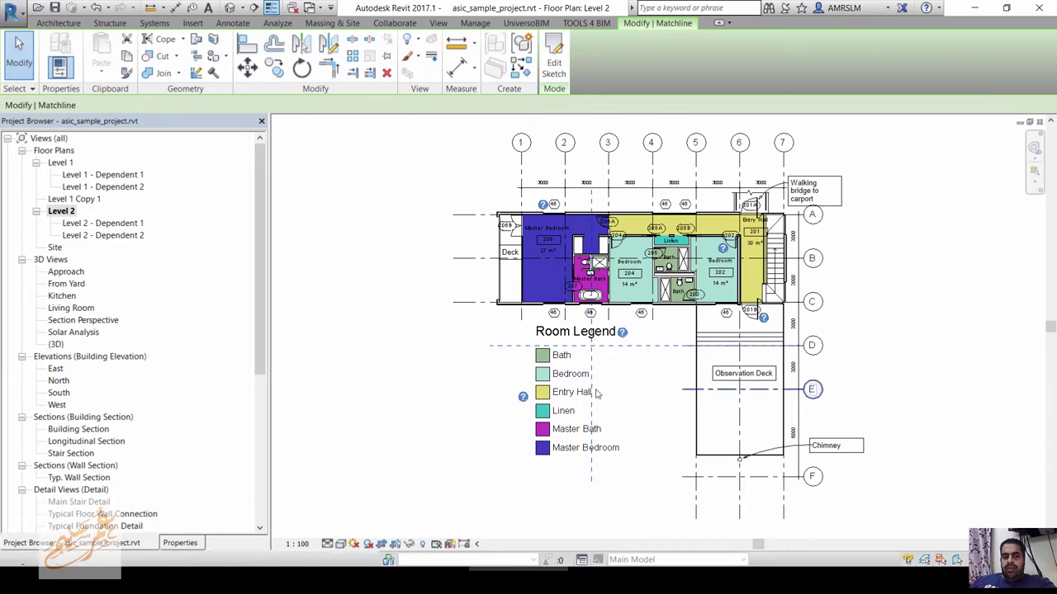
pyautogui.rightClick(59, 164)
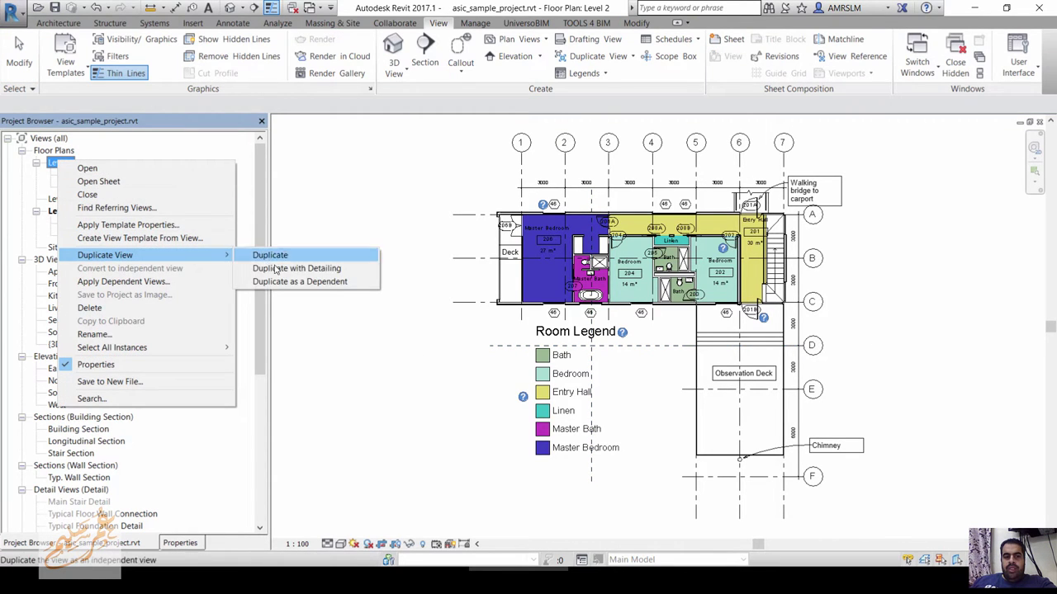
pyautogui.click(345, 284)
pyautogui.rightClick(69, 168)
pyautogui.moveTo(116, 259)
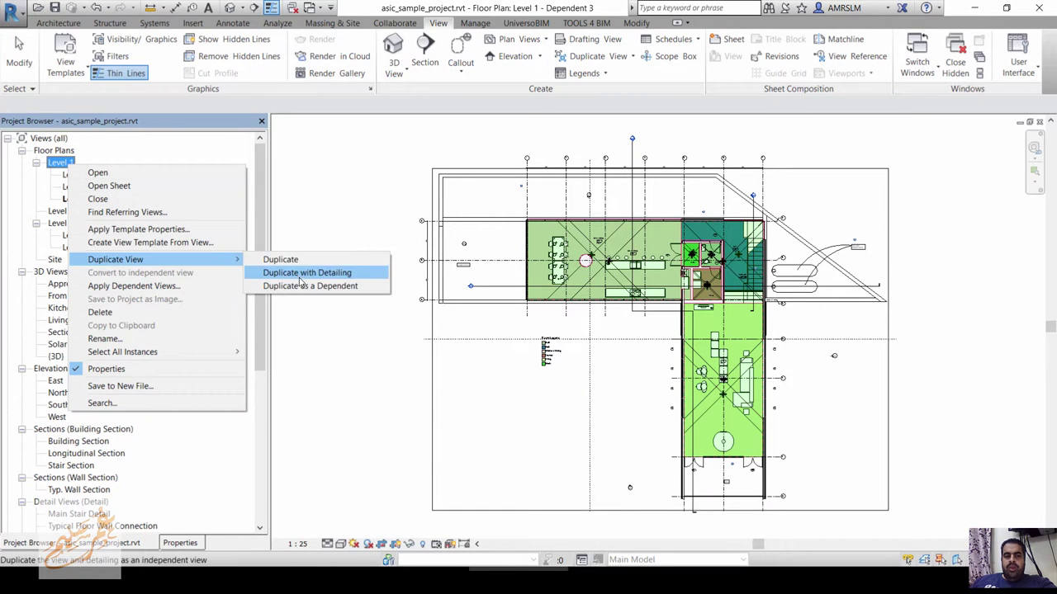
pyautogui.click(307, 287)
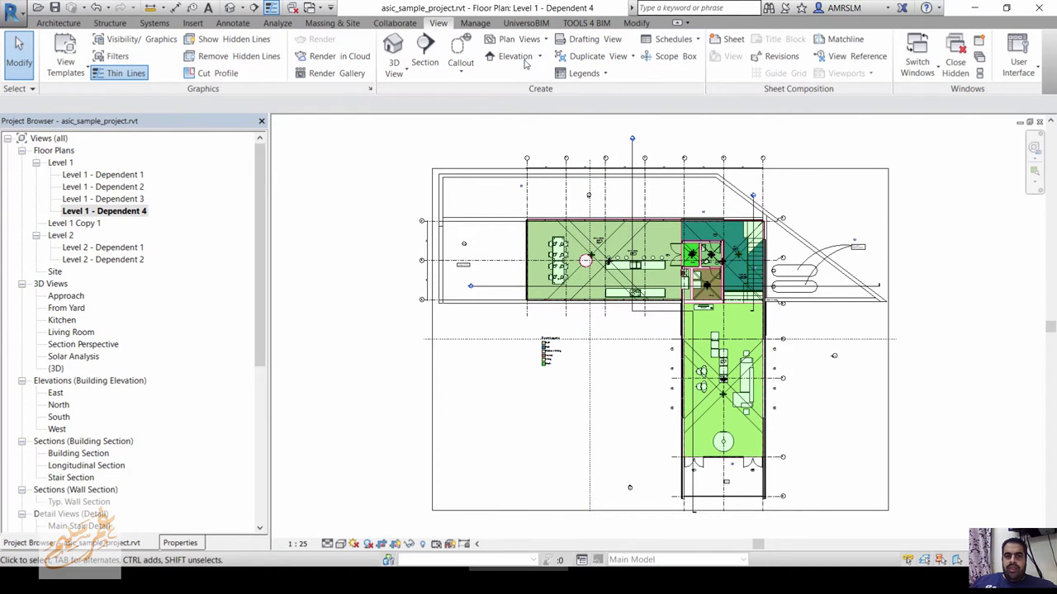
# - Draw scope boxes over the plan's upper-left and upper-right parts
pyautogui.click(675, 56)
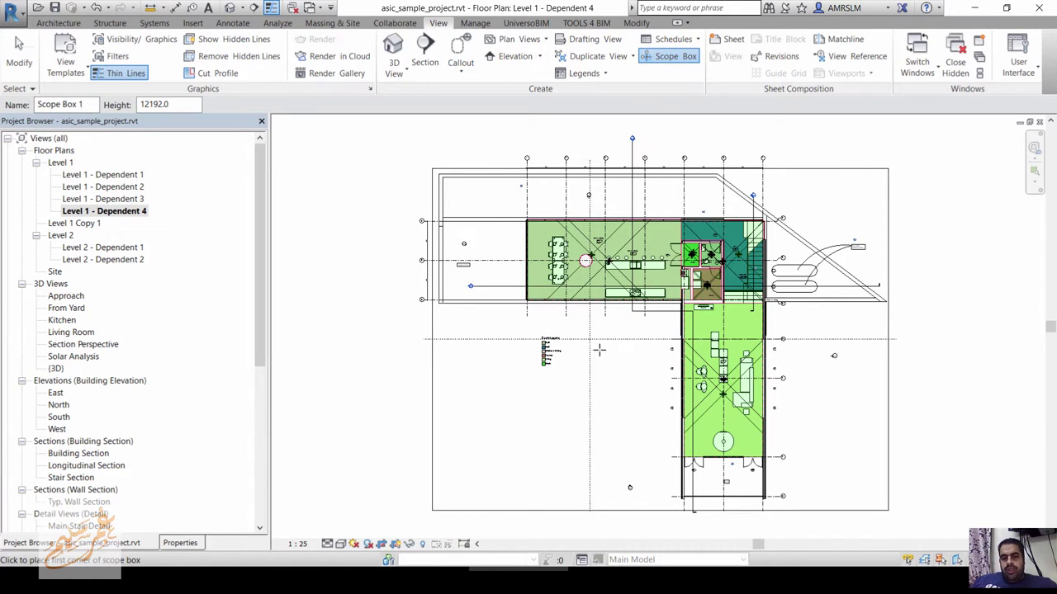
pyautogui.click(601, 349)
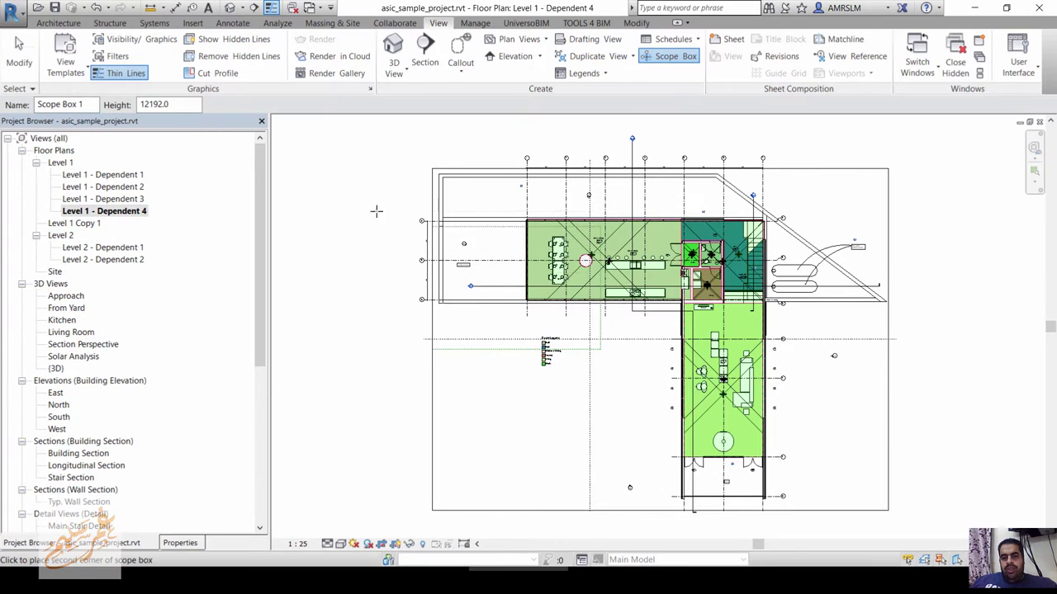
pyautogui.click(382, 141)
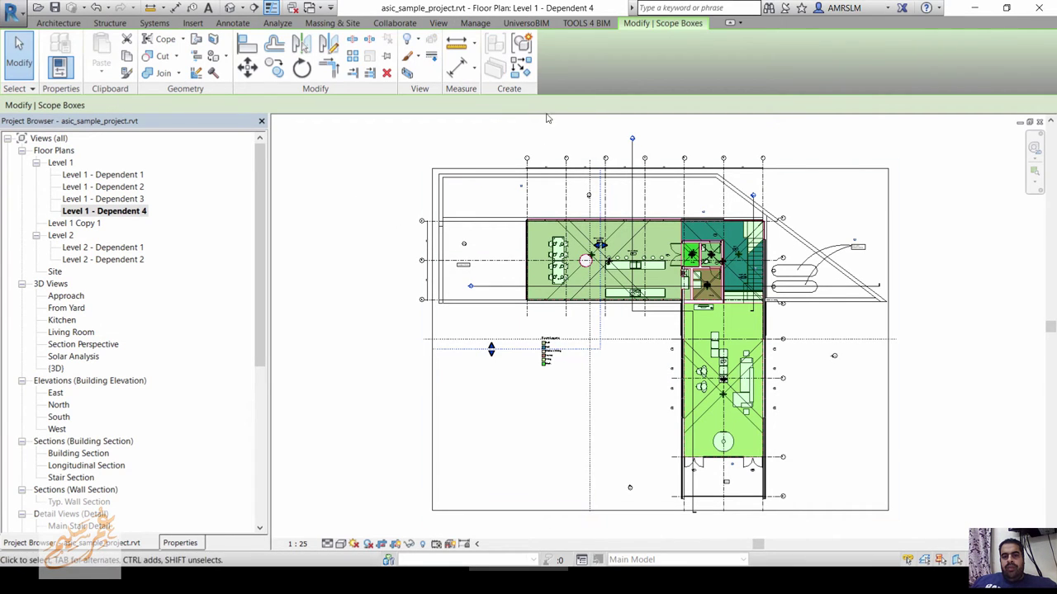
pyautogui.click(450, 23)
pyautogui.click(670, 55)
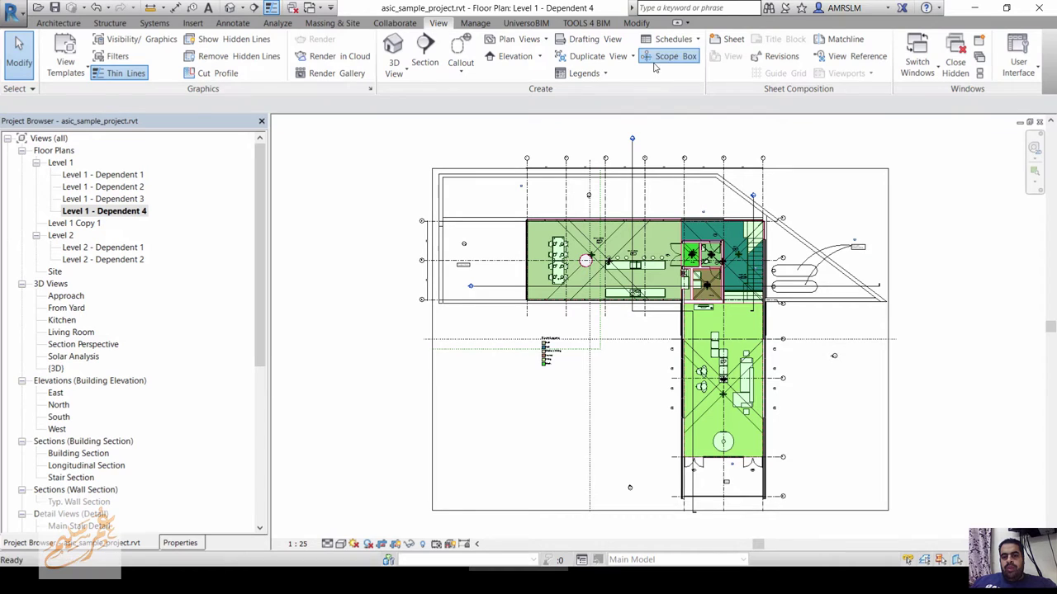
pyautogui.click(571, 349)
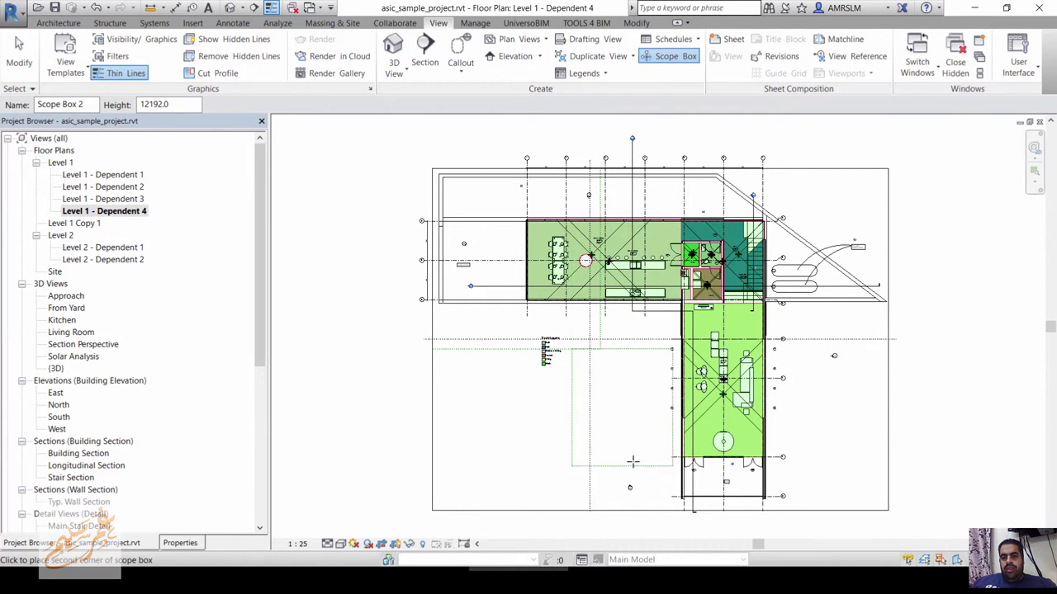
pyautogui.click(889, 149)
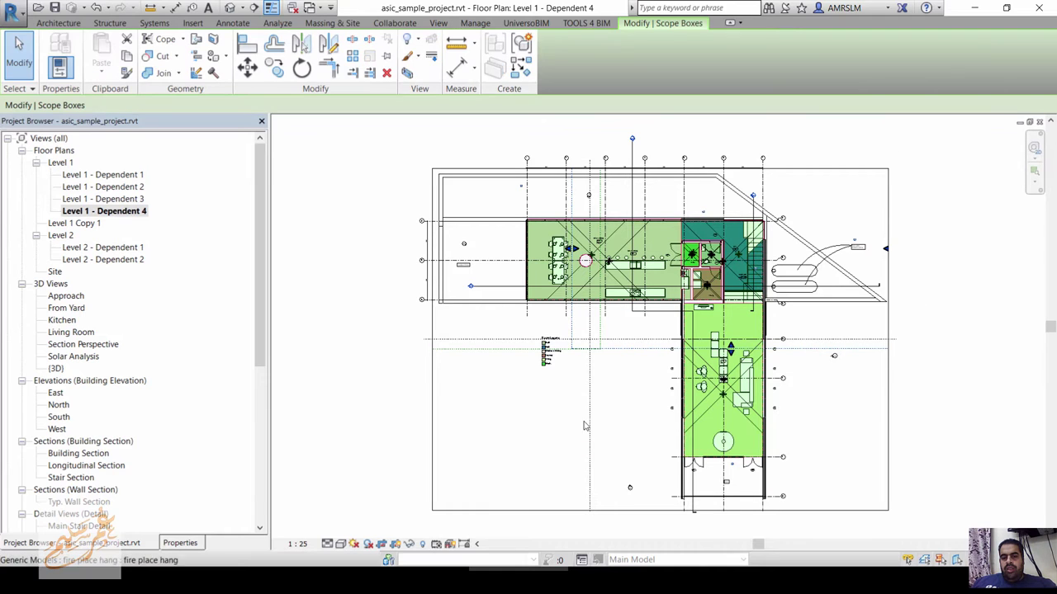
pyautogui.press('Escape')
# - Draw Scope Boxes 3 and 4 over the plan's lower-left and lower-right parts
pyautogui.click(675, 57)
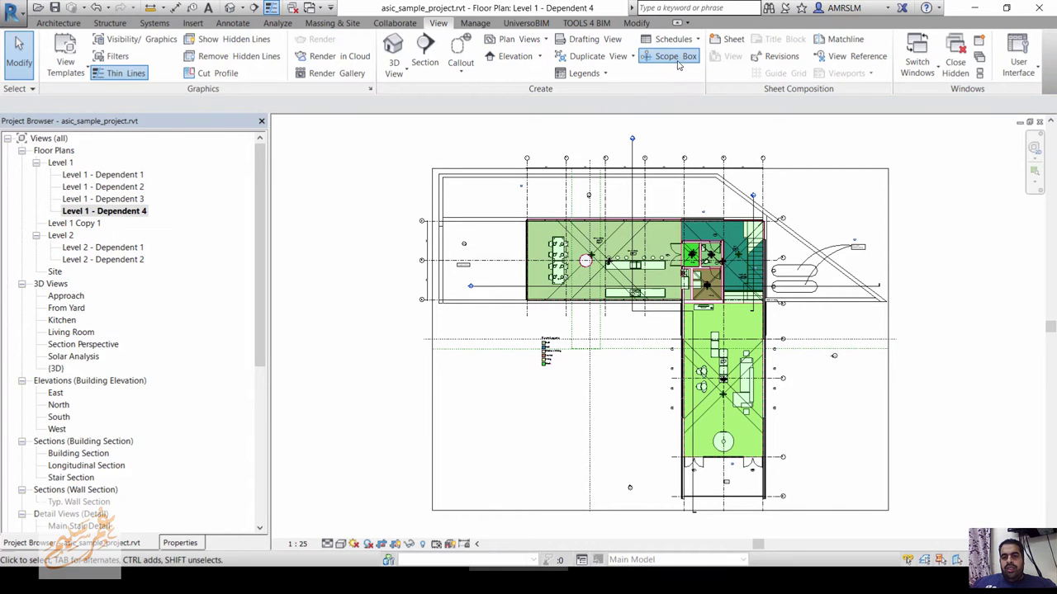
pyautogui.click(600, 338)
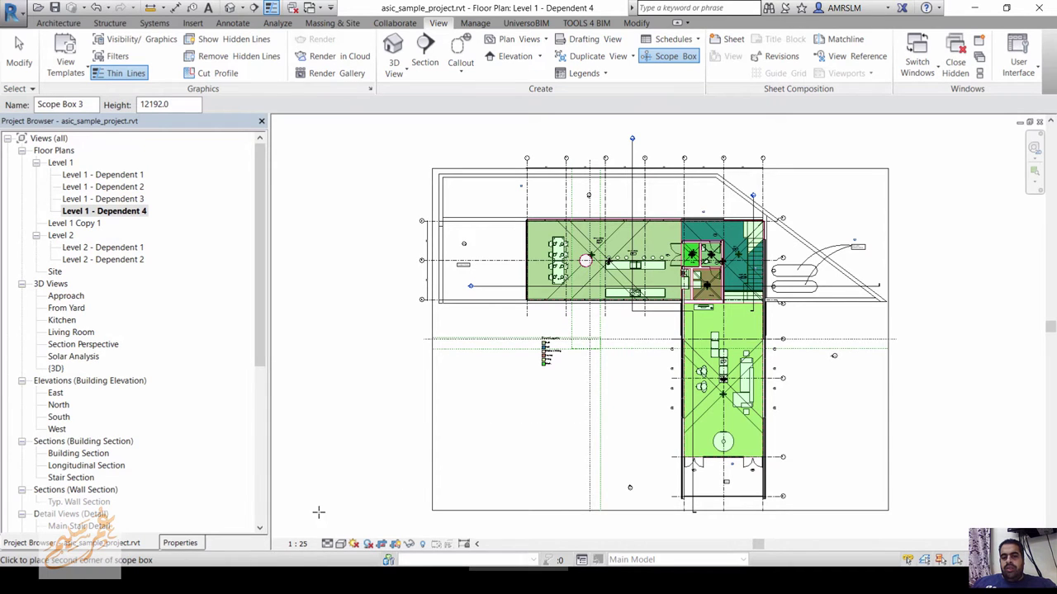
pyautogui.click(409, 520)
pyautogui.press('Escape')
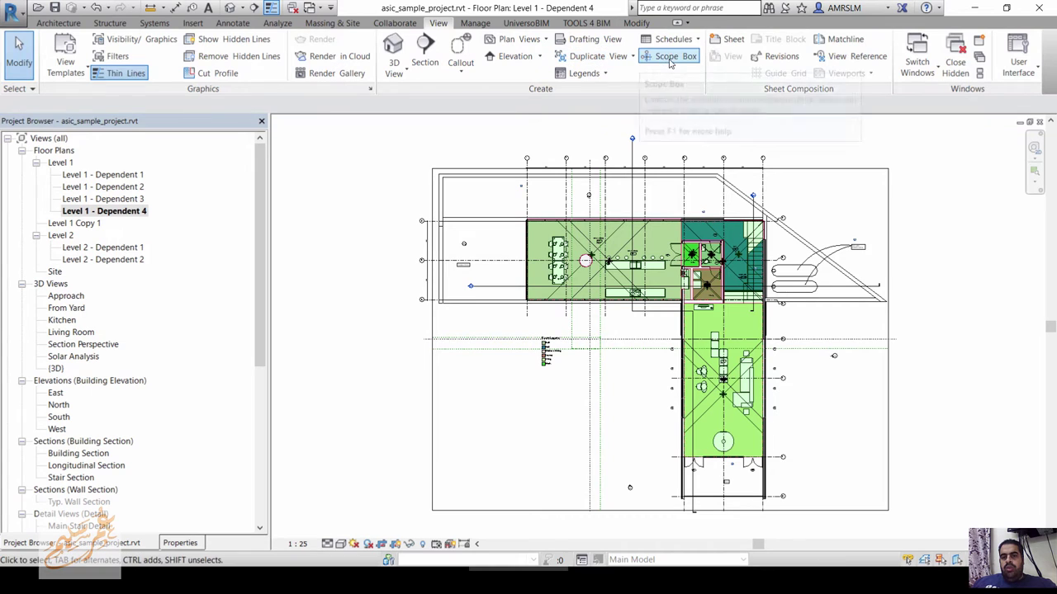
pyautogui.click(670, 59)
pyautogui.click(570, 336)
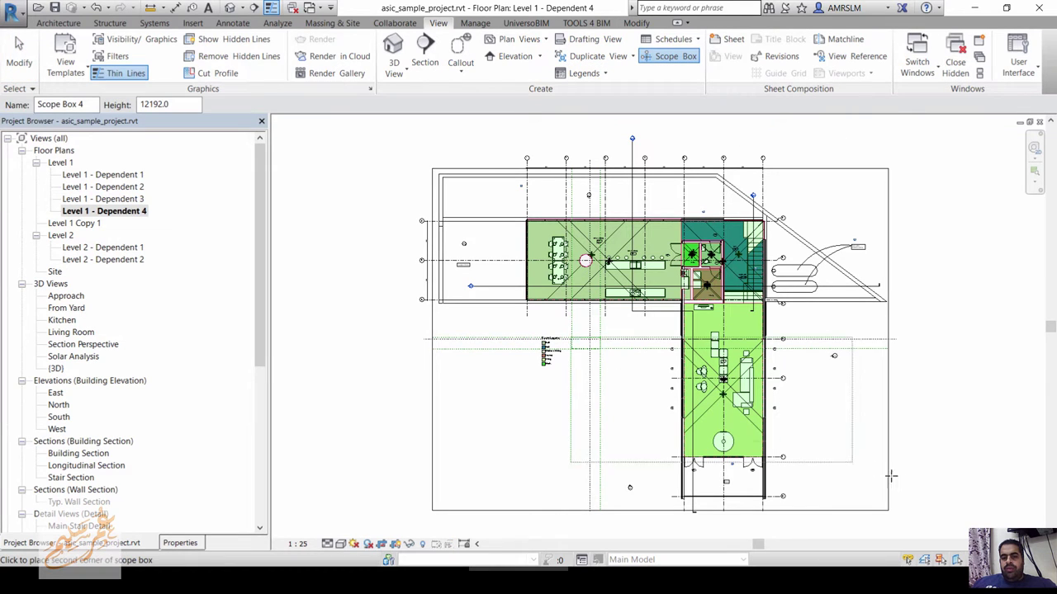
pyautogui.click(935, 530)
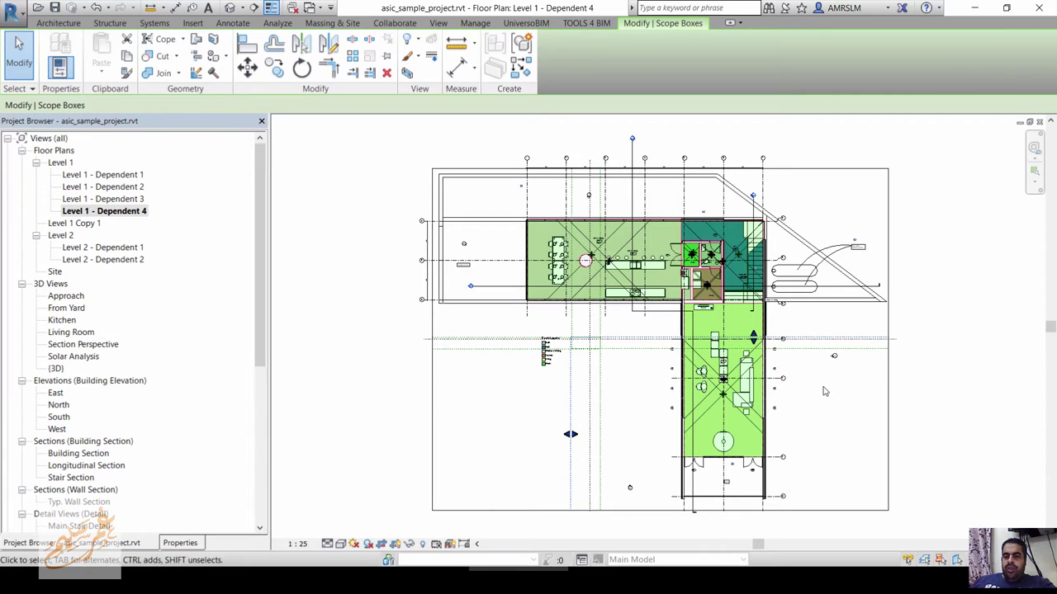
pyautogui.press('Escape')
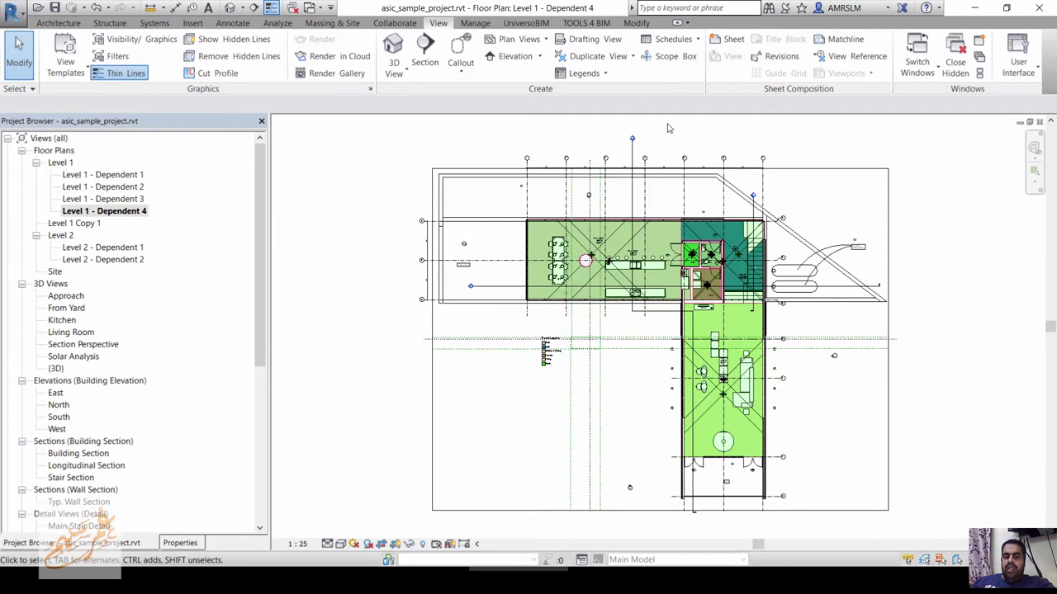
# - Check a scope box's extent, then open Level 1 - Dependent 1
pyautogui.click(626, 353)
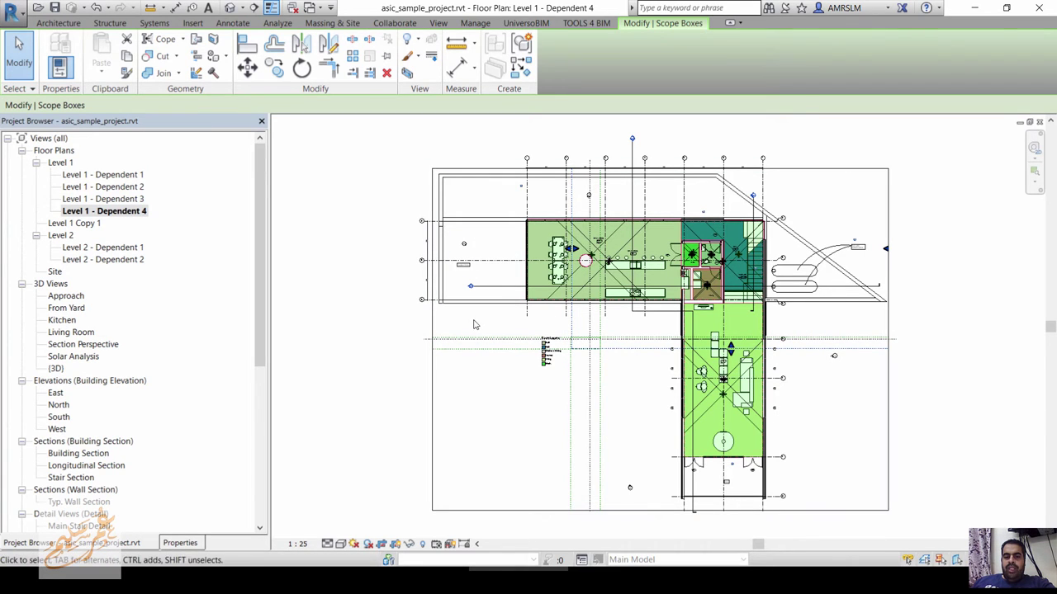
pyautogui.press('Escape')
pyautogui.click(600, 333)
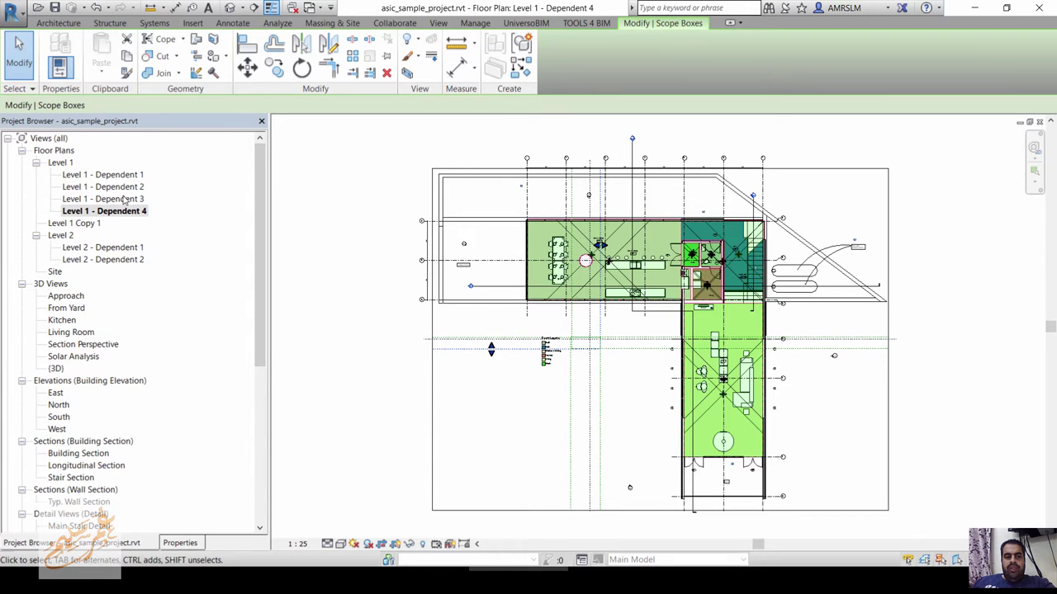
pyautogui.doubleClick(124, 178)
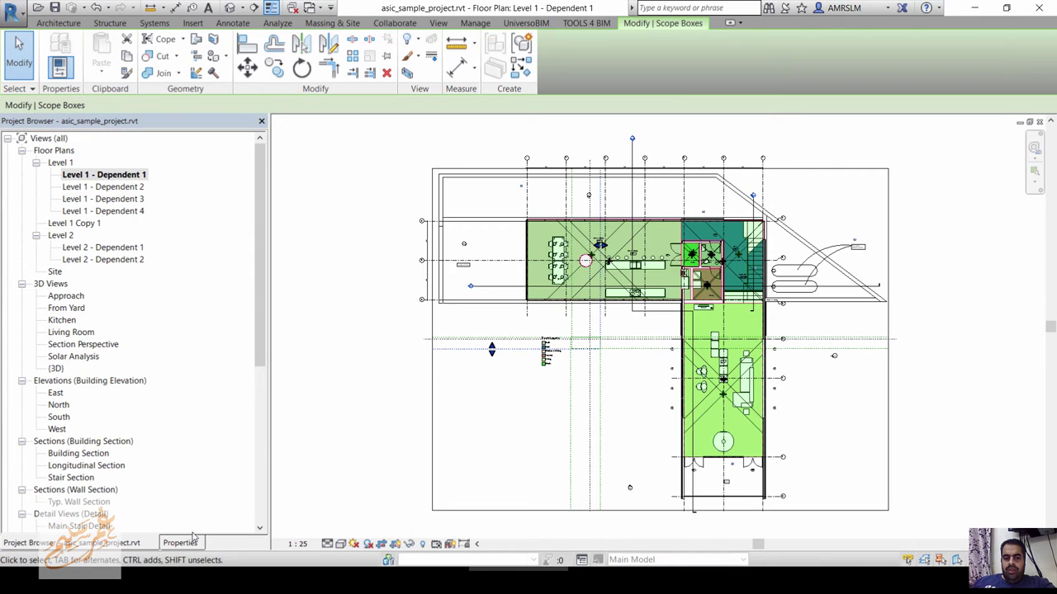
pyautogui.click(180, 543)
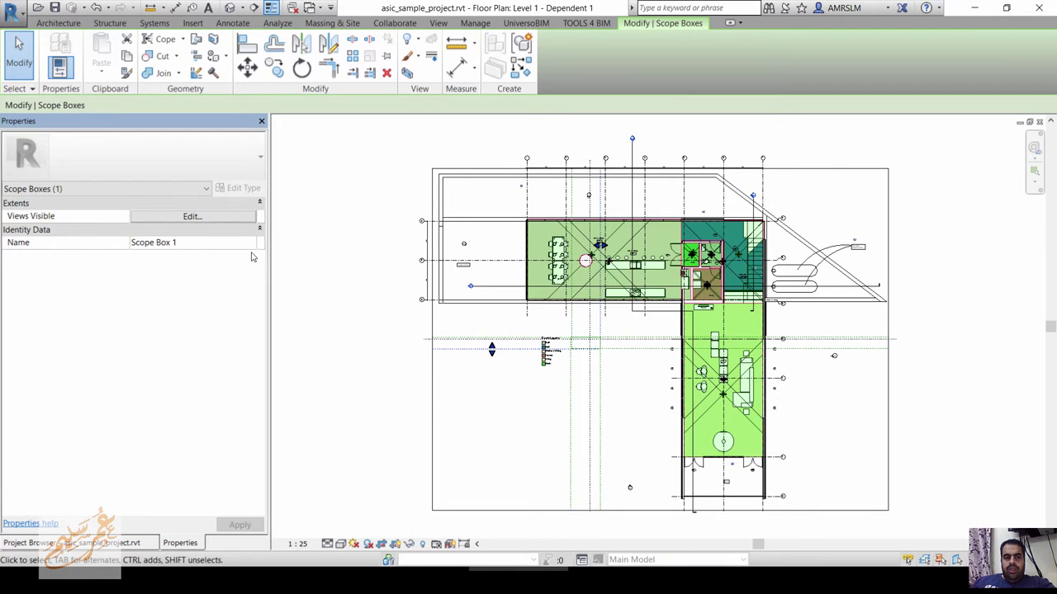
pyautogui.click(358, 361)
# - Assign Scope Box 1 to Level 1 - Dependent 1 and Scope Box 2 to Dependent 2
pyautogui.click(142, 545)
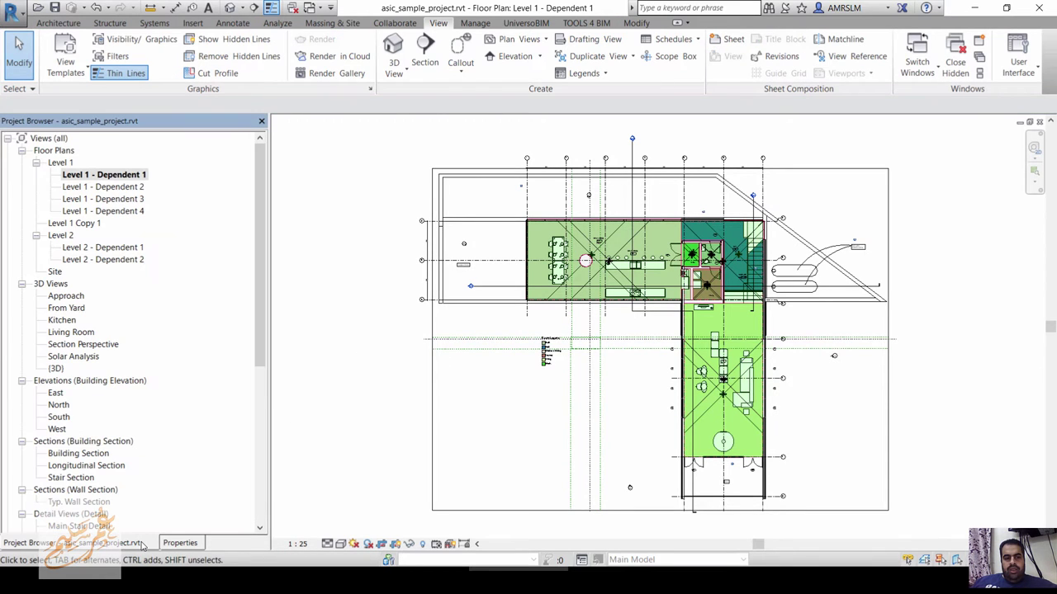
pyautogui.doubleClick(114, 177)
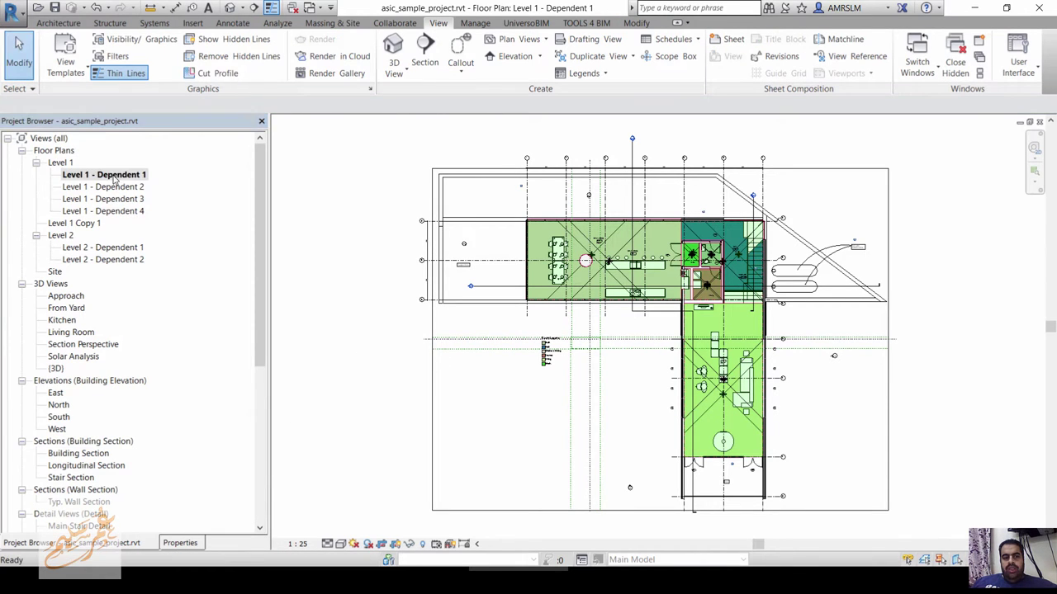
pyautogui.click(179, 542)
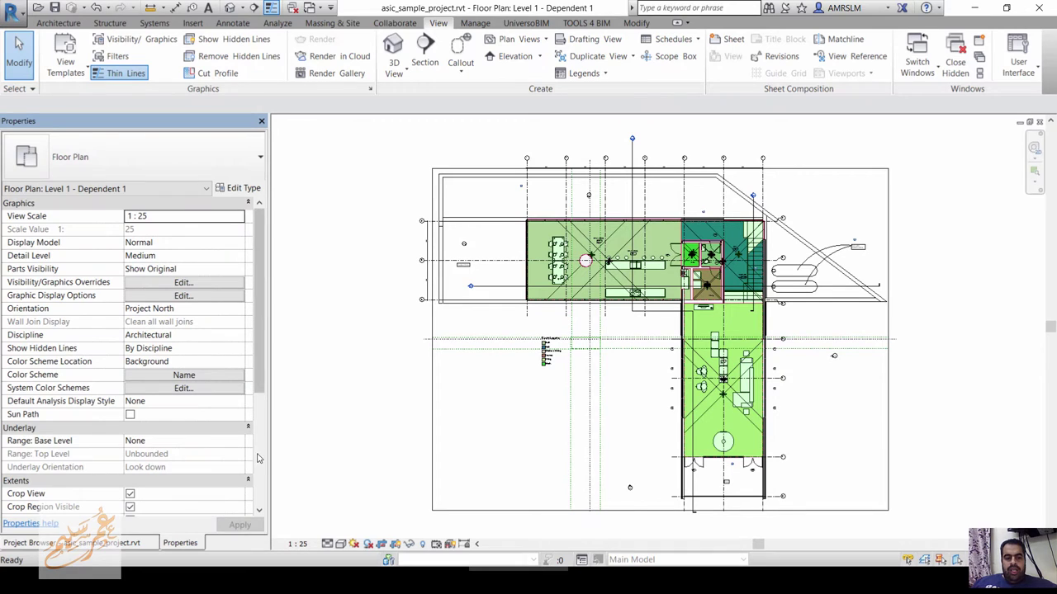
pyautogui.scroll(-5, 223, 347)
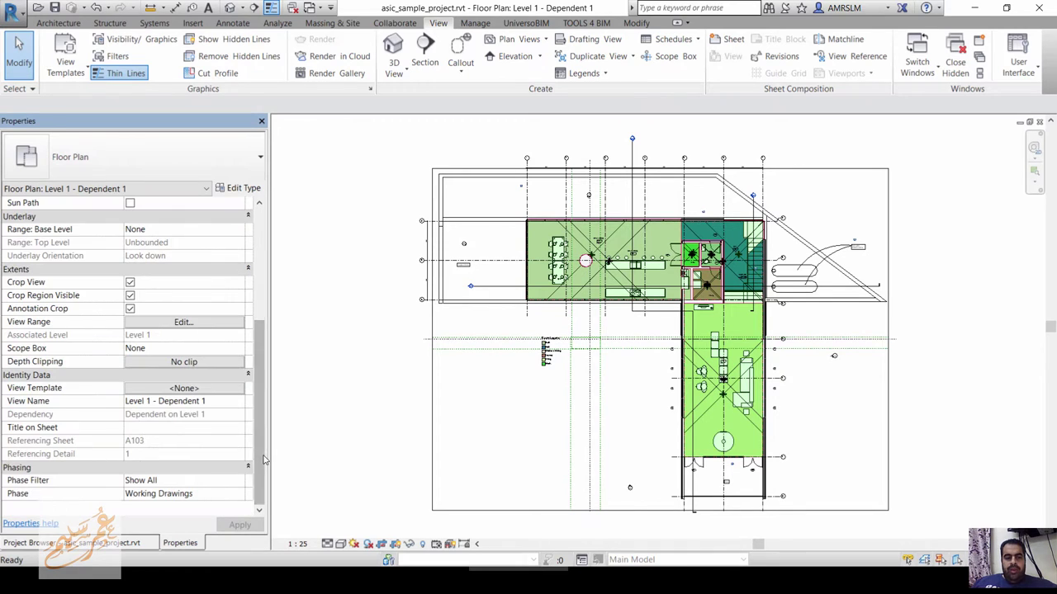
pyautogui.click(238, 348)
pyautogui.click(206, 371)
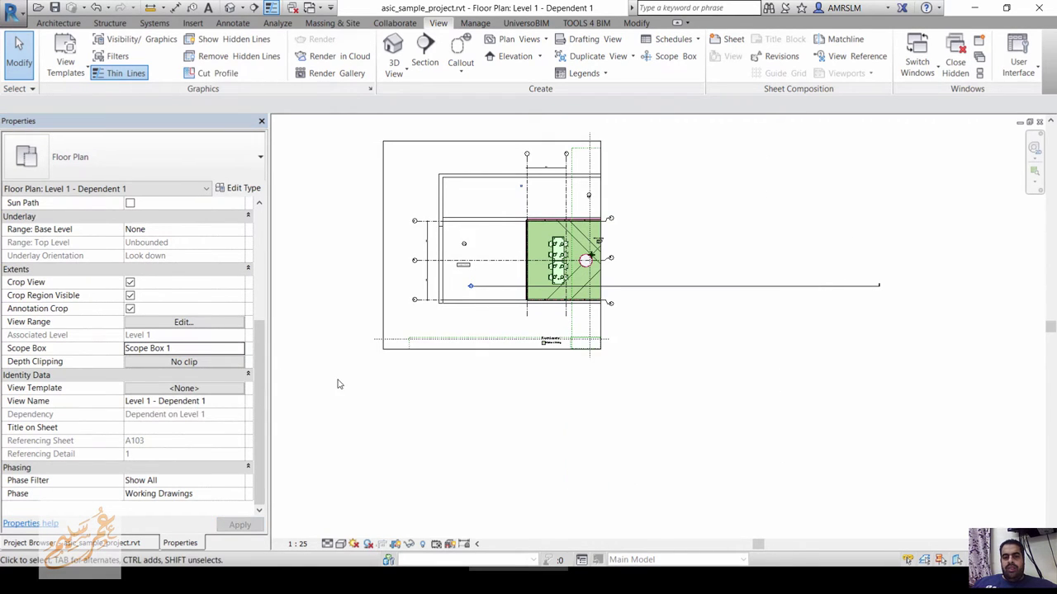
pyautogui.click(131, 543)
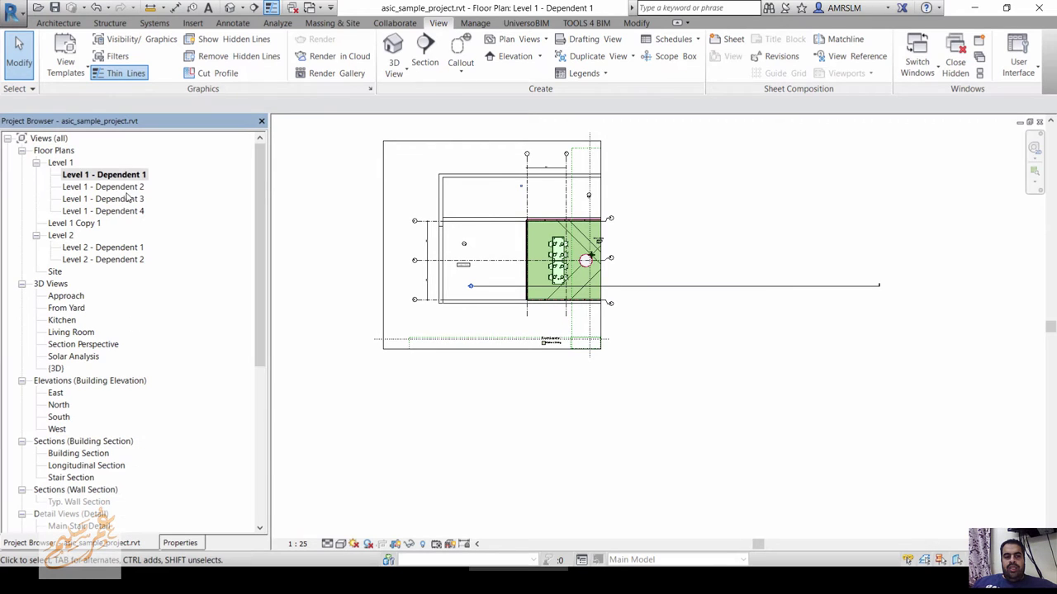
pyautogui.doubleClick(124, 187)
pyautogui.click(188, 543)
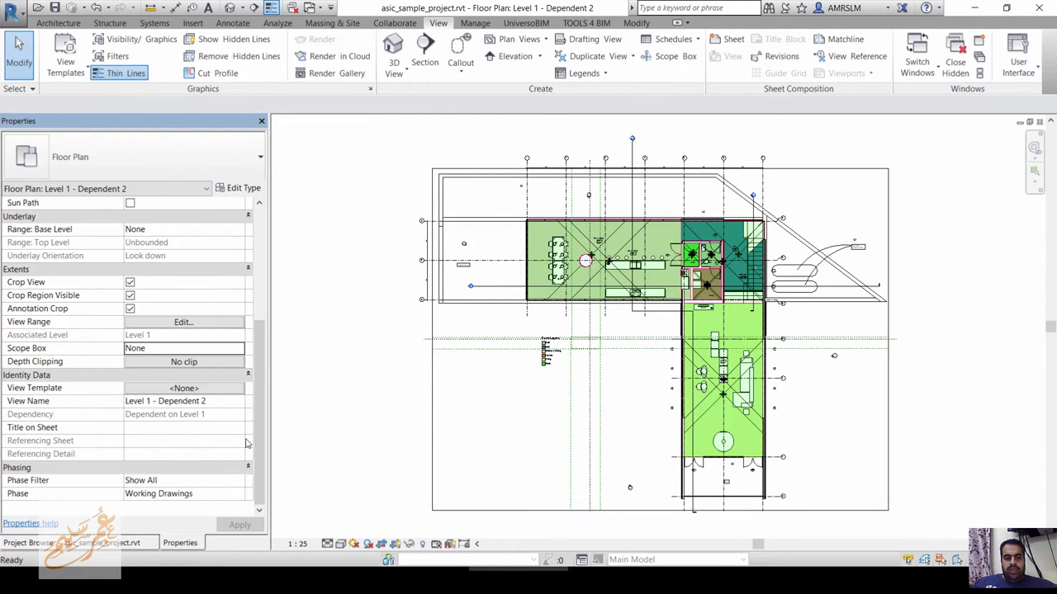
pyautogui.click(234, 350)
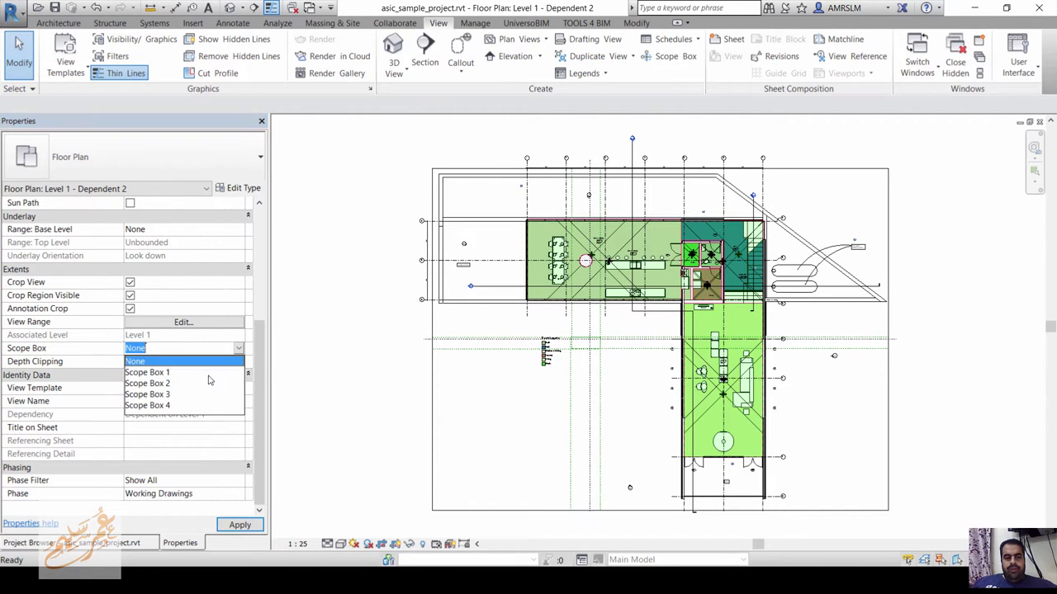
pyautogui.click(205, 385)
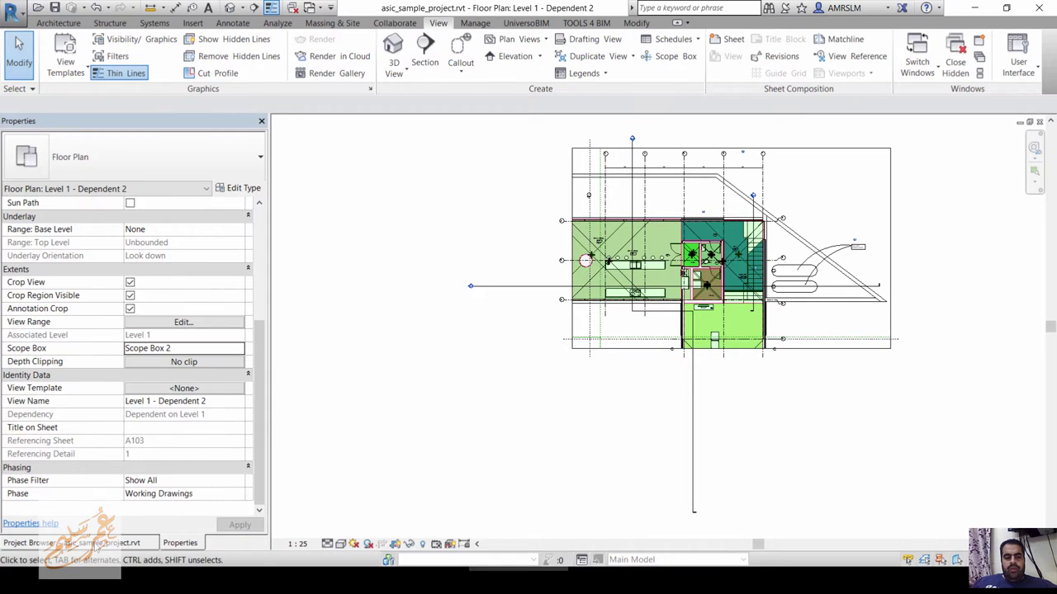
# - Assign Scope Box 3 to Level 1 - Dependent 3 and Scope Box 4 to Dependent 4
pyautogui.click(29, 543)
pyautogui.doubleClick(132, 199)
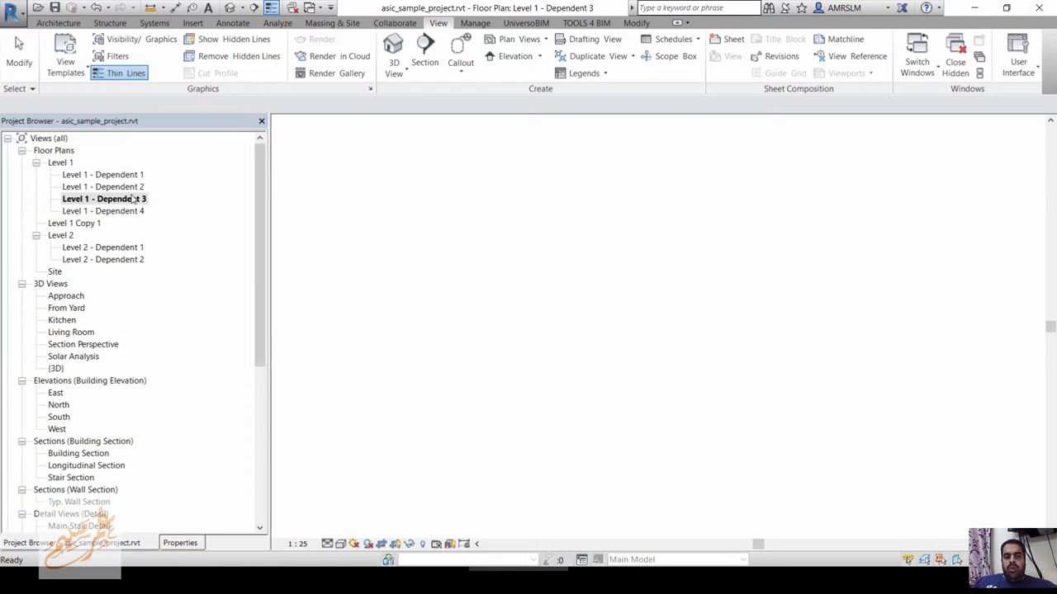
pyautogui.click(199, 542)
pyautogui.click(237, 406)
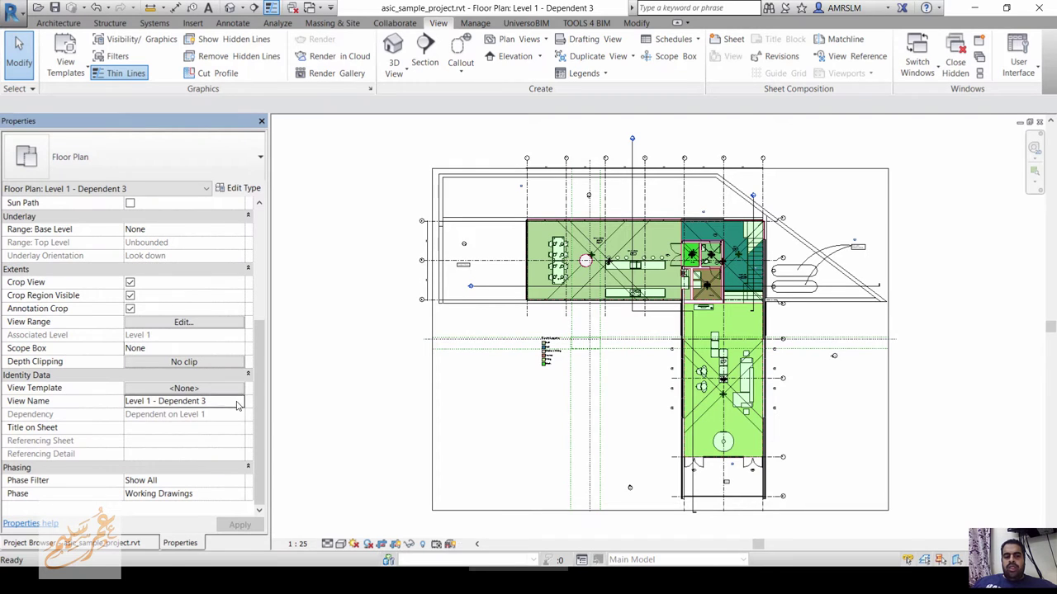
pyautogui.click(239, 349)
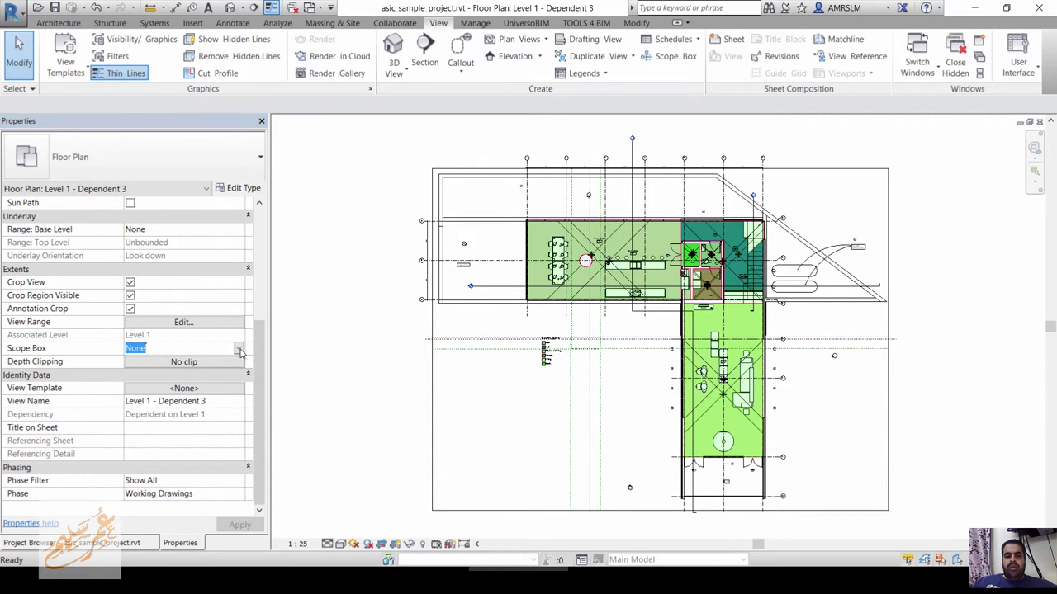
pyautogui.click(238, 349)
pyautogui.click(173, 395)
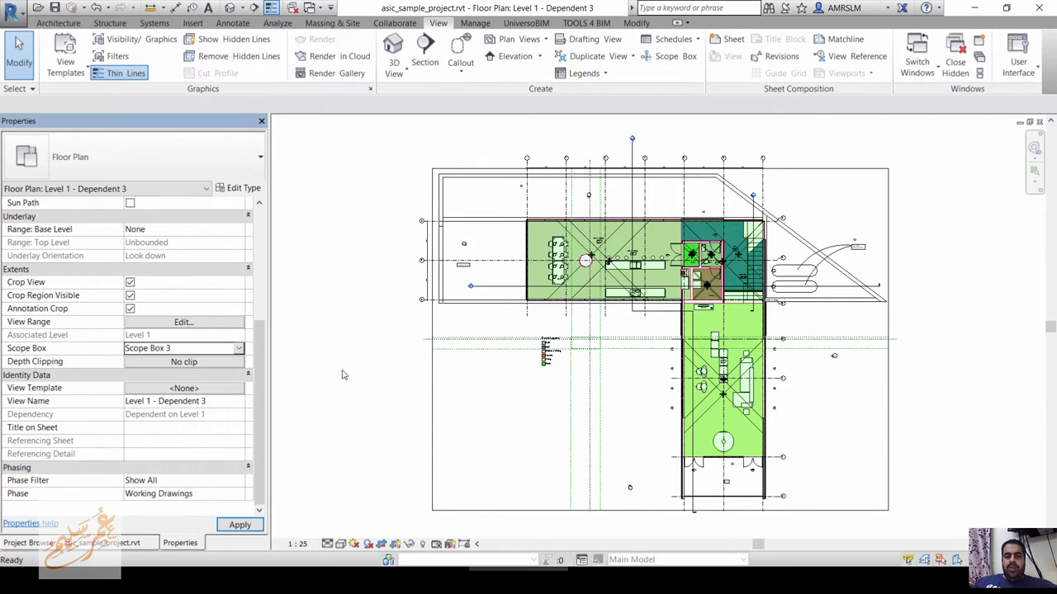
pyautogui.click(132, 546)
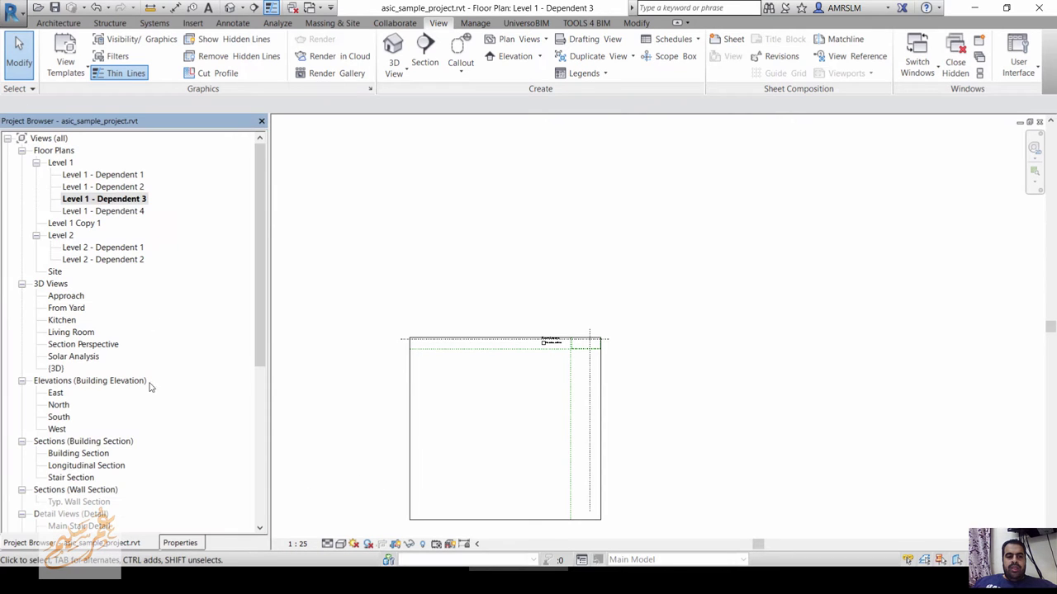
pyautogui.doubleClick(128, 212)
pyautogui.click(179, 543)
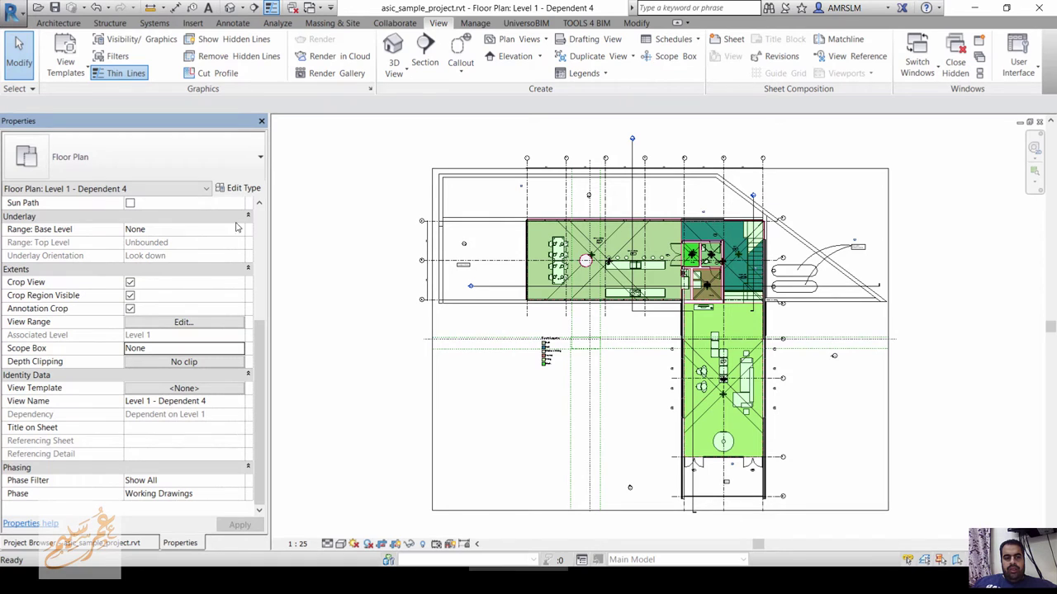
pyautogui.click(237, 348)
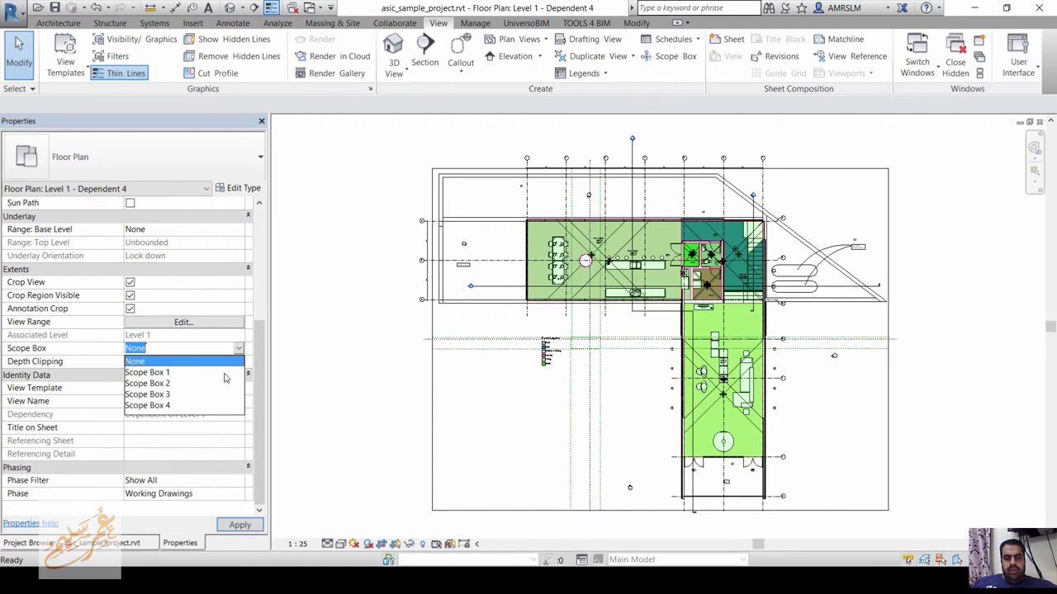
pyautogui.click(175, 408)
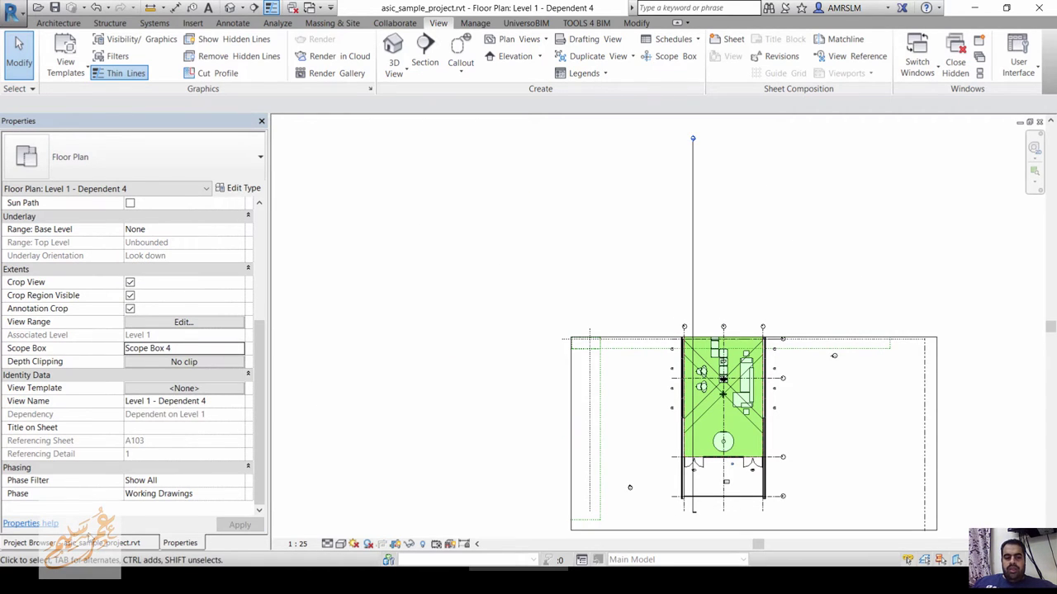
pyautogui.click(91, 543)
pyautogui.click(262, 476)
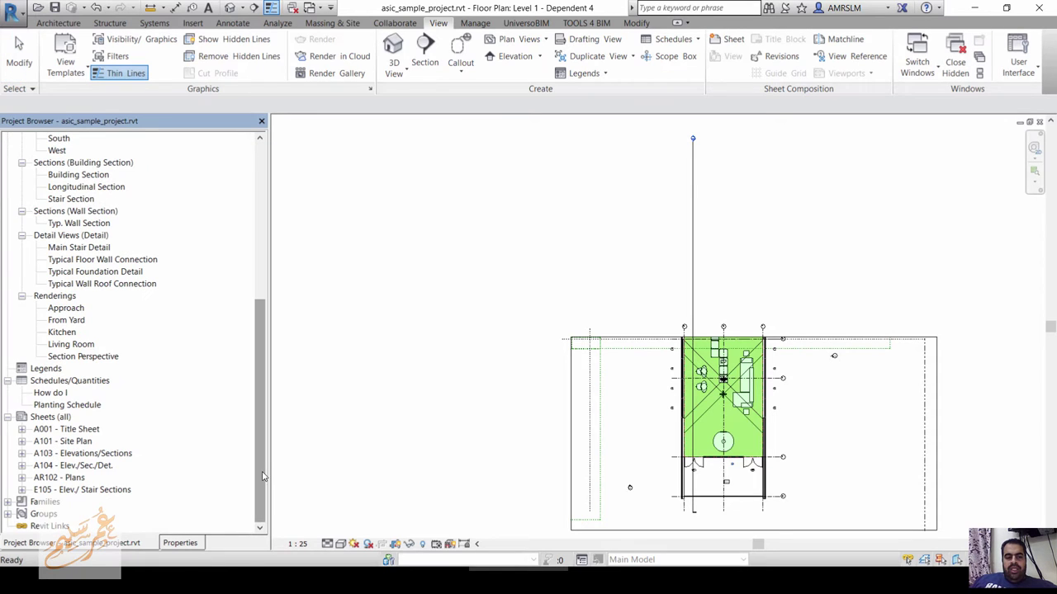
pyautogui.rightClick(70, 419)
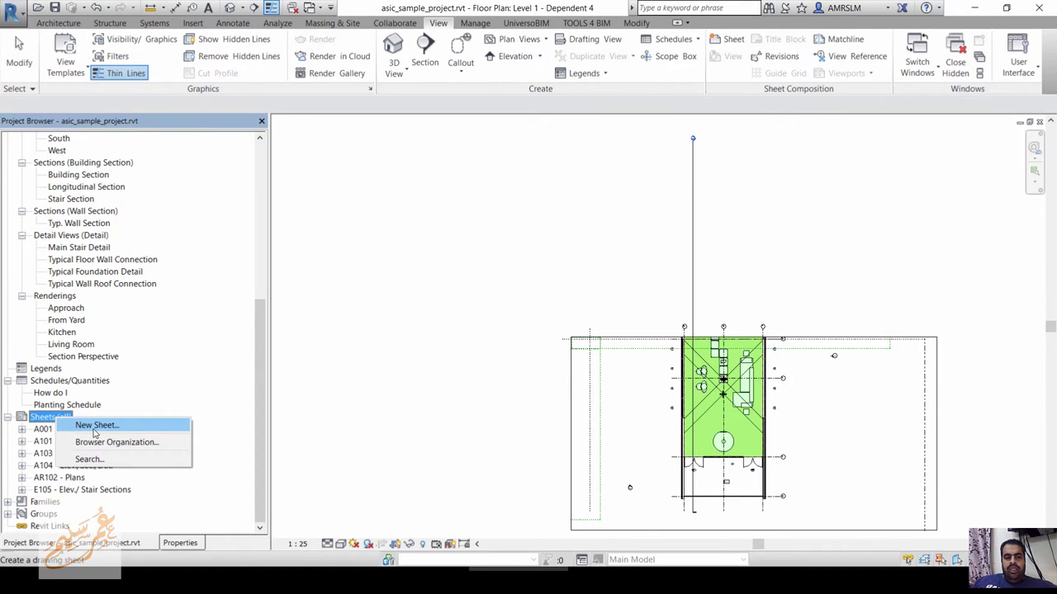
pyautogui.click(98, 426)
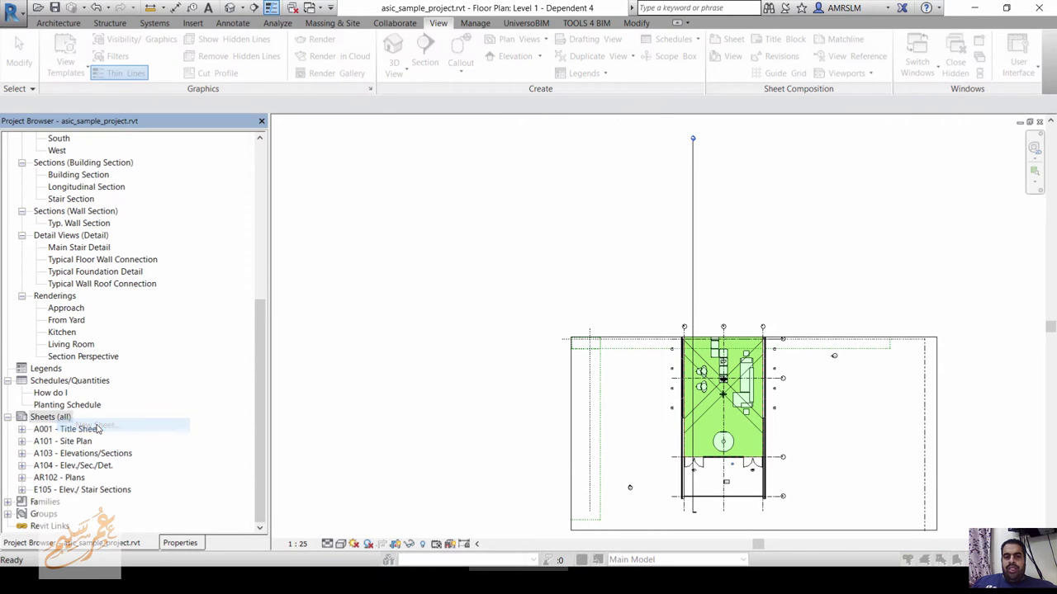
pyautogui.click(628, 442)
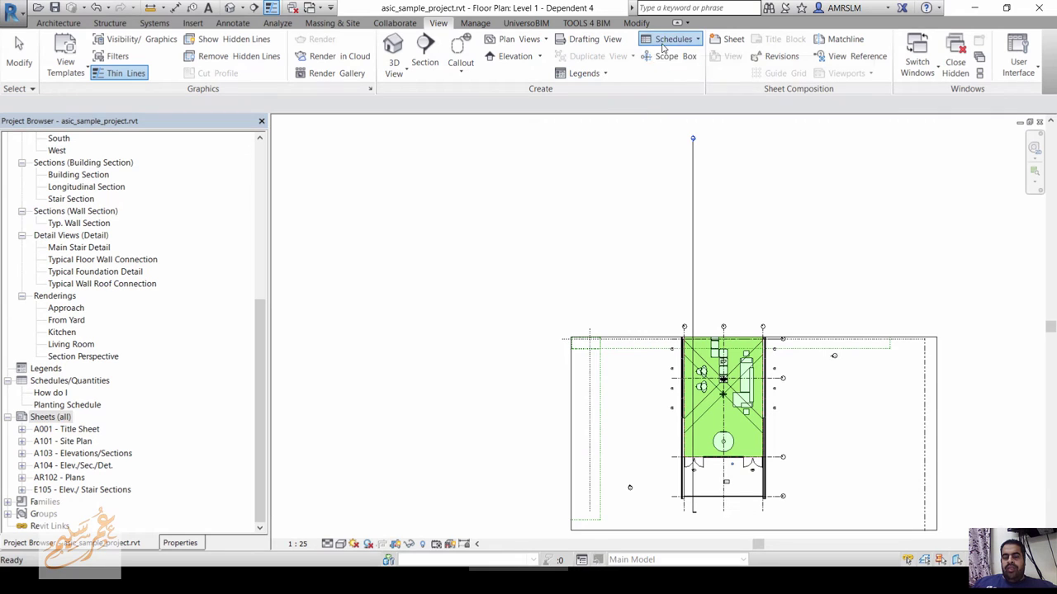
pyautogui.click(673, 39)
pyautogui.click(687, 66)
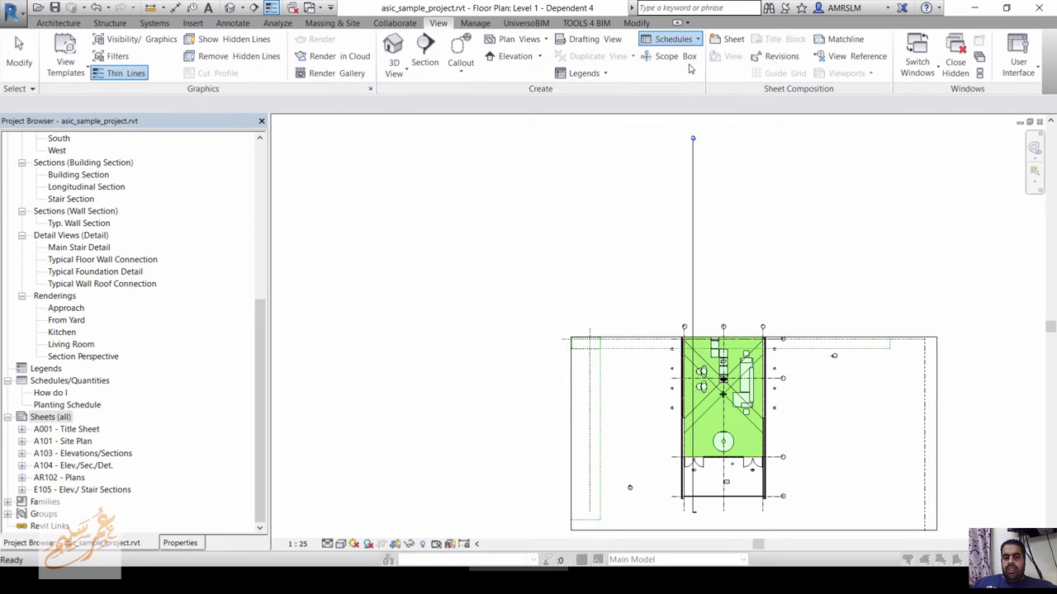
pyautogui.press('s')
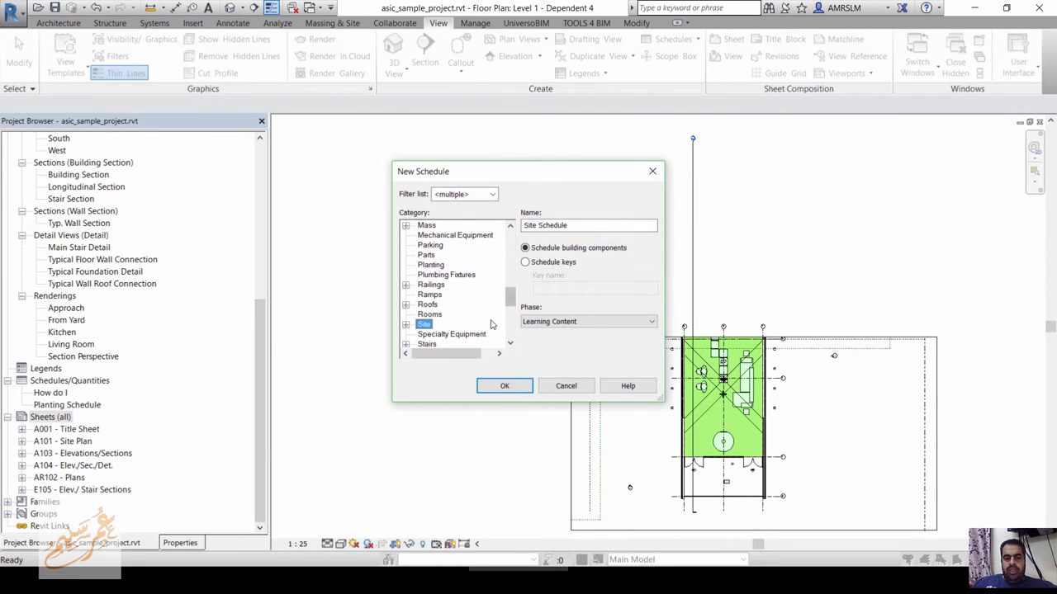
pyautogui.scroll(-1, 469, 334)
pyautogui.scroll(-1, 452, 332)
pyautogui.scroll(-2, 447, 330)
pyautogui.scroll(-1, 447, 329)
pyautogui.press('s')
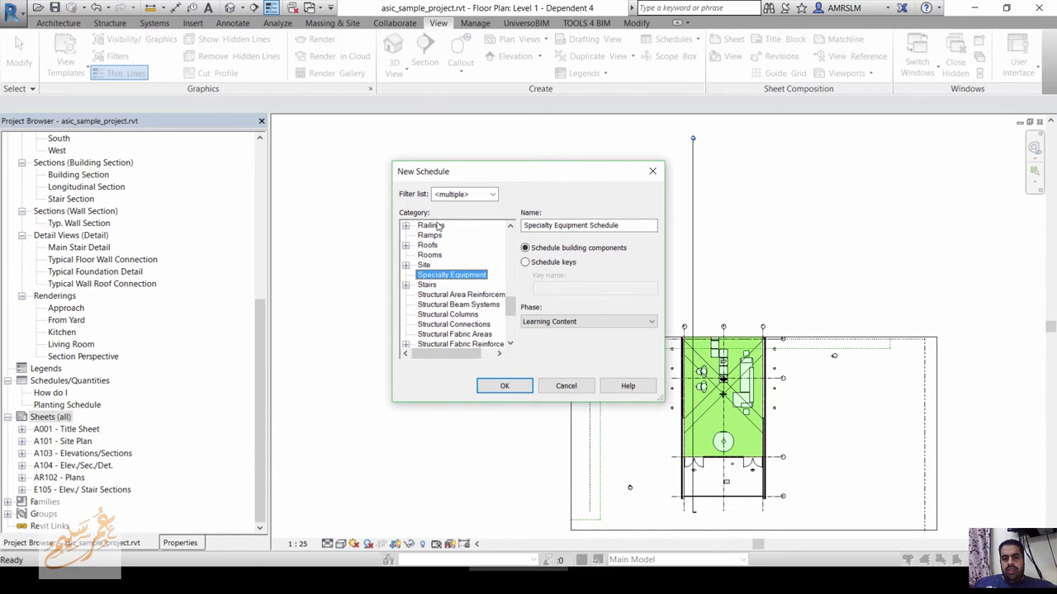
pyautogui.click(492, 194)
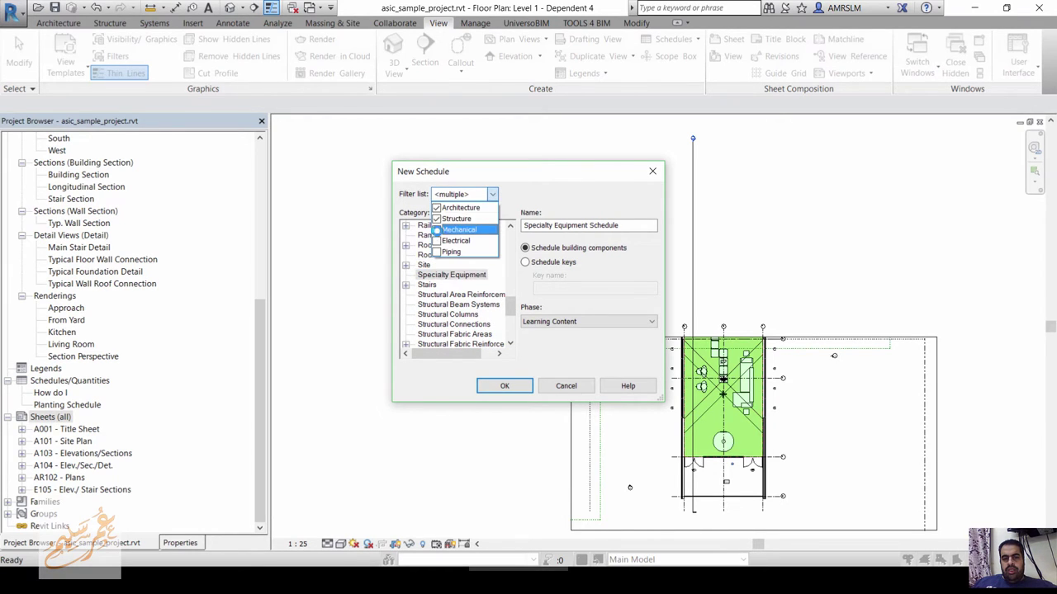
pyautogui.click(437, 230)
pyautogui.click(438, 240)
pyautogui.click(438, 251)
pyautogui.click(431, 272)
pyautogui.click(435, 285)
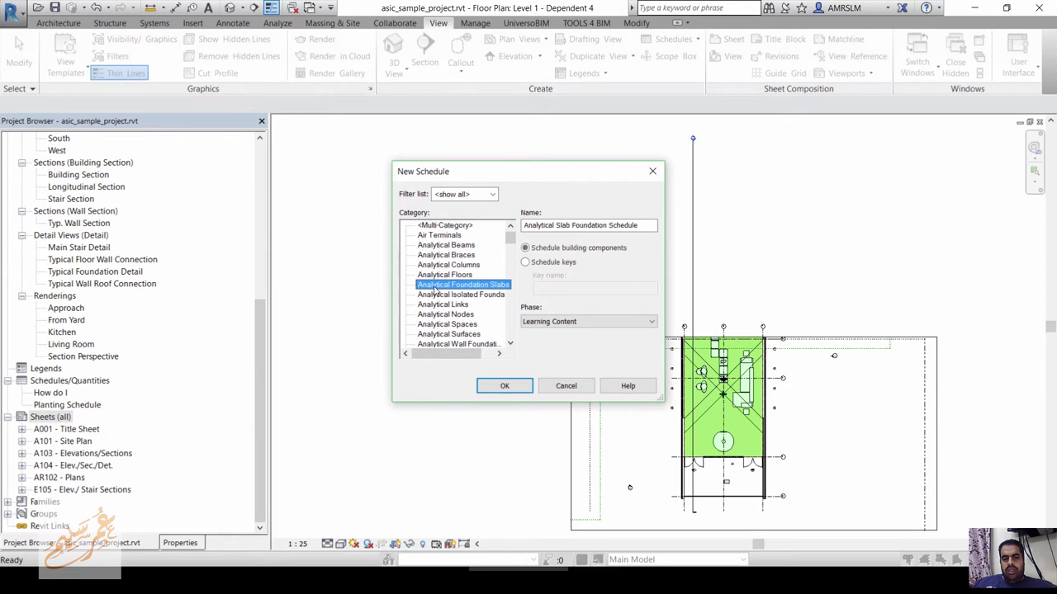
pyautogui.press('s')
pyautogui.scroll(-1, 495, 321)
pyautogui.scroll(-1, 498, 312)
pyautogui.press('s')
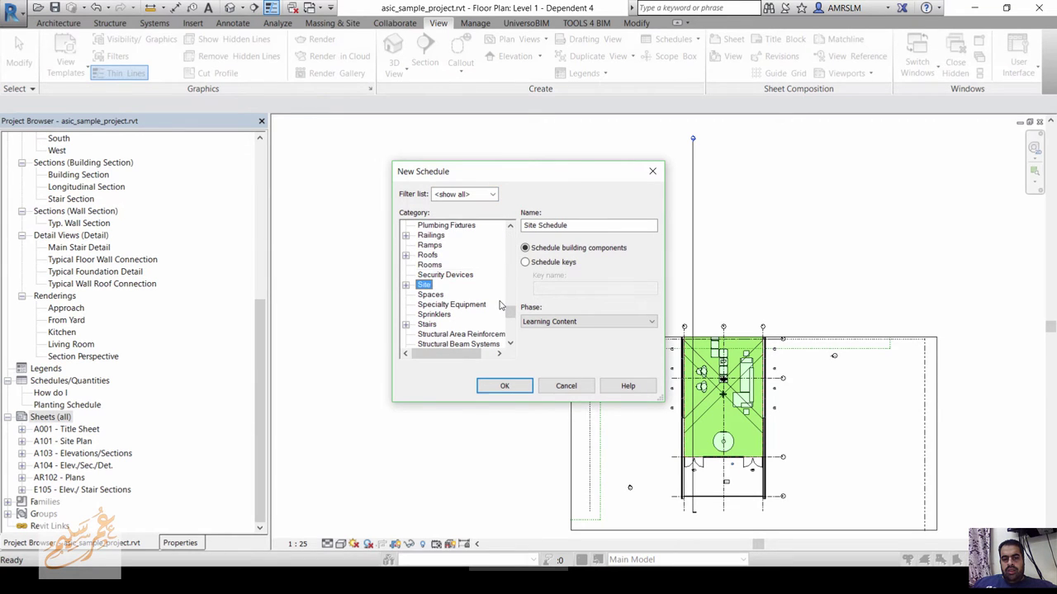
pyautogui.scroll(-1, 499, 305)
pyautogui.scroll(-1, 499, 305)
pyautogui.scroll(-1, 499, 305)
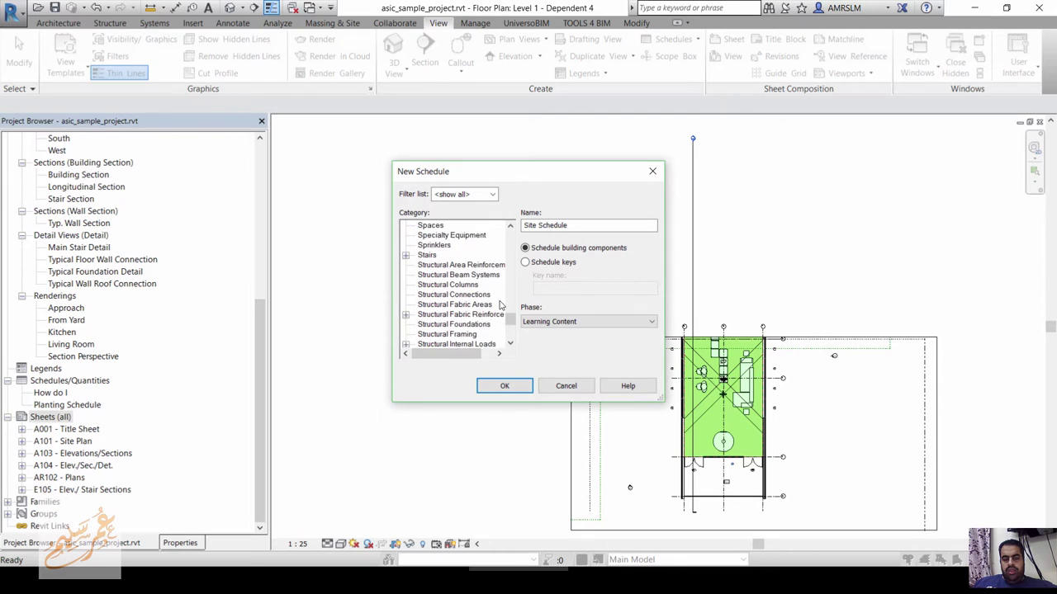
pyautogui.scroll(-2, 499, 306)
pyautogui.scroll(-1, 499, 305)
pyautogui.scroll(-1, 499, 306)
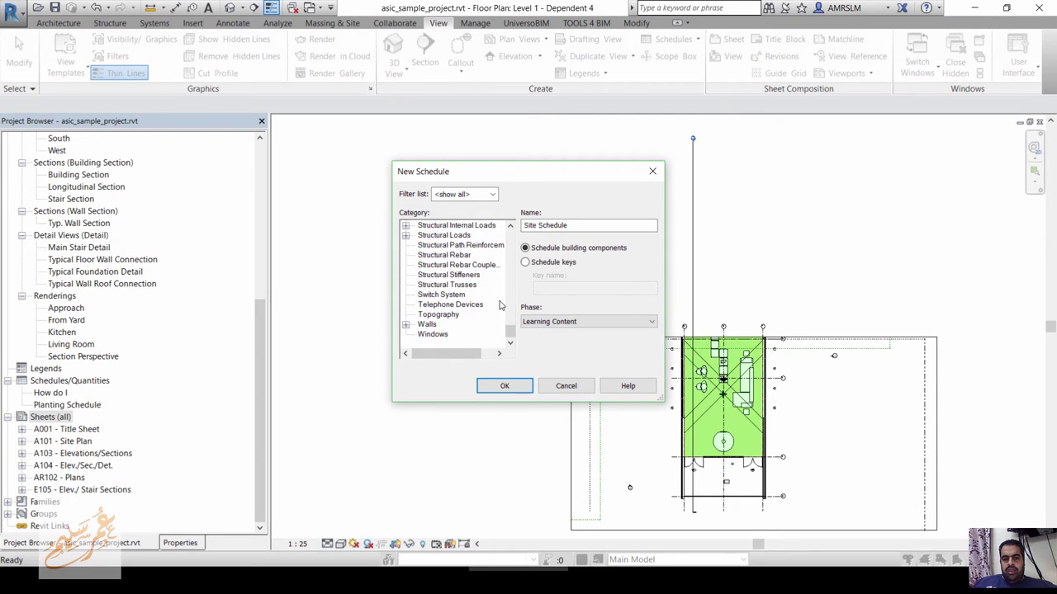
pyautogui.scroll(2, 499, 306)
pyautogui.press('s')
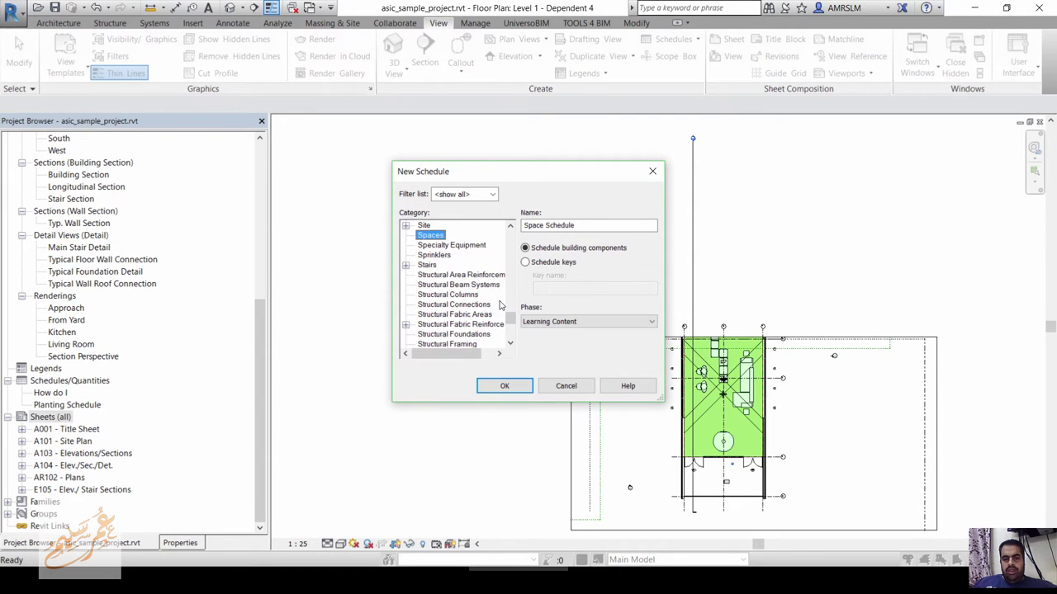
pyautogui.click(445, 276)
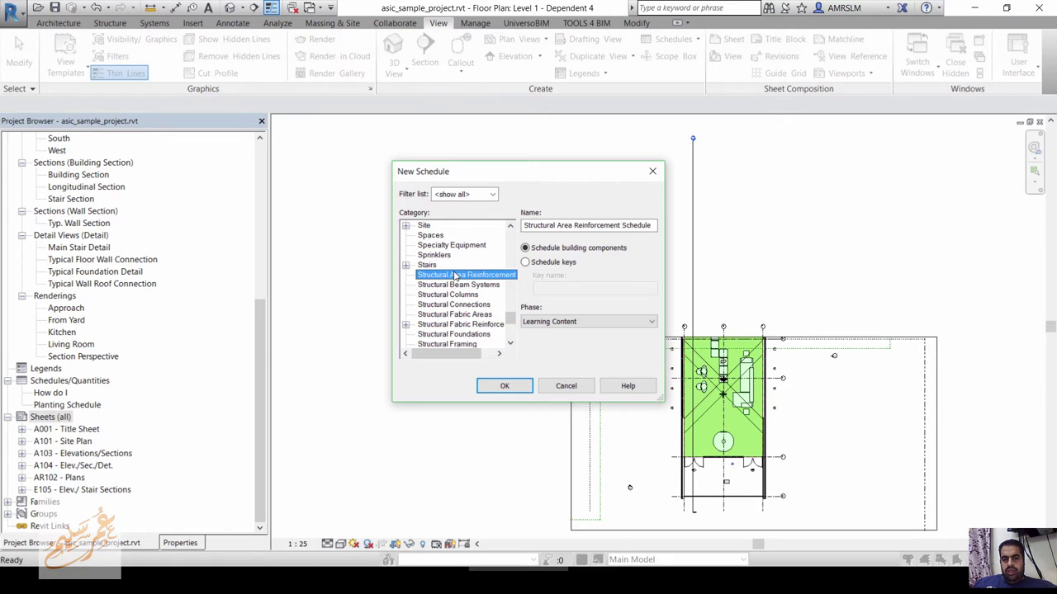
pyautogui.click(444, 246)
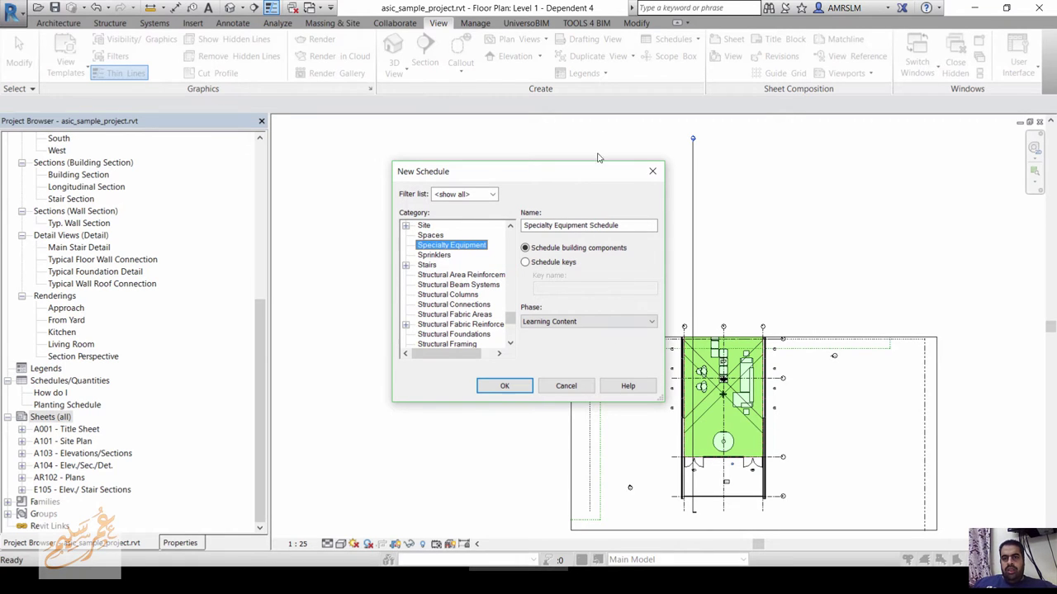
pyautogui.press('Escape')
pyautogui.click(670, 39)
pyautogui.click(711, 147)
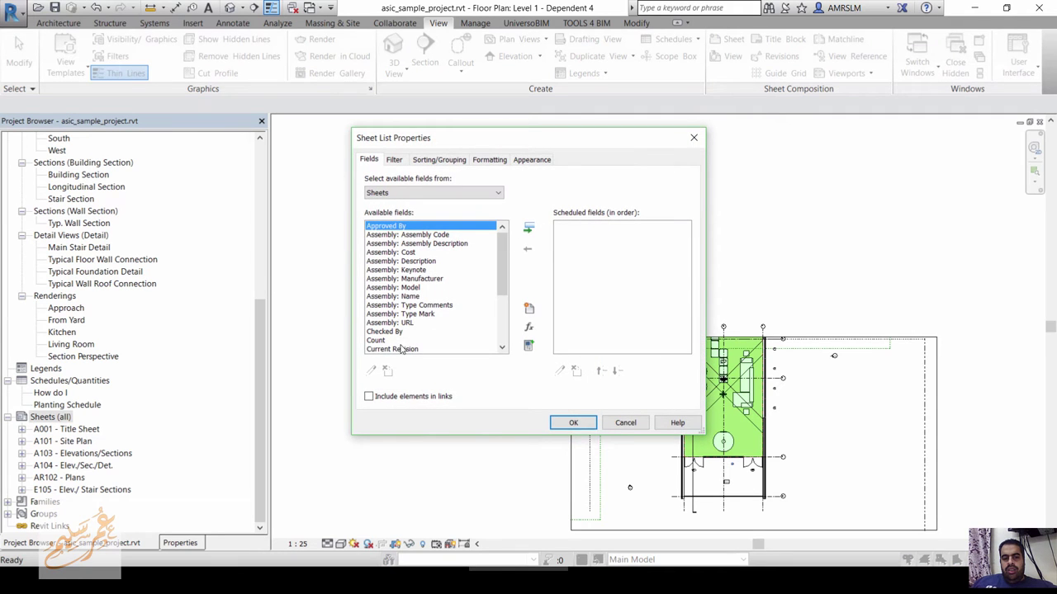
# - Add Sheet Name and Sheet Number as the sheet list's scheduled fields and confirm
pyautogui.click(402, 348)
pyautogui.scroll(-1, 451, 279)
pyautogui.scroll(-2, 454, 281)
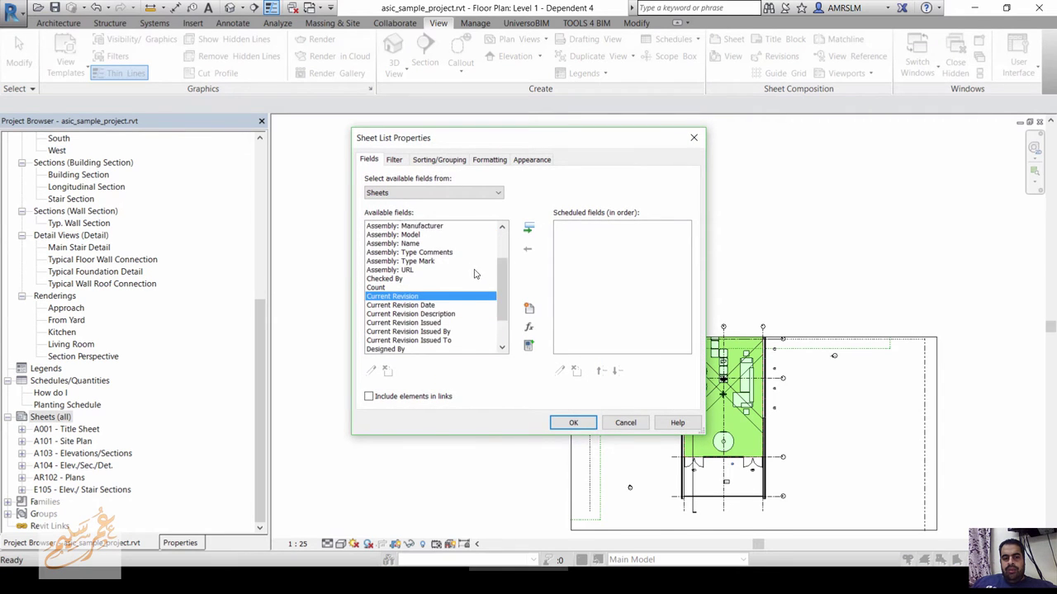
pyautogui.scroll(-1, 462, 289)
pyautogui.scroll(-1, 468, 294)
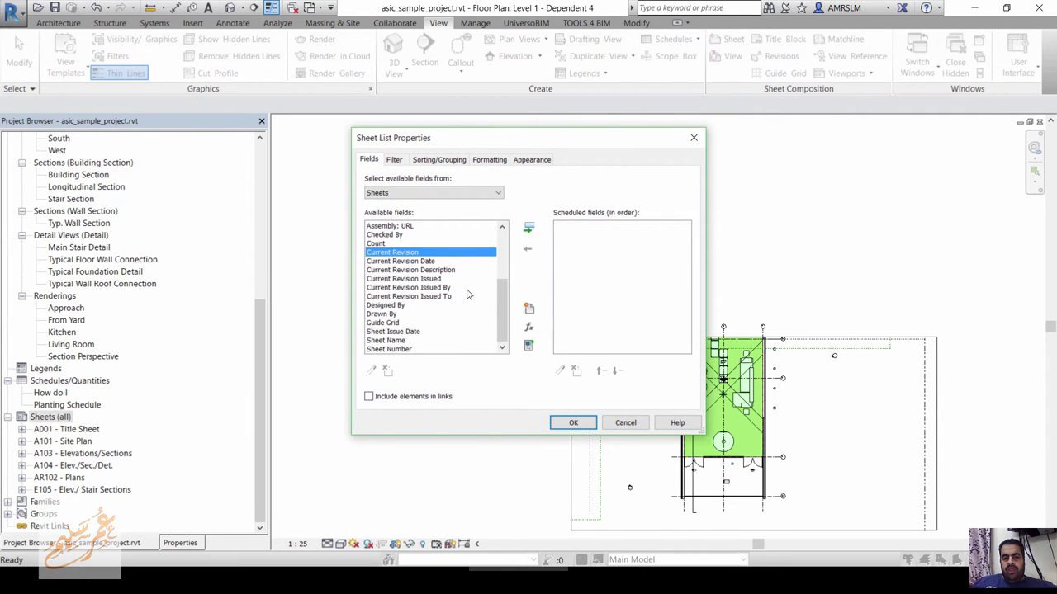
pyautogui.doubleClick(410, 341)
pyautogui.doubleClick(407, 352)
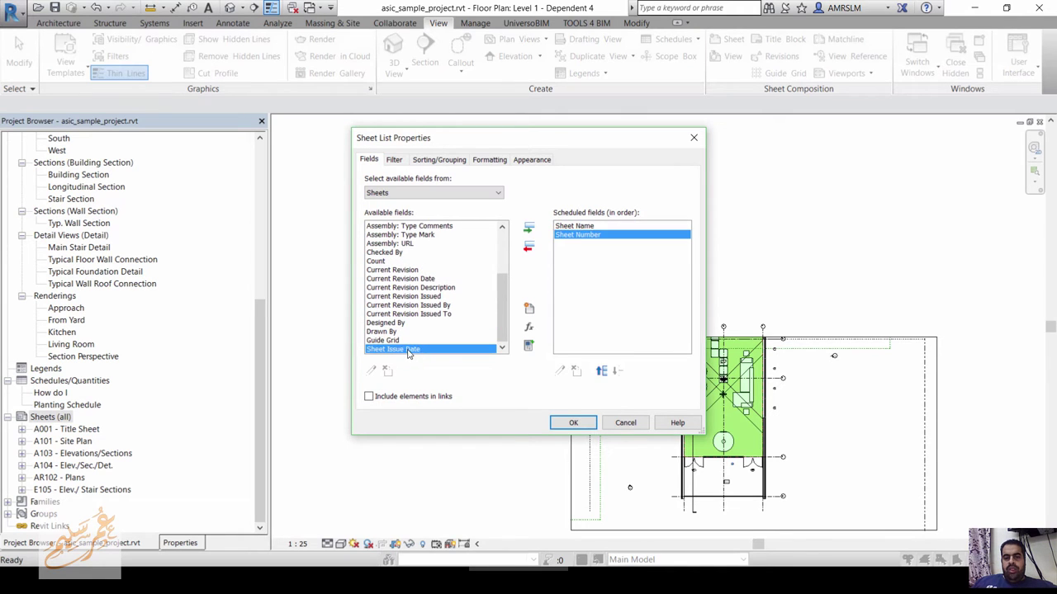
pyautogui.click(574, 423)
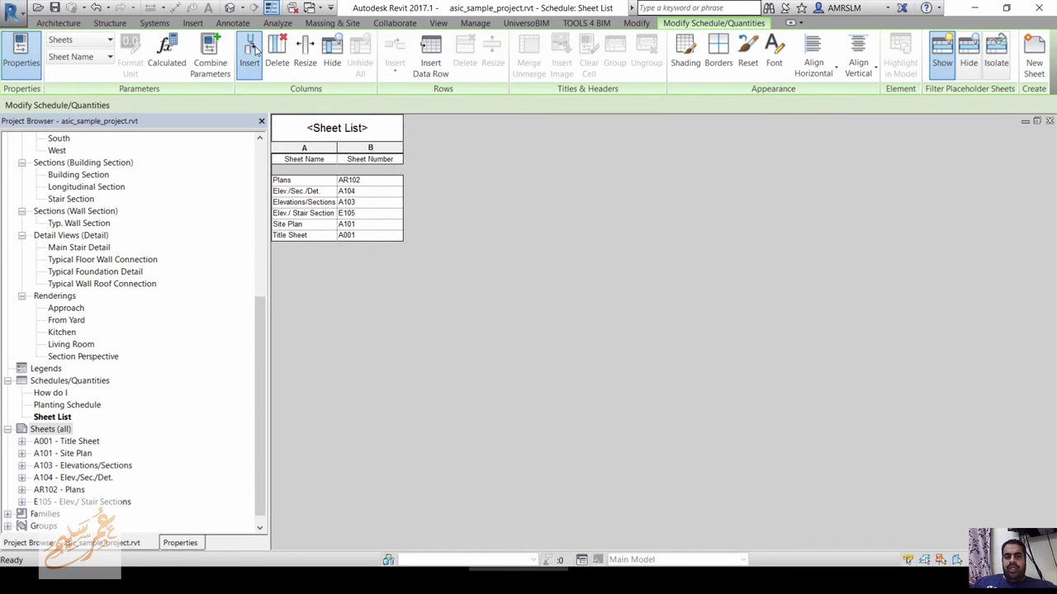
# - Insert new placeholder sheet rows starting at AR103 in the Sheet List
pyautogui.click(251, 54)
pyautogui.press('Escape')
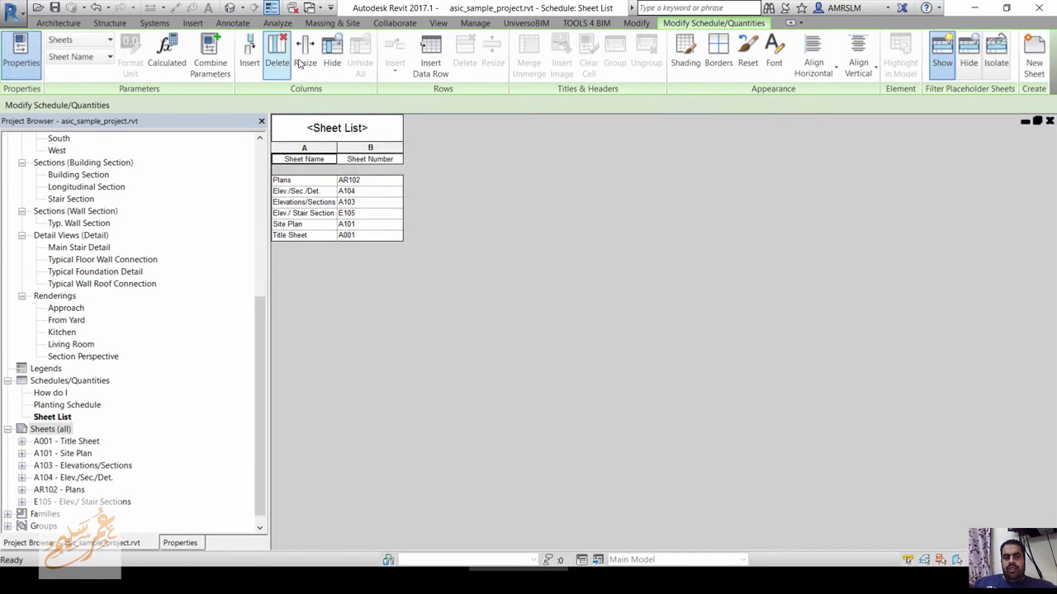
pyautogui.click(430, 54)
pyautogui.click(429, 51)
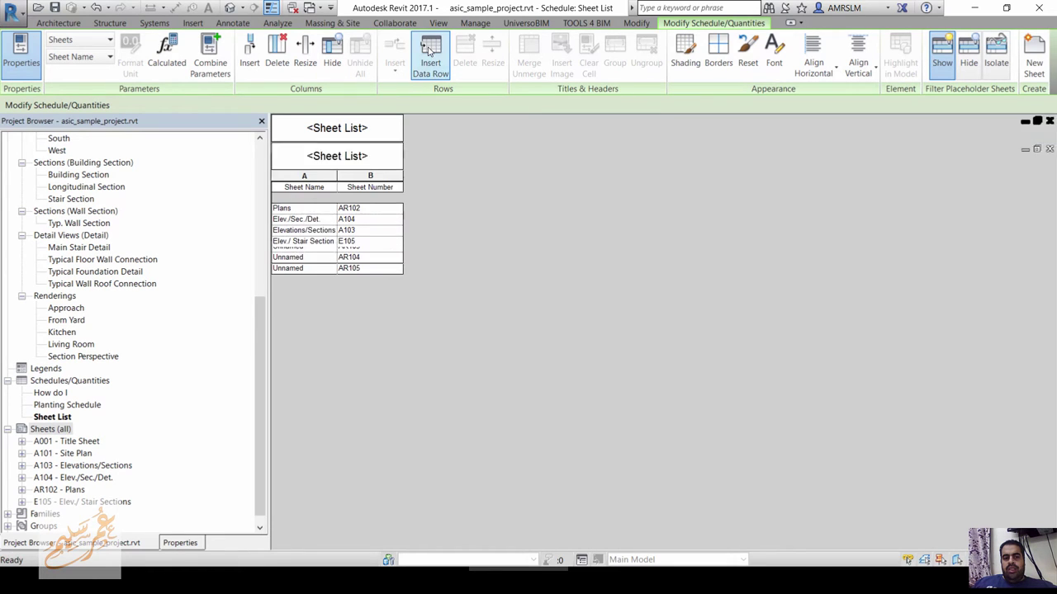
pyautogui.click(429, 51)
pyautogui.click(428, 51)
pyautogui.click(428, 52)
pyautogui.click(428, 52)
pyautogui.click(429, 51)
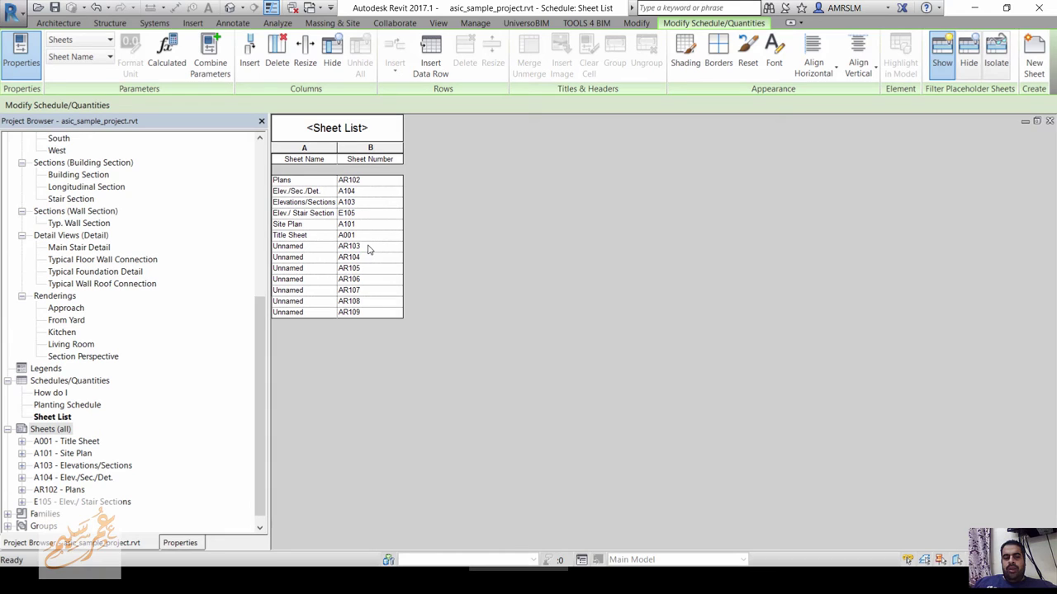
# - Name sheets AR103, AR104 and AR105 'leval 1 part 1', 'leval 1 part 2' and 'leval 1 part 3'
pyautogui.click(319, 248)
pyautogui.write('l')
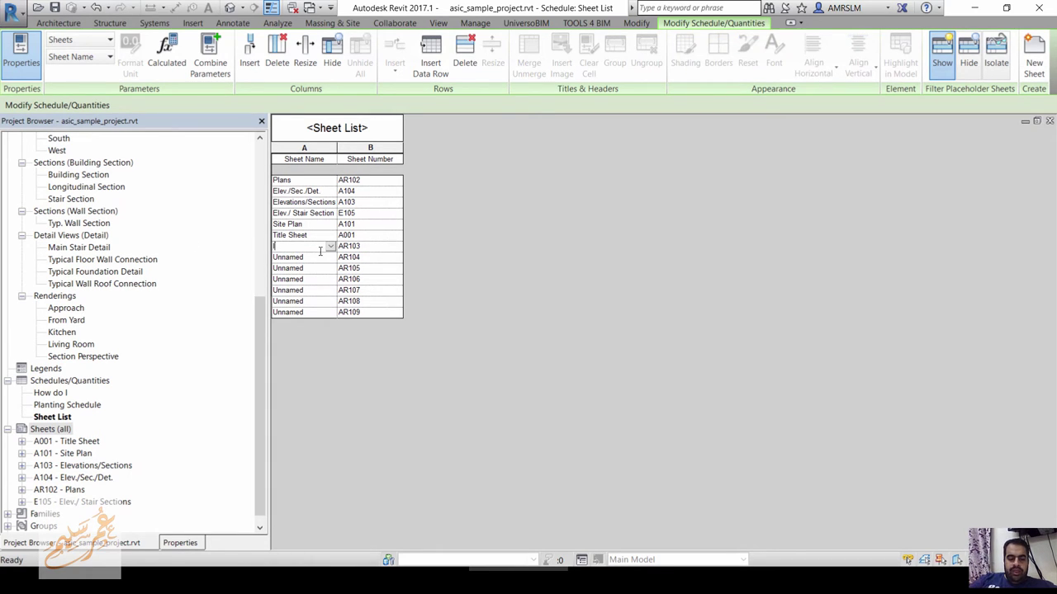
pyautogui.write('eval')
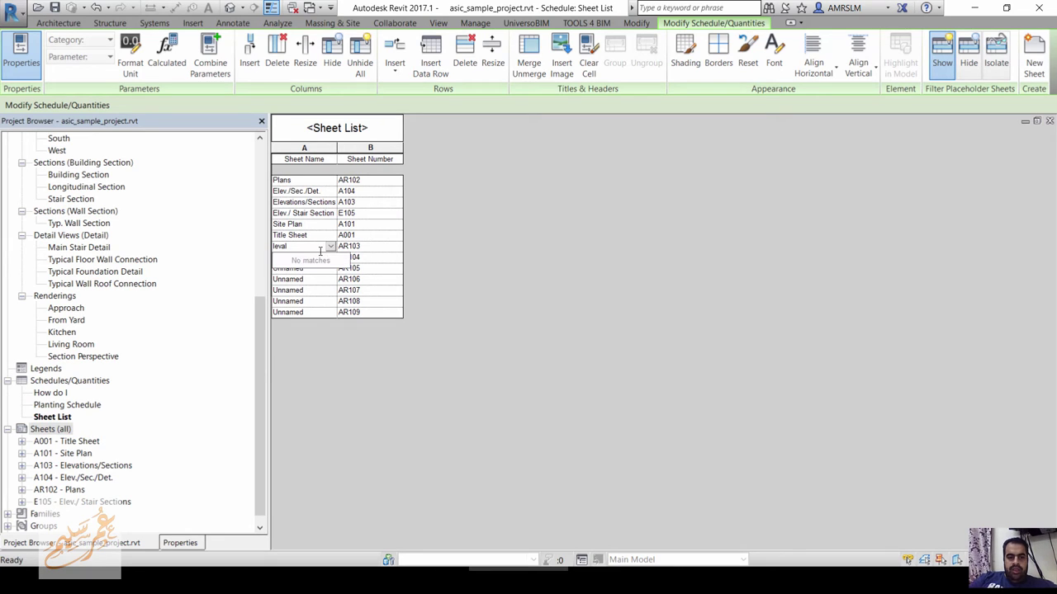
pyautogui.write(' 1 part 1')
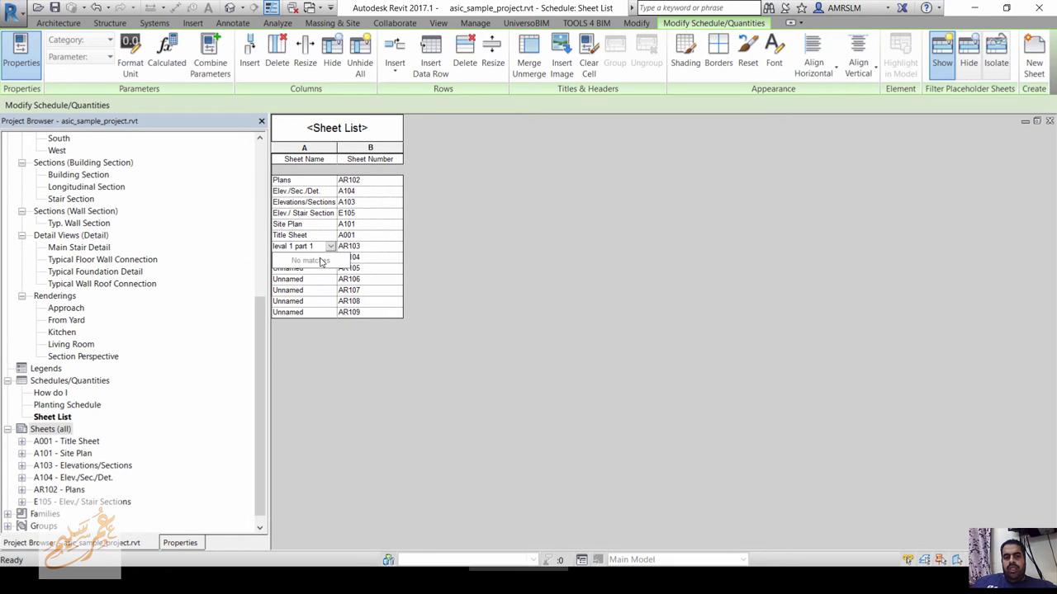
pyautogui.click(286, 246)
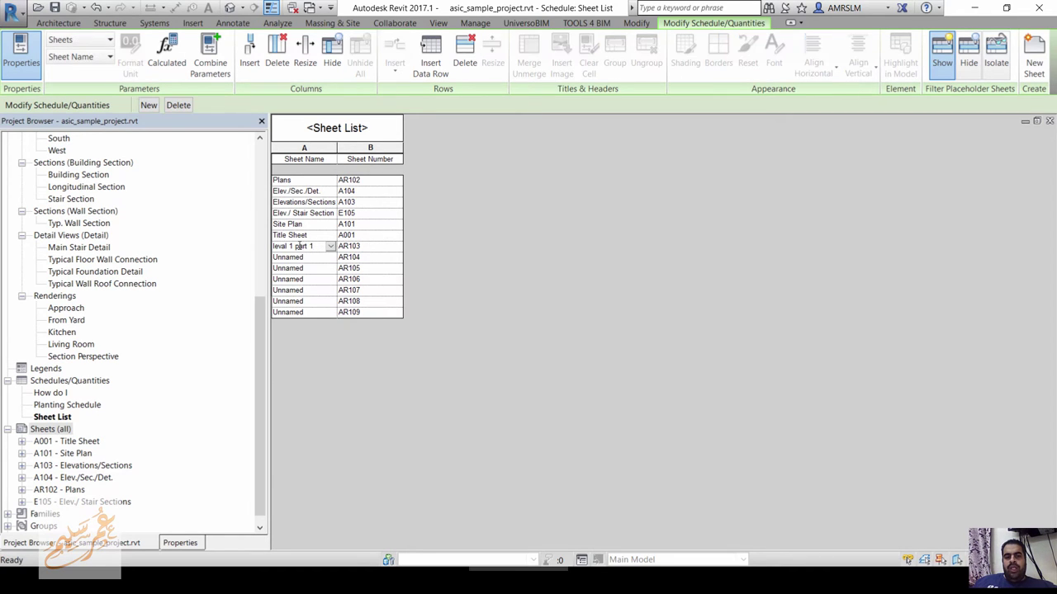
pyautogui.click(301, 259)
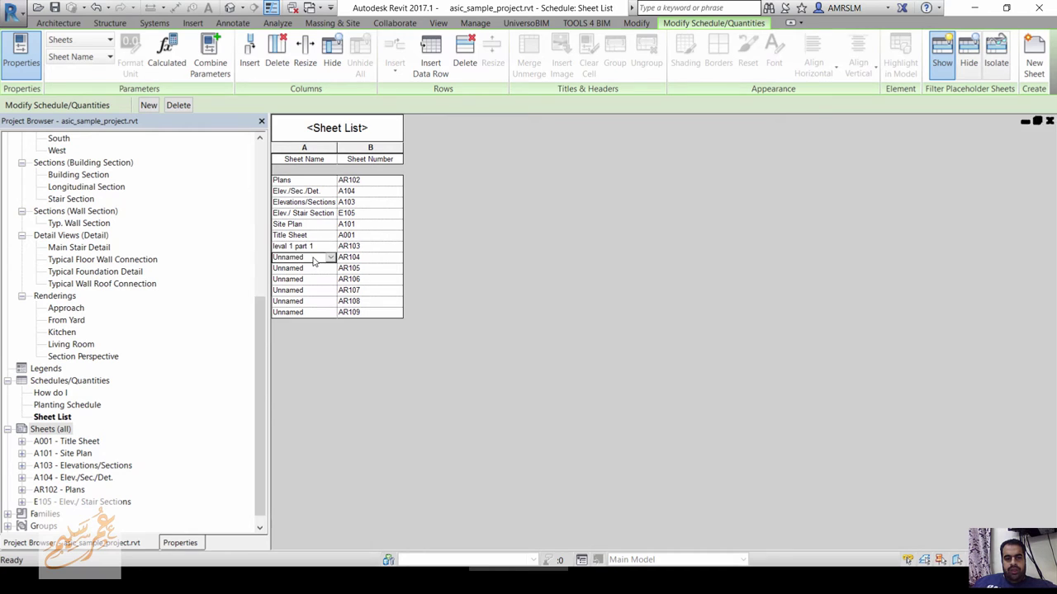
pyautogui.write('leval 1 part 1')
pyautogui.press('BackSpace')
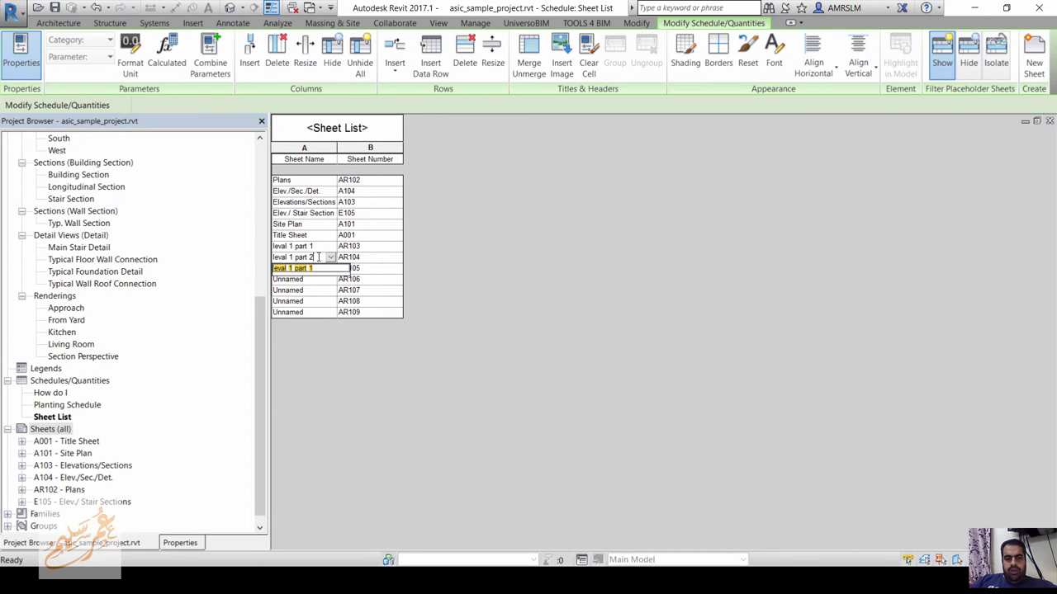
pyautogui.write('2')
pyautogui.click(335, 268)
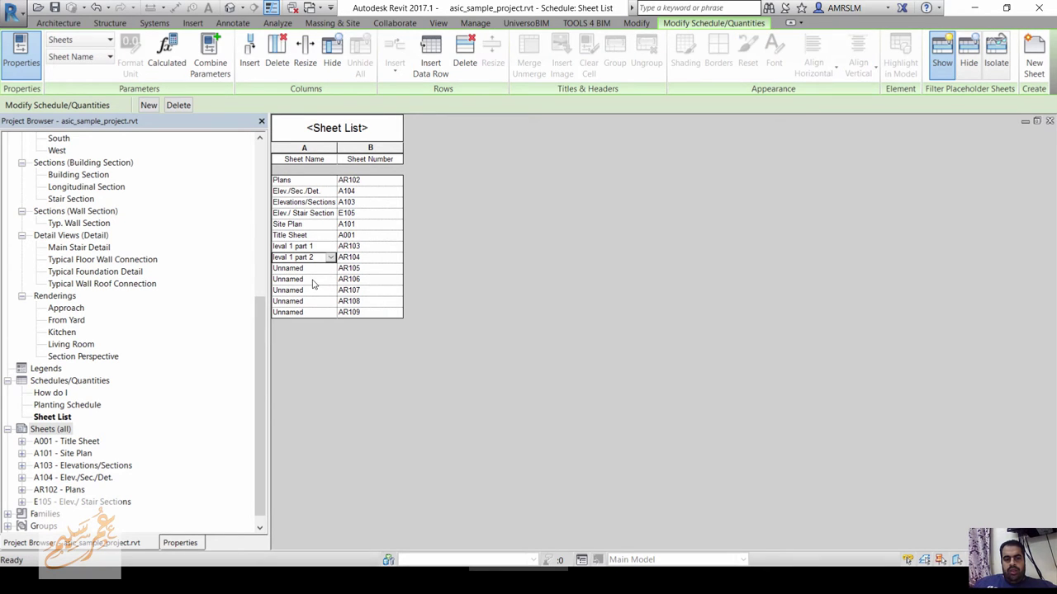
pyautogui.press('Return')
pyautogui.write('leval 1 part 1')
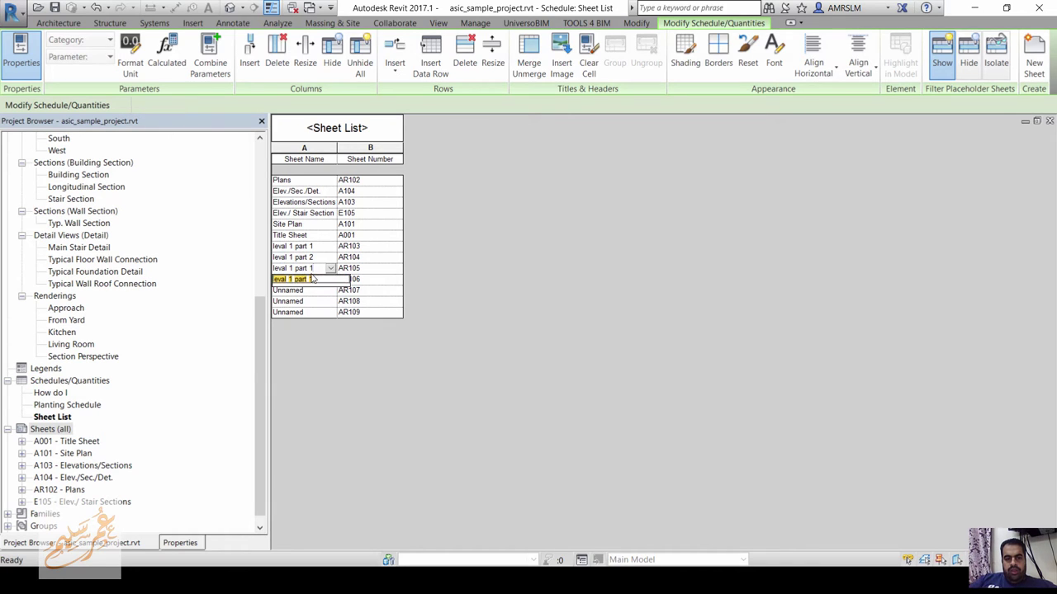
pyautogui.press('BackSpace')
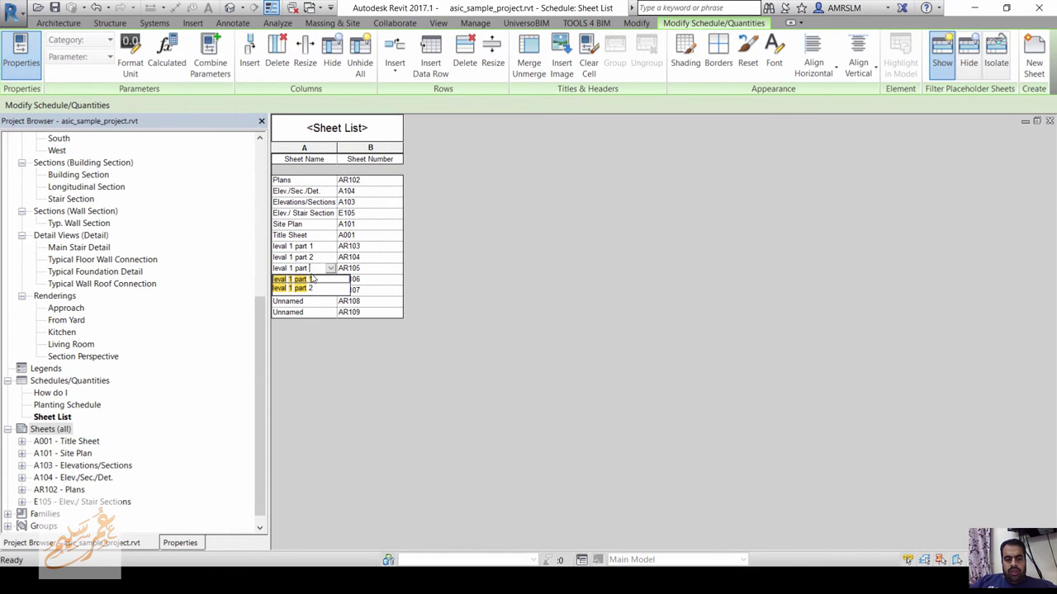
pyautogui.write('3')
pyautogui.click(312, 280)
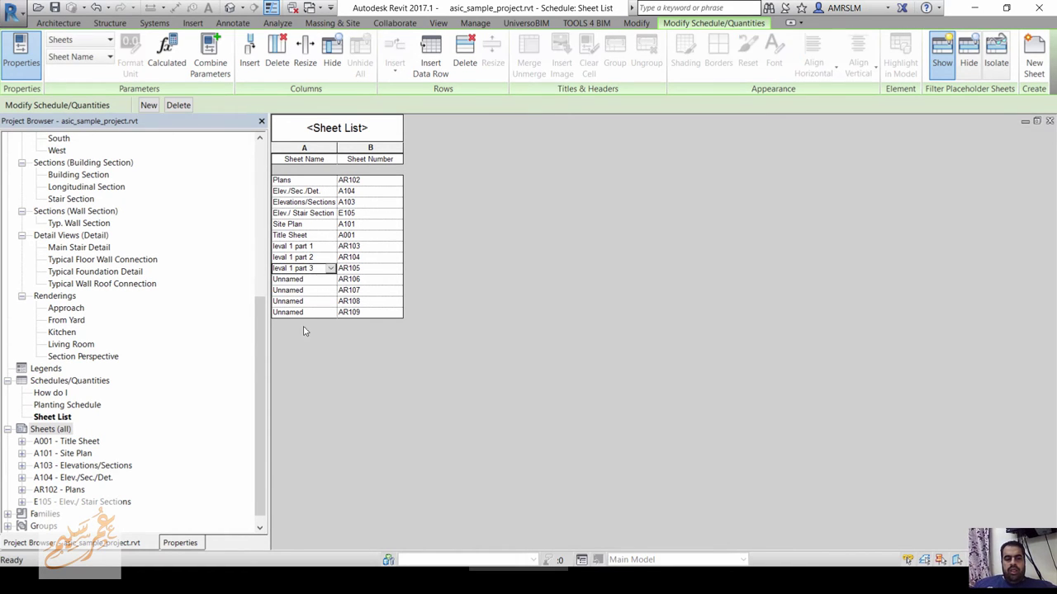
# - Create new sheets from placeholders AR103 through AR109
pyautogui.rightClick(58, 435)
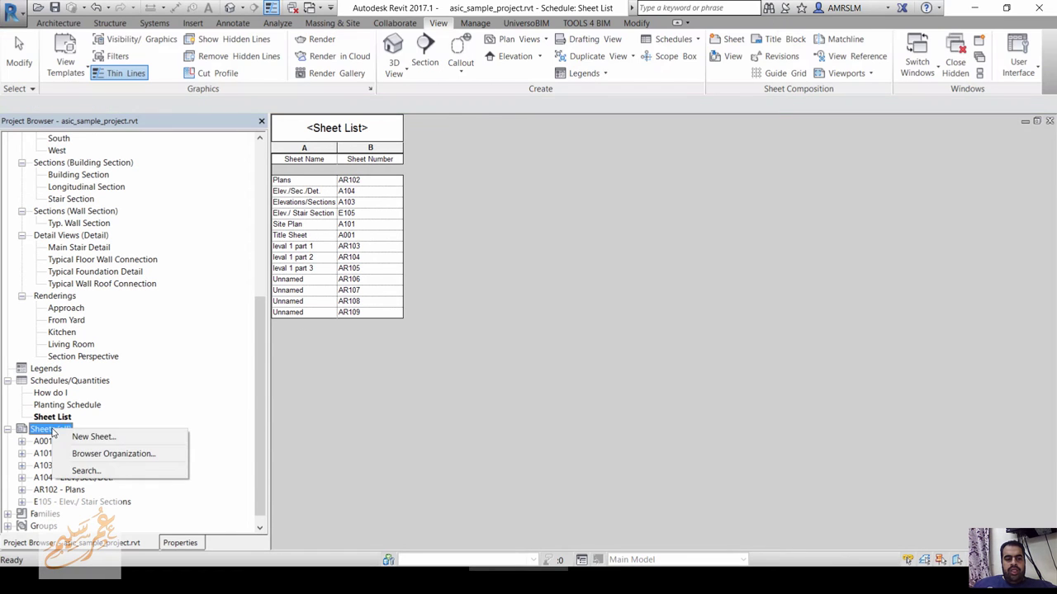
pyautogui.click(76, 436)
pyautogui.click(459, 307)
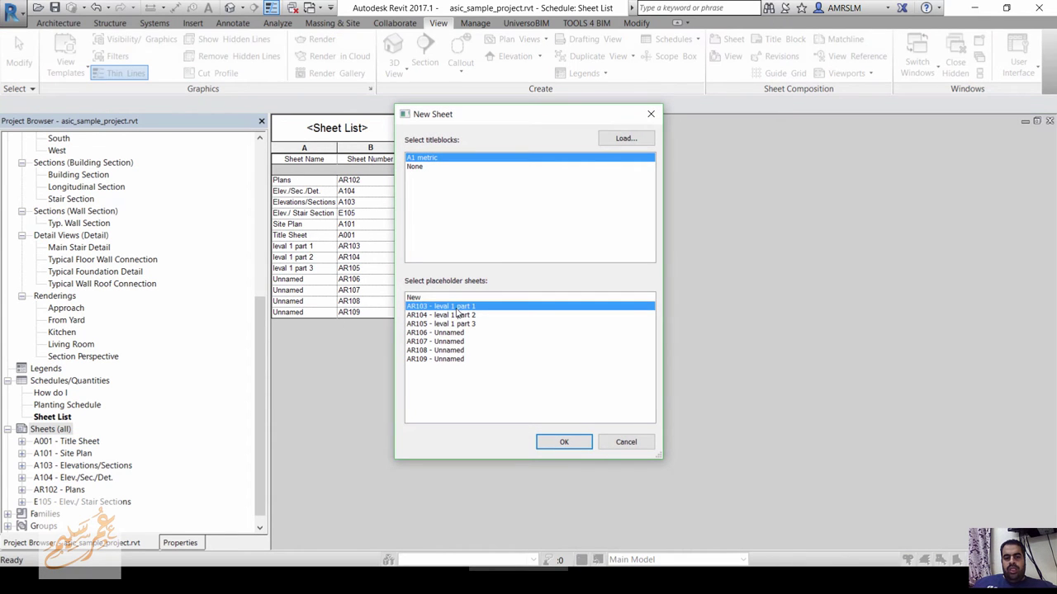
pyautogui.keyDown('shift'); pyautogui.click(460, 358); pyautogui.keyUp('shift')
pyautogui.click(539, 445)
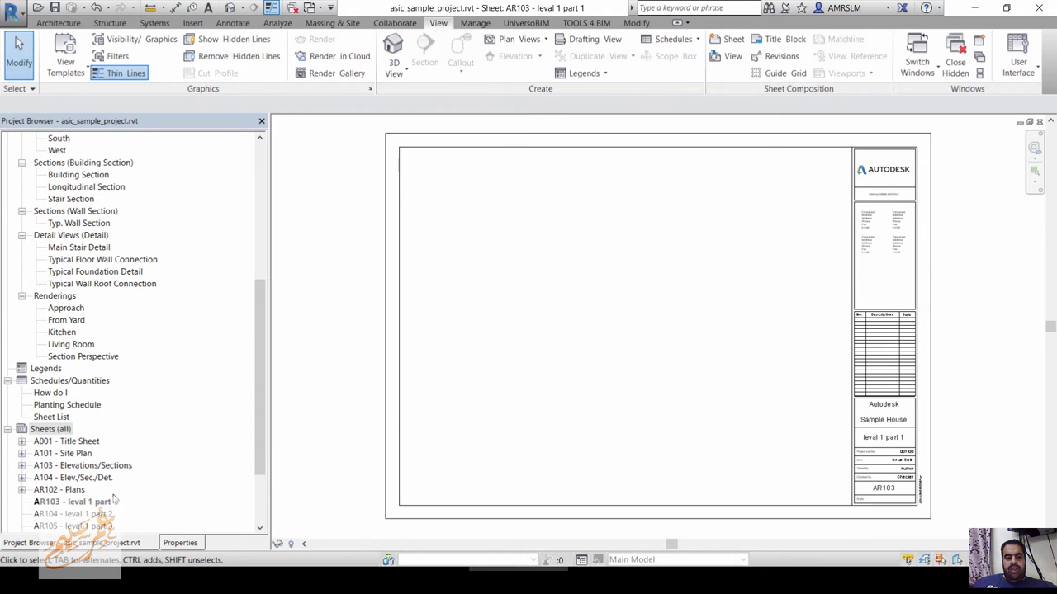
# - Place the Level 1 - Dependent 1 view as a viewport on sheet AR103, shifted right
pyautogui.click(112, 501)
pyautogui.moveTo(255, 297); pyautogui.dragTo(255, 161)
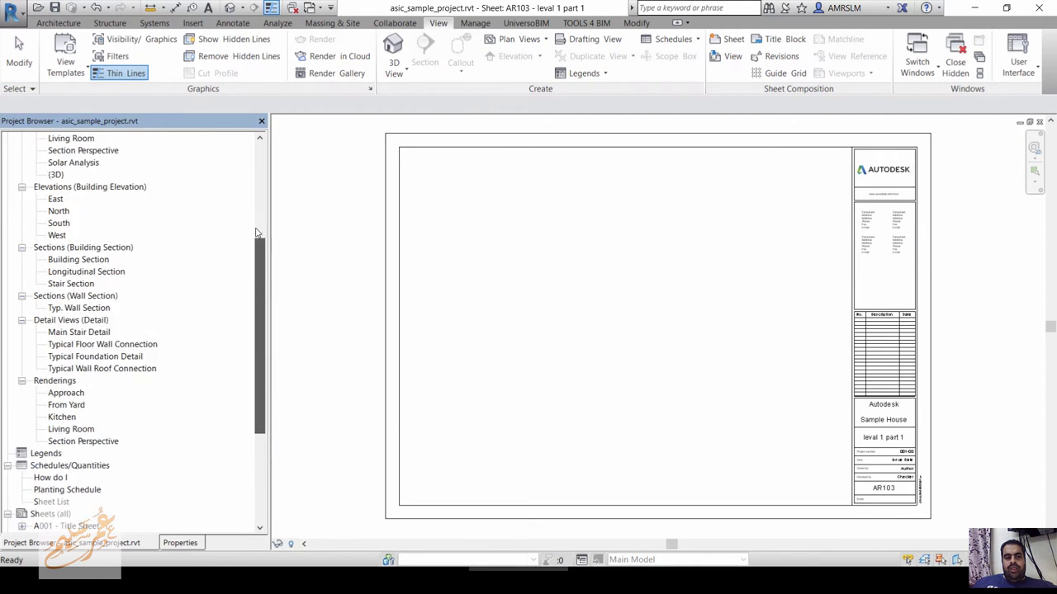
pyautogui.click(99, 175)
pyautogui.moveTo(99, 185); pyautogui.dragTo(643, 309)
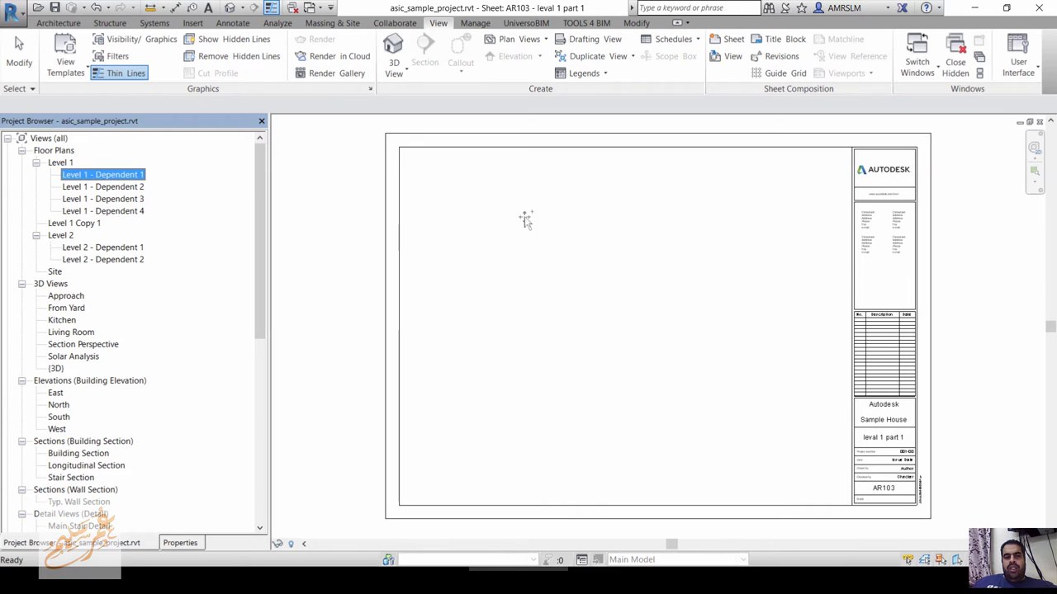
pyautogui.click(652, 299)
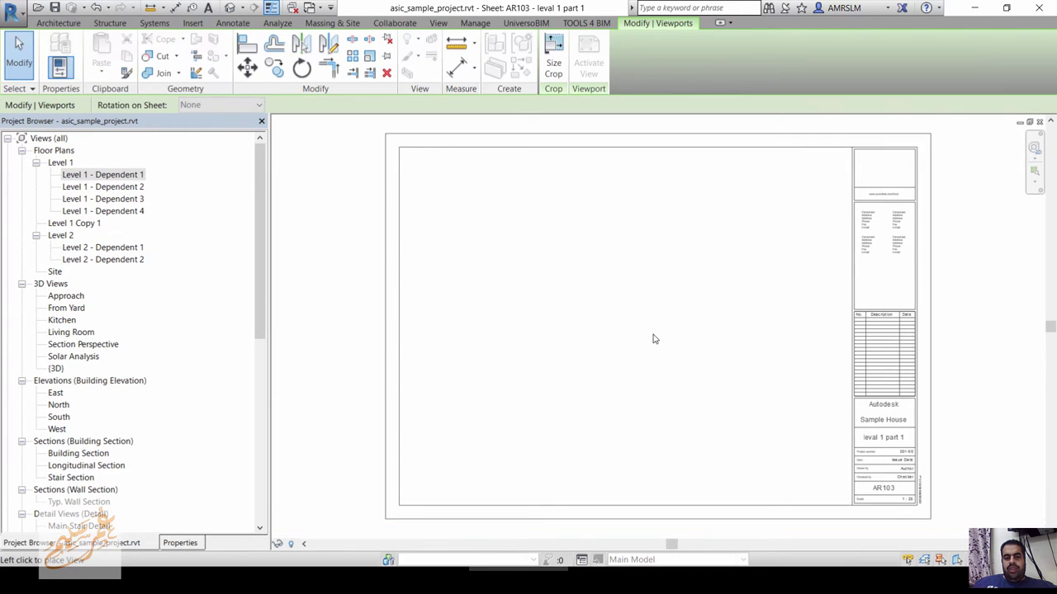
pyautogui.scroll(-3, 581, 355)
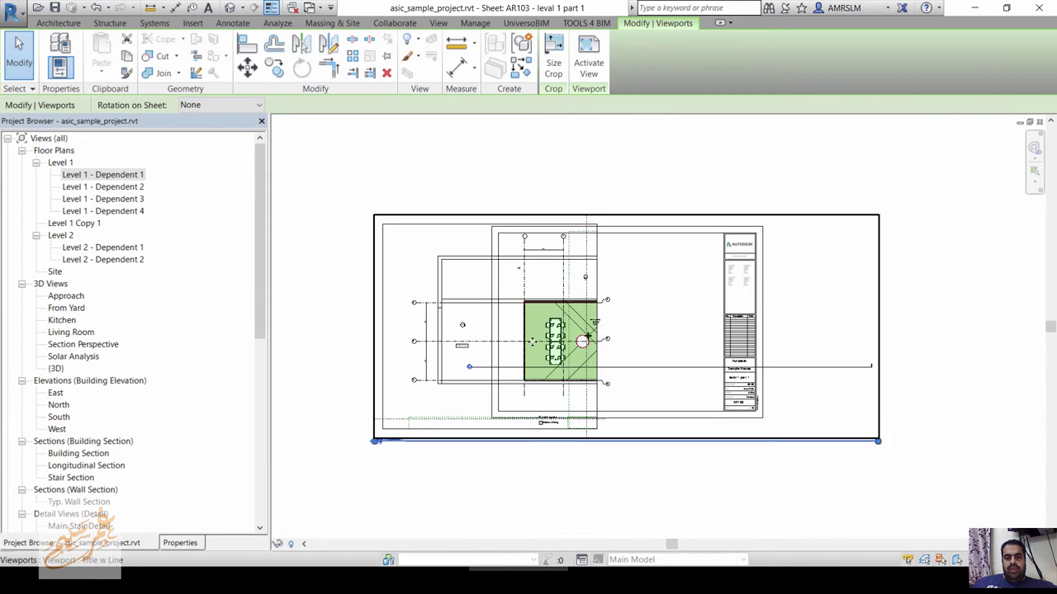
pyautogui.moveTo(402, 430); pyautogui.dragTo(499, 430)
pyautogui.scroll(3, 491, 450)
pyautogui.scroll(3, 487, 457)
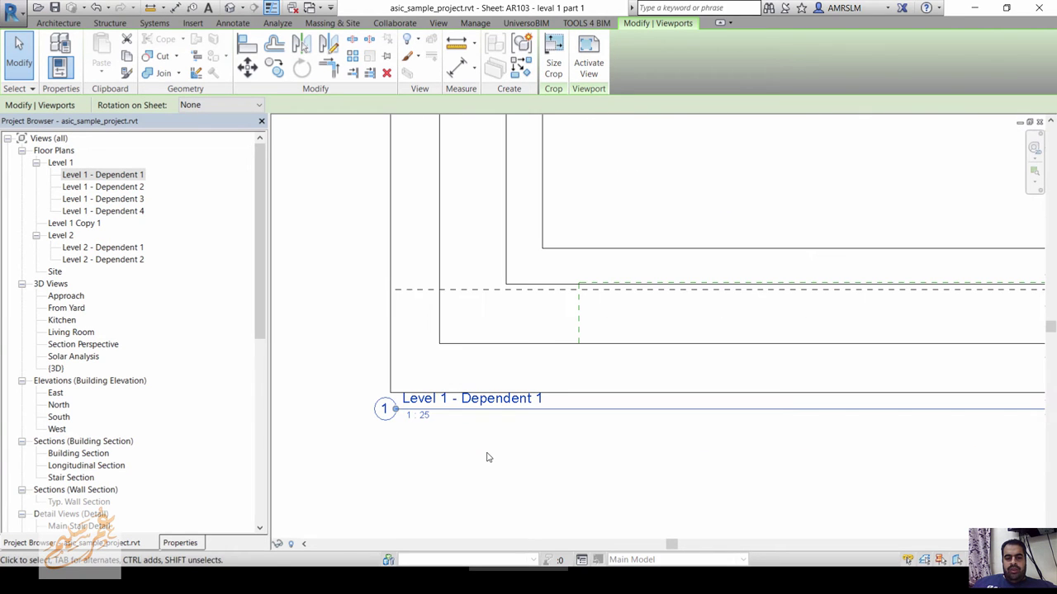
# - Set the Level 1 - Dependent 1 view scale to 1:50
pyautogui.doubleClick(118, 176)
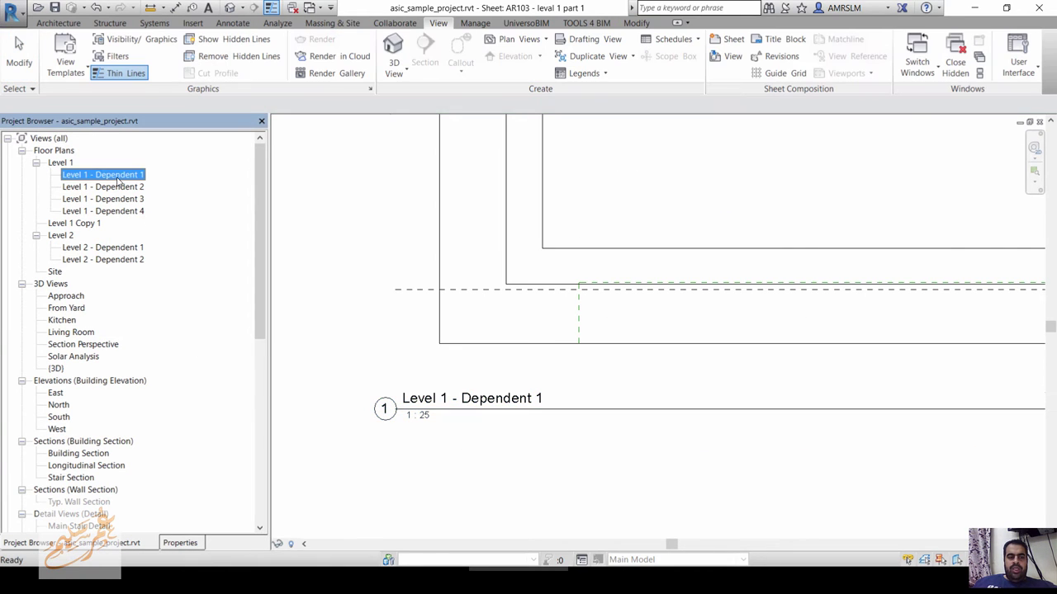
pyautogui.keyDown('shift'); pyautogui.click(118, 213); pyautogui.keyUp('shift')
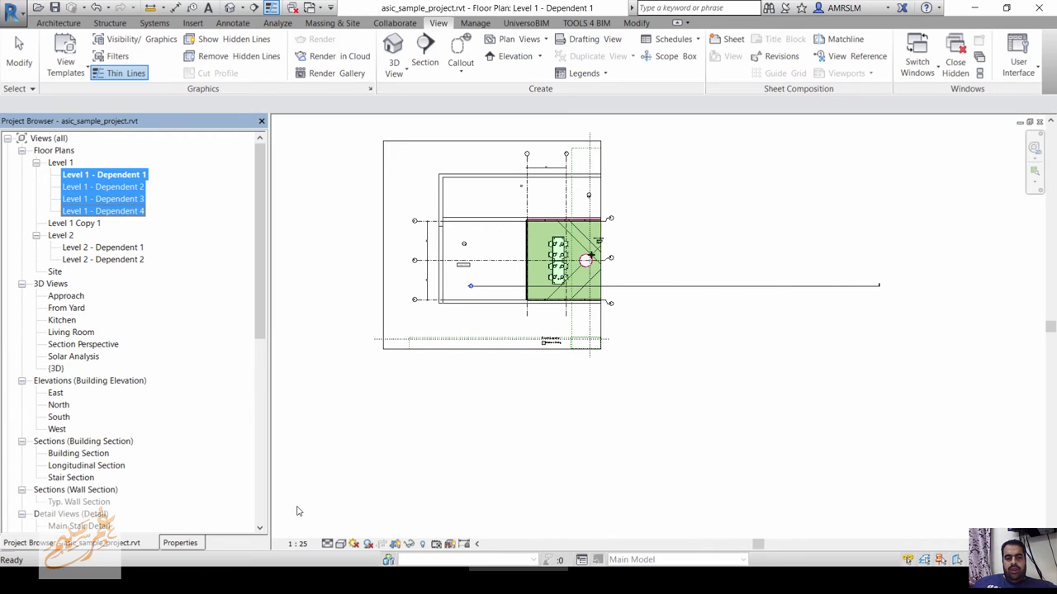
pyautogui.click(297, 544)
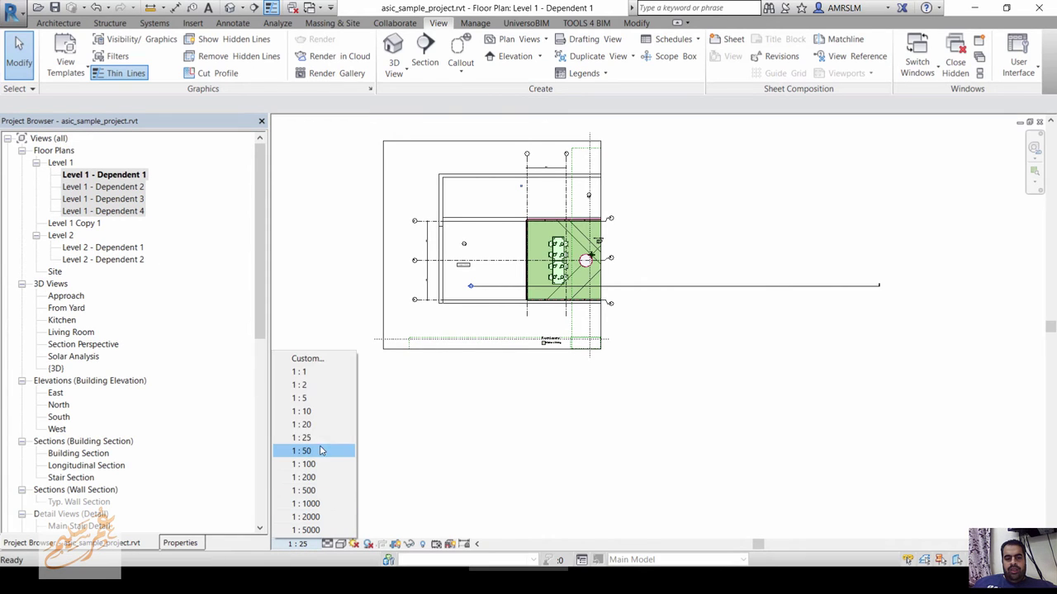
pyautogui.click(325, 452)
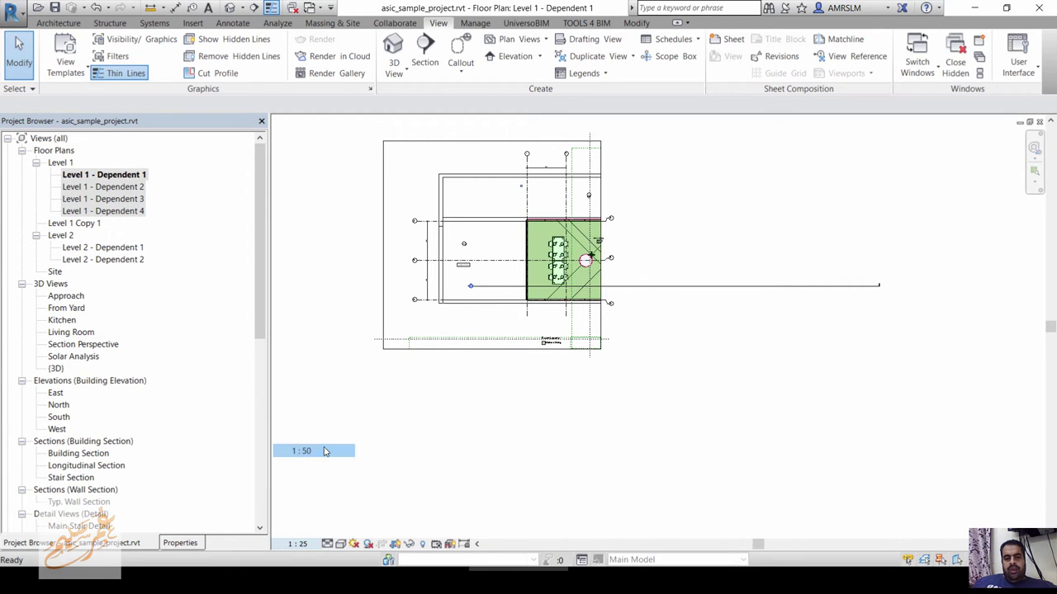
# - On sheet AR103, move the viewport to the upper-left area and shorten its title line
pyautogui.hotkey('ctrl', 'Tab')
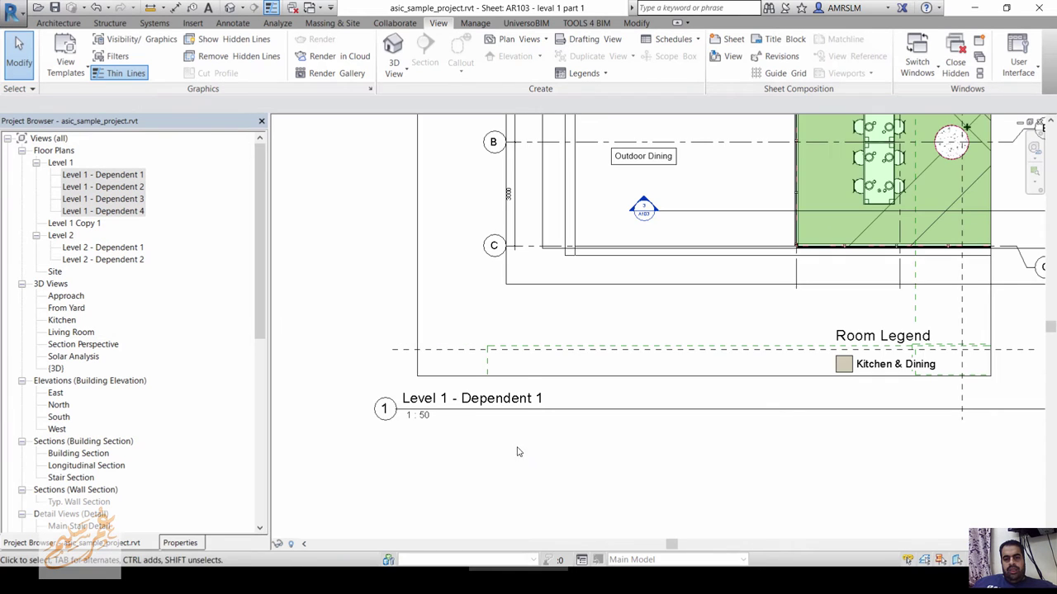
pyautogui.scroll(-3, 413, 417)
pyautogui.scroll(-1, 489, 382)
pyautogui.click(489, 382)
pyautogui.scroll(-2, 503, 376)
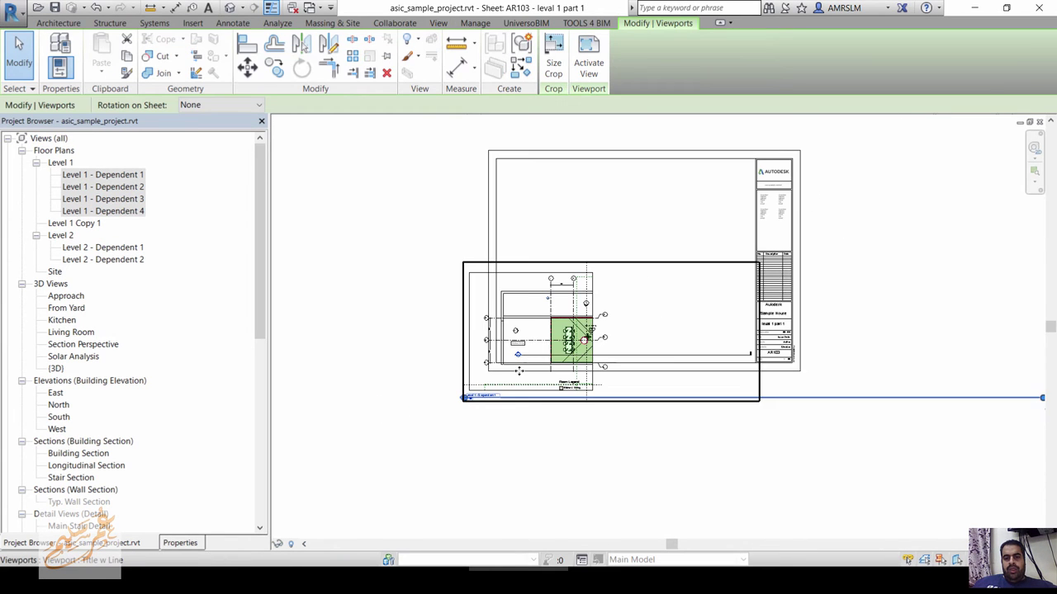
pyautogui.moveTo(561, 340); pyautogui.dragTo(610, 253)
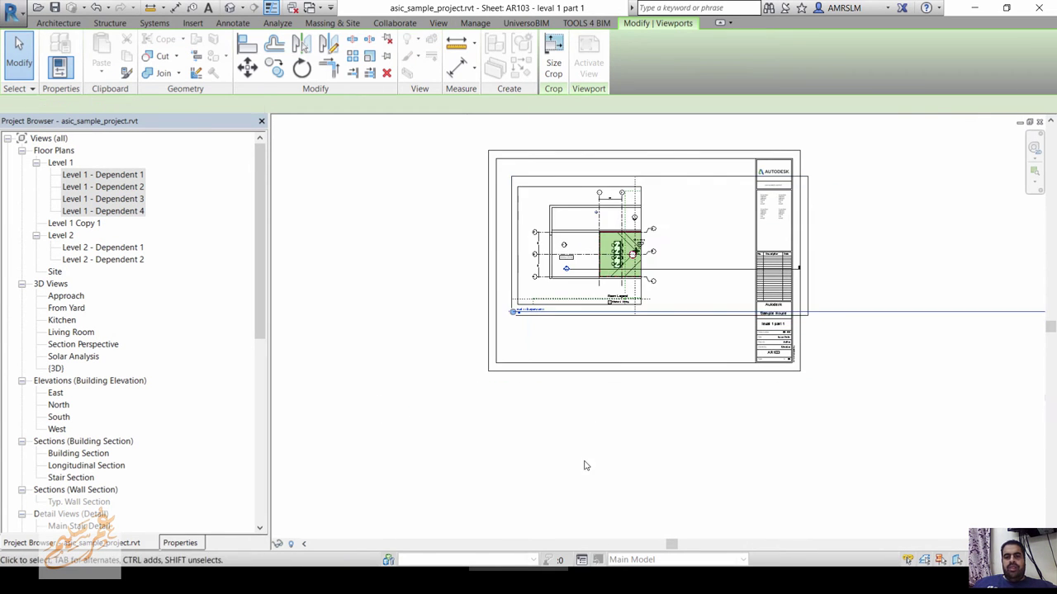
pyautogui.scroll(-2, 486, 411)
pyautogui.moveTo(831, 354); pyautogui.dragTo(583, 352)
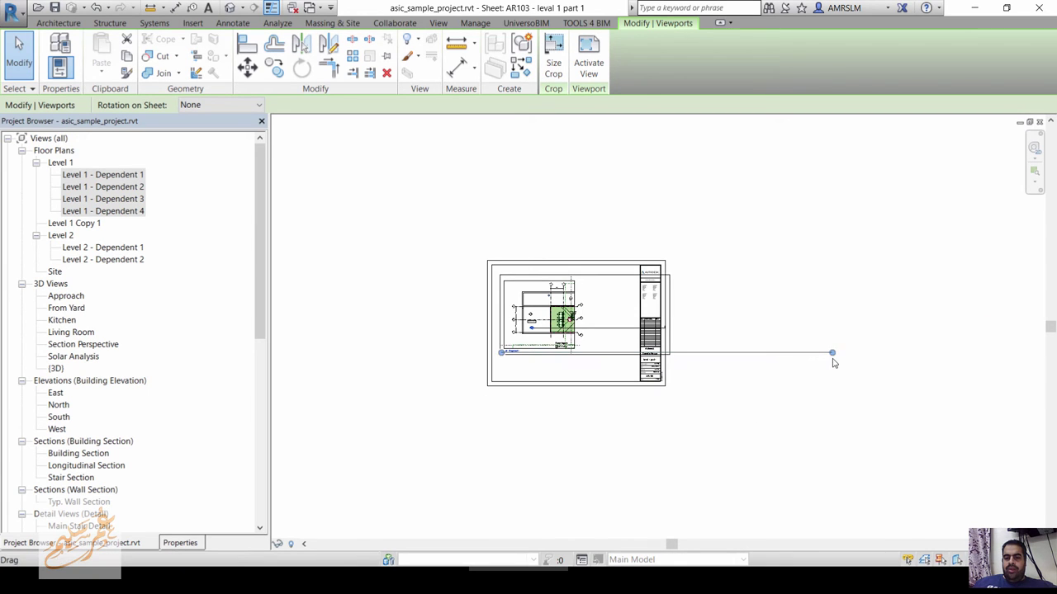
pyautogui.press('Escape')
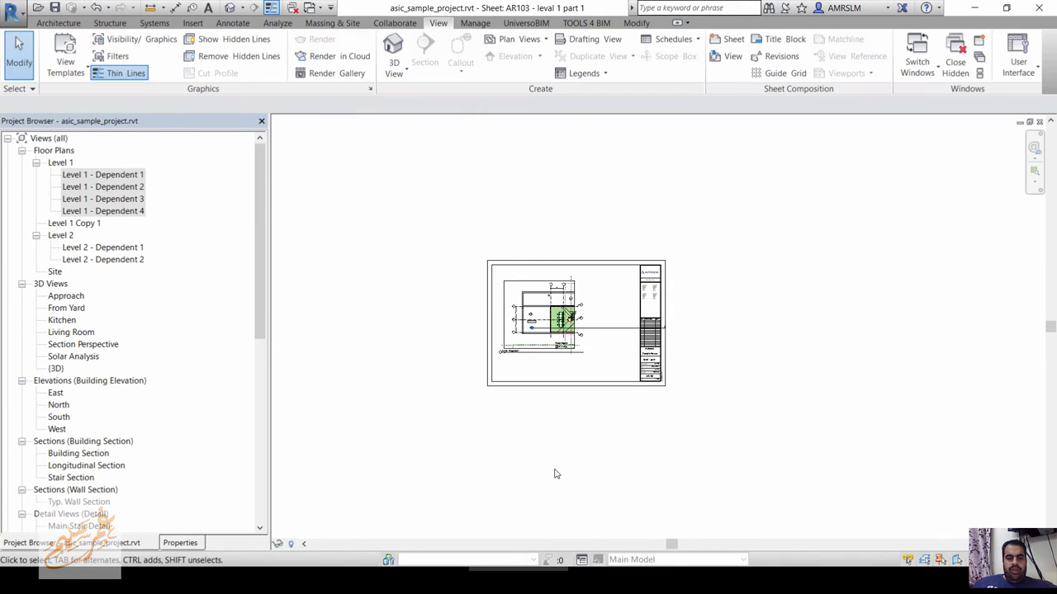
pyautogui.hotkey('ctrl', 'Tab')
pyautogui.hotkey('ctrl', 'Tab')
# - Delete the Longitudinal Section line from the Level 1 - Dependent 1 plan
pyautogui.doubleClick(113, 176)
pyautogui.click(195, 545)
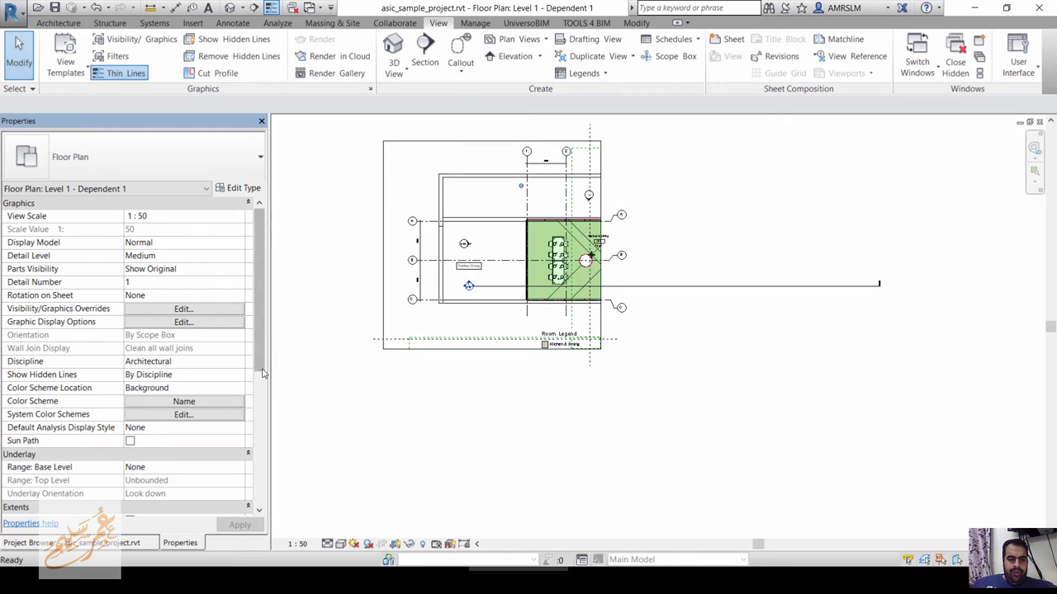
pyautogui.scroll(-2, 250, 404)
pyautogui.scroll(-3, 249, 421)
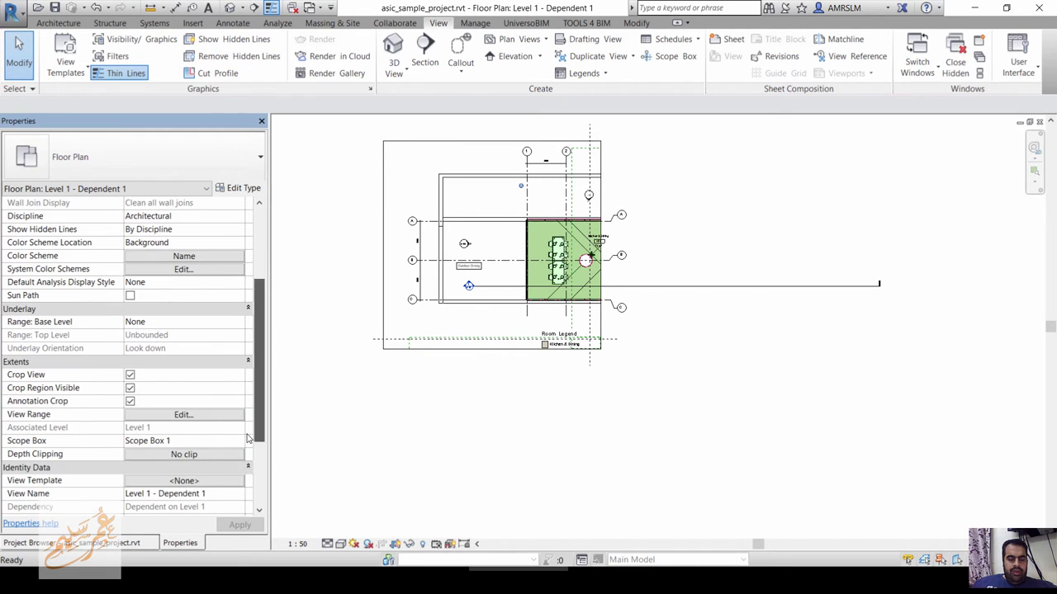
pyautogui.click(446, 338)
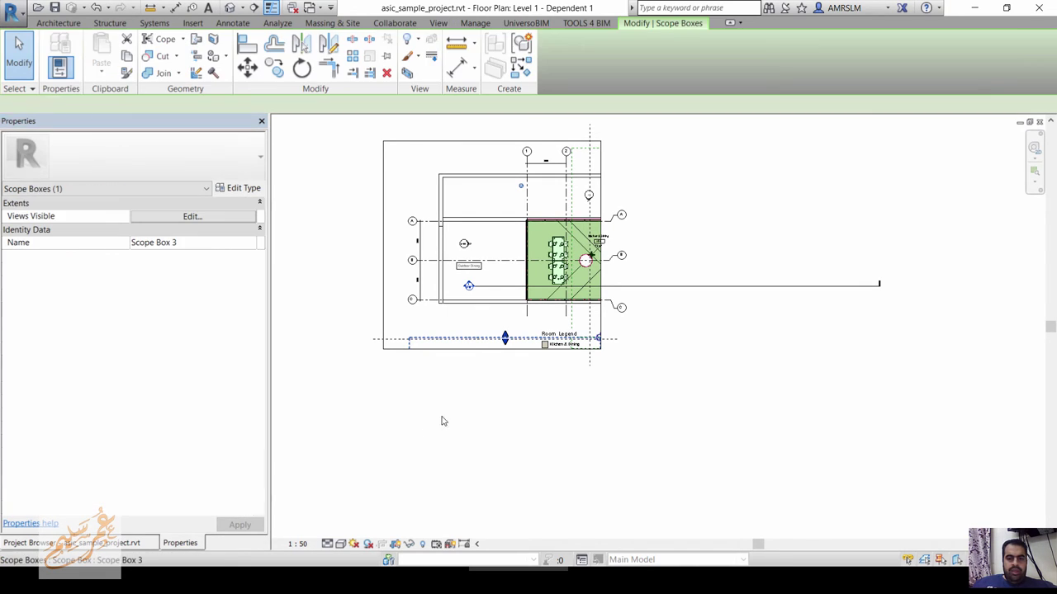
pyautogui.click(784, 286)
pyautogui.press('Delete')
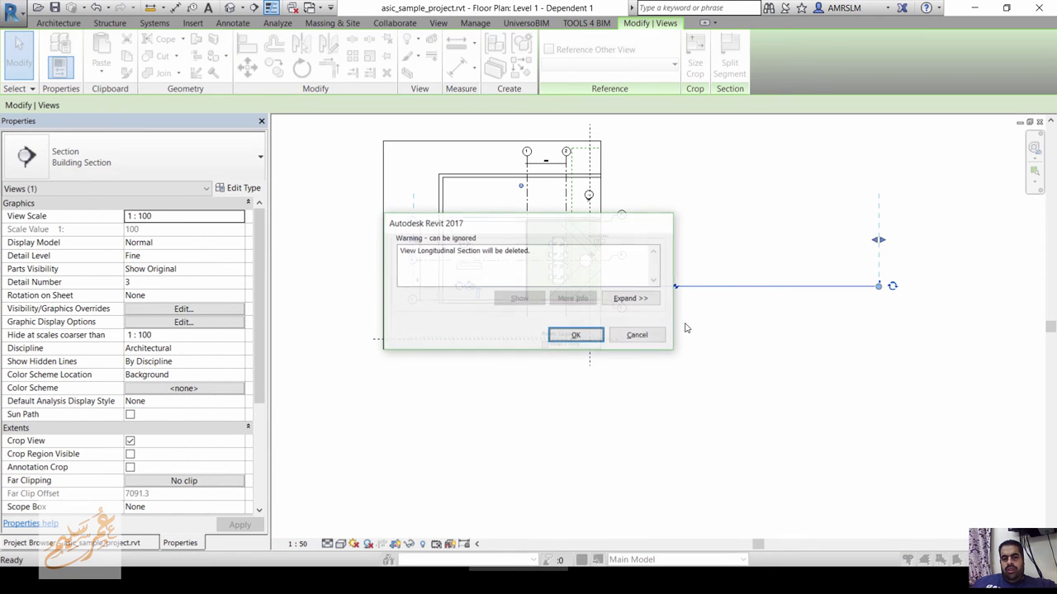
pyautogui.click(575, 335)
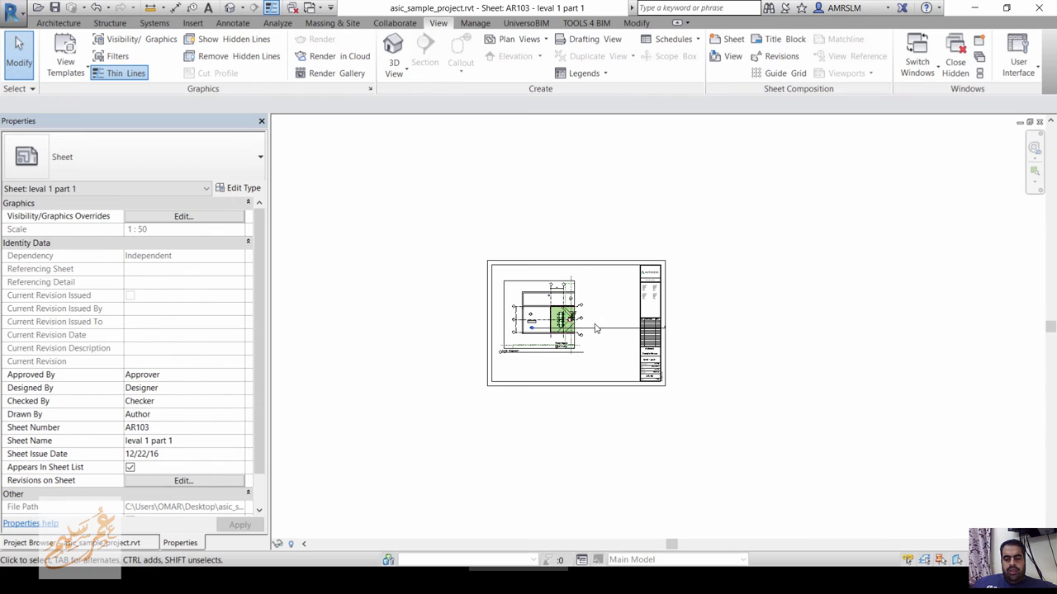
# - Open sheet AR104 - leval 1 part 2 from the sheets list
pyautogui.click(596, 329)
pyautogui.click(421, 426)
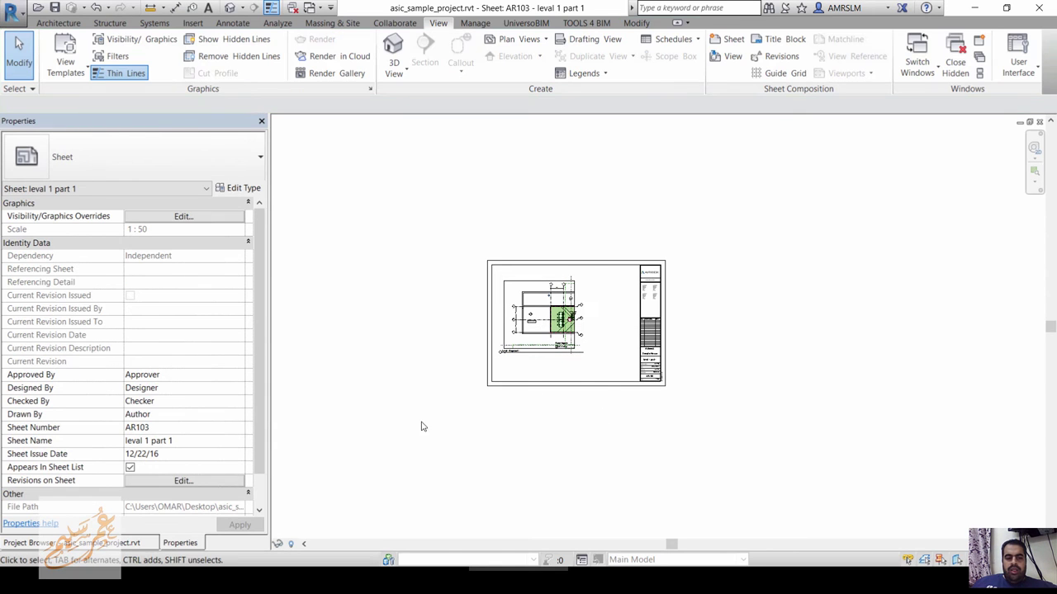
pyautogui.click(121, 545)
pyautogui.click(257, 424)
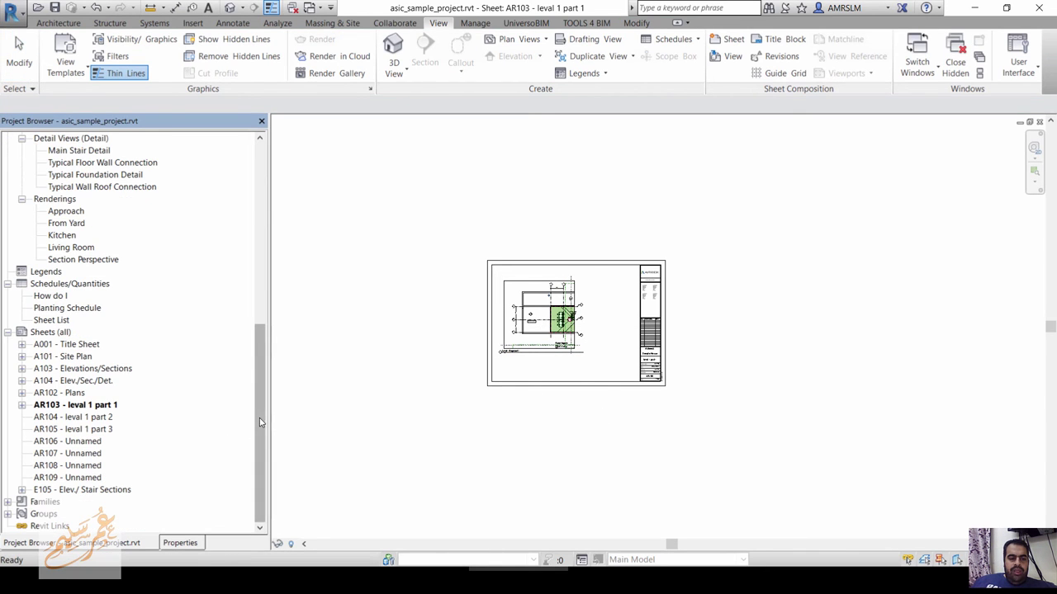
pyautogui.click(83, 424)
pyautogui.doubleClick(83, 424)
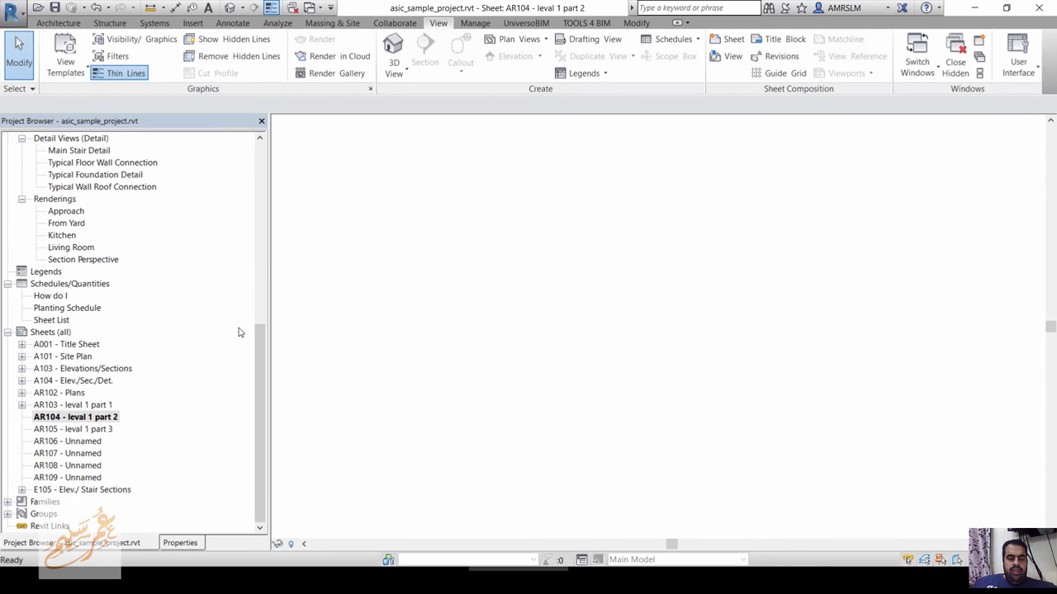
pyautogui.scroll(10, 239, 333)
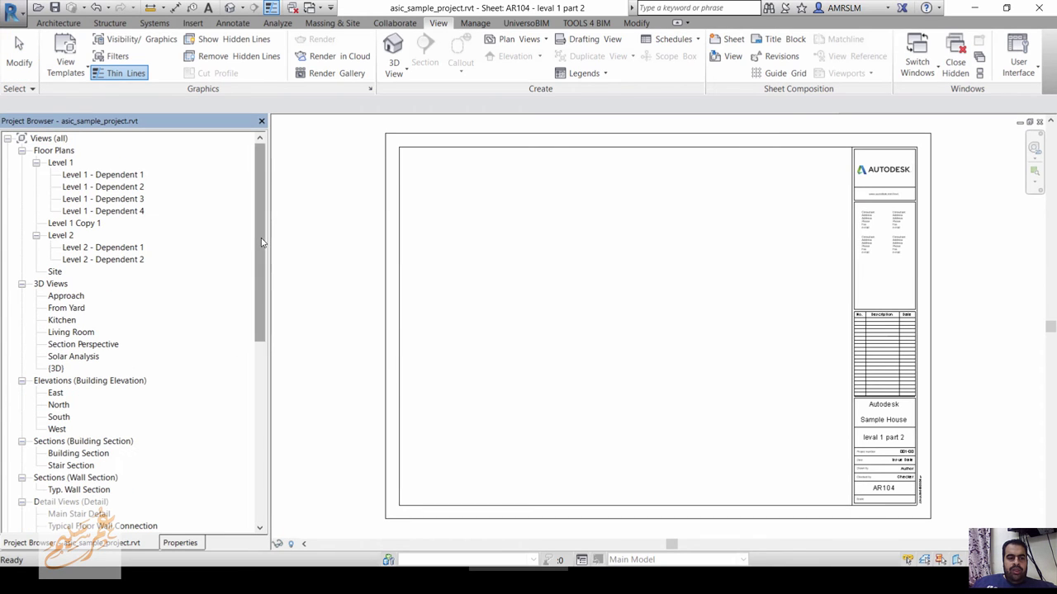
pyautogui.doubleClick(106, 187)
# - Place the Level 1 - Dependent 2 view as a viewport on sheet AR104
pyautogui.hotkey('ctrl', 'Tab')
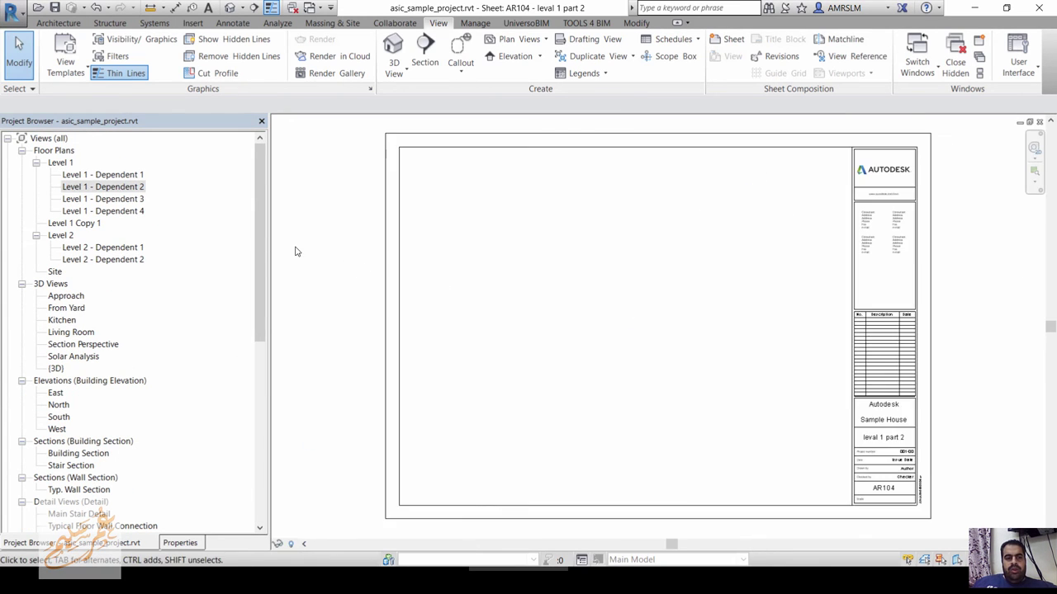
pyautogui.moveTo(136, 188); pyautogui.dragTo(638, 309)
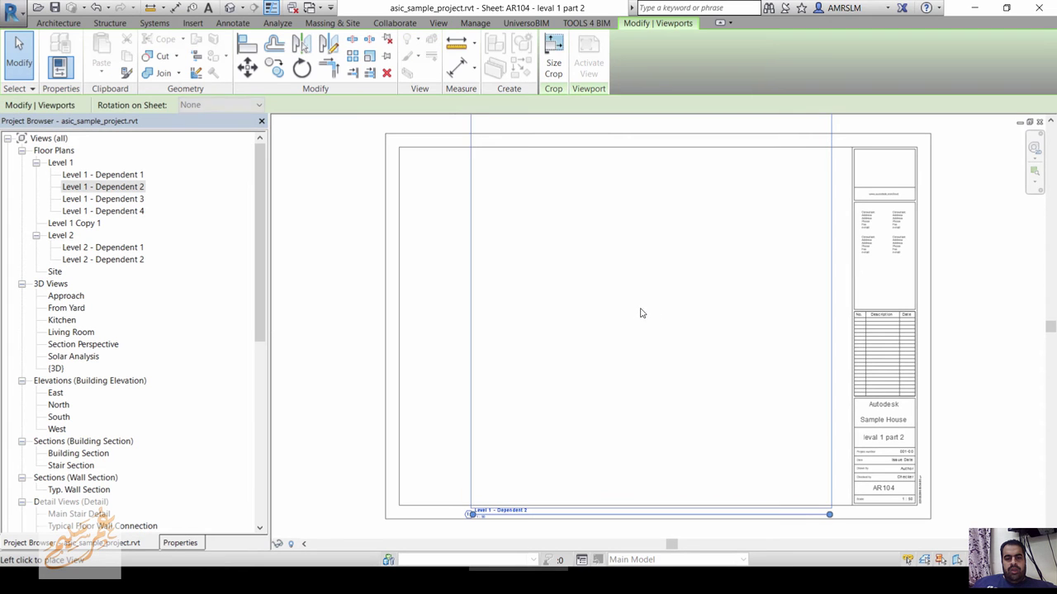
pyautogui.click(621, 323)
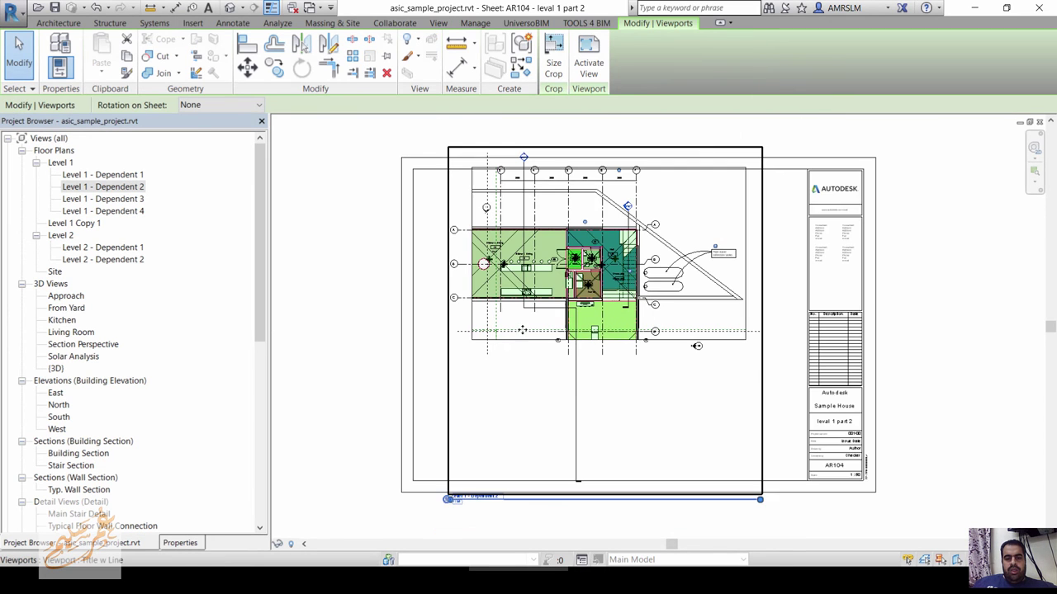
# - Delete the section line from the Level 1 - Dependent 2 plan
pyautogui.doubleClick(106, 186)
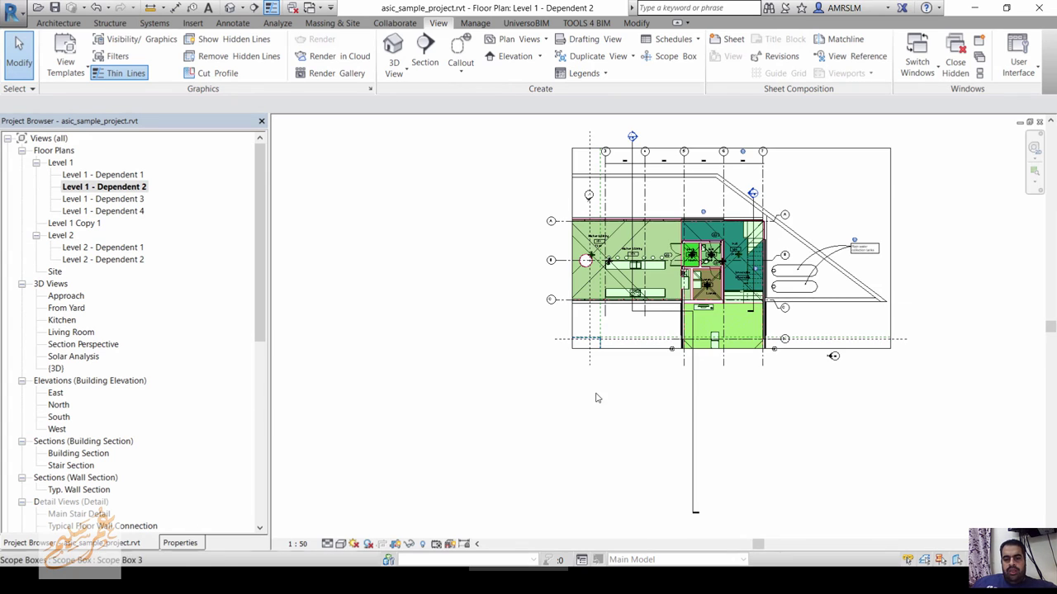
pyautogui.click(652, 426)
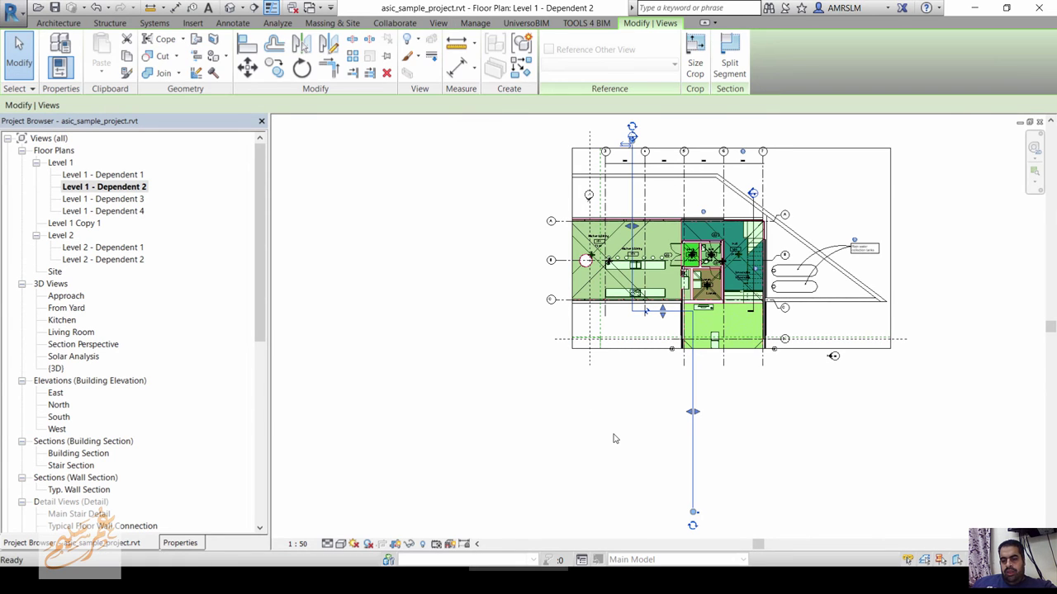
pyautogui.press('Delete')
pyautogui.click(574, 343)
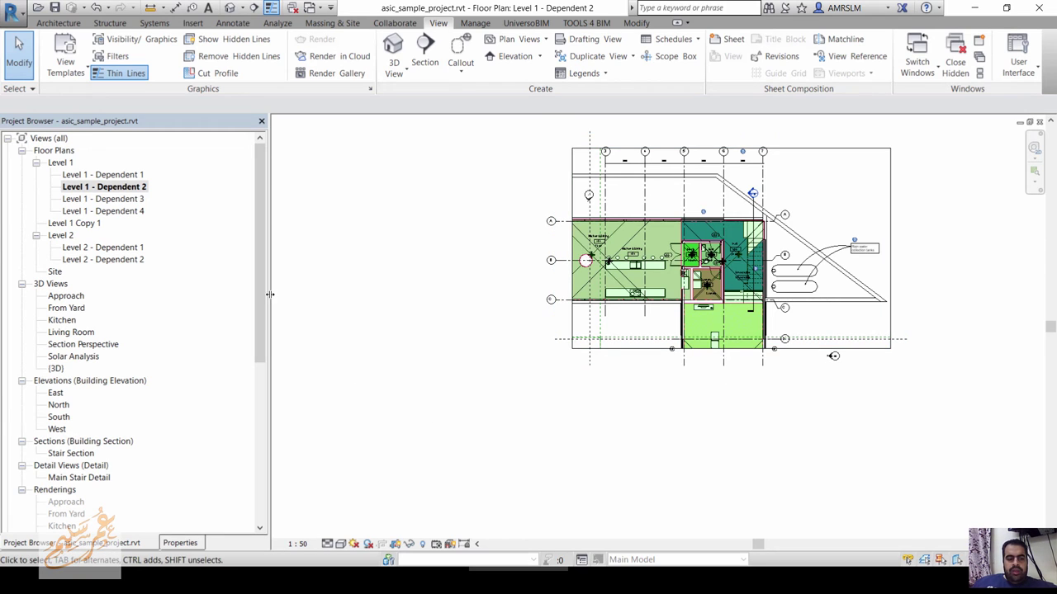
# - Move the Dependent 2 viewport up on AR104 and raise its title line beneath the plan
pyautogui.hotkey('ctrl', 'Tab')
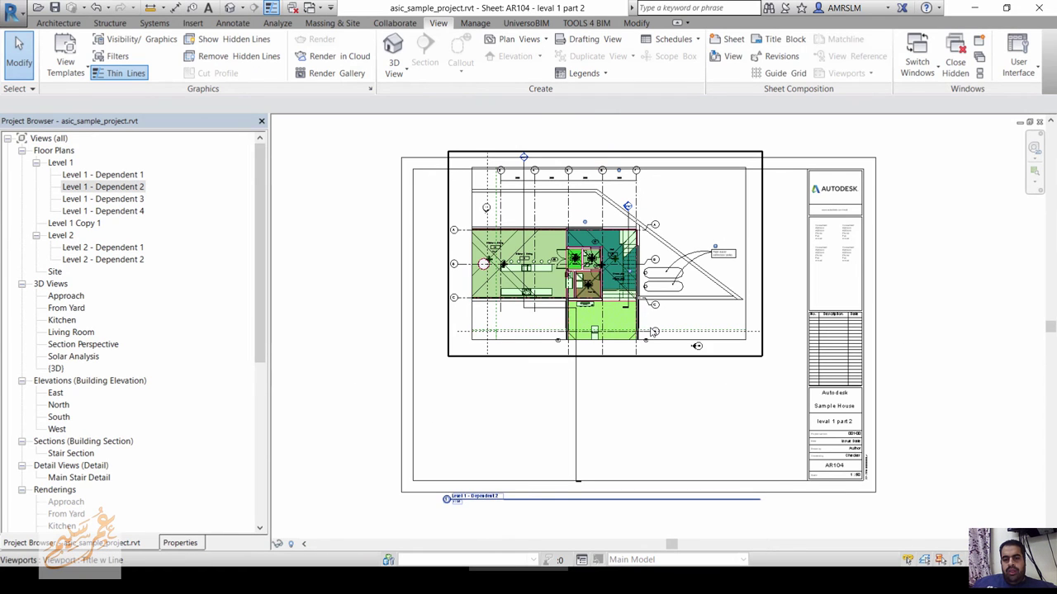
pyautogui.click(652, 332)
pyautogui.moveTo(561, 497)
pyautogui.mouseDown()
pyautogui.moveTo(556, 376)
pyautogui.moveTo(567, 374)
pyautogui.mouseUp()
pyautogui.click(922, 339)
pyautogui.scroll(-2, 740, 267)
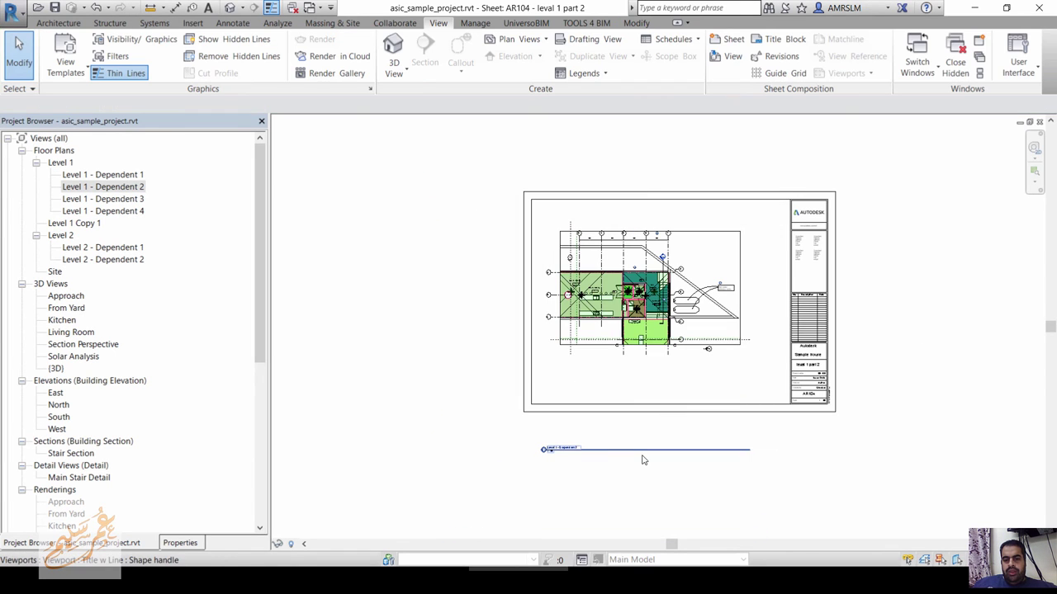
pyautogui.click(643, 459)
pyautogui.moveTo(604, 447); pyautogui.dragTo(610, 370)
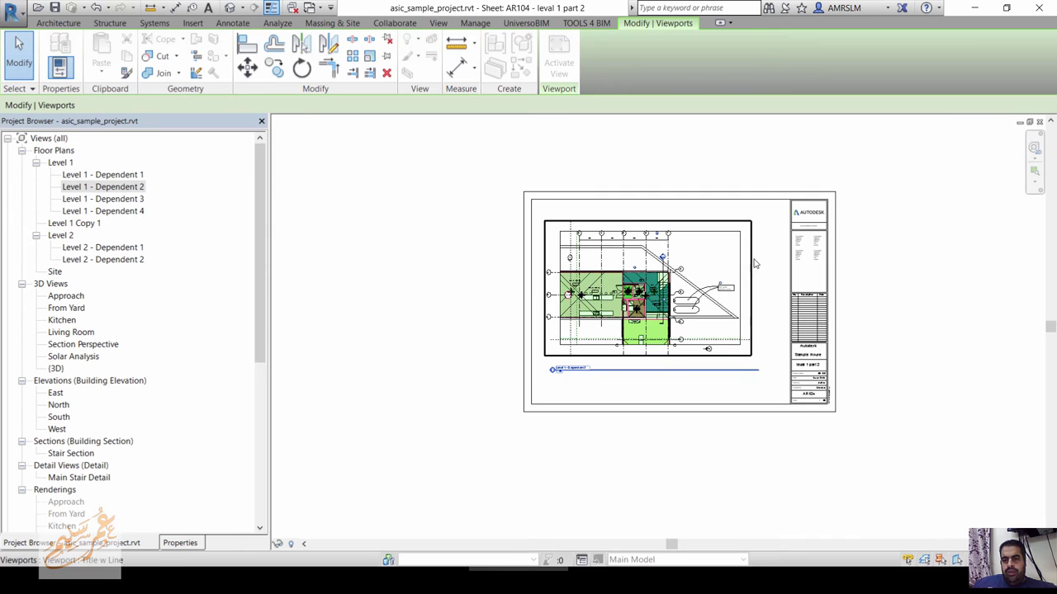
pyautogui.click(676, 278)
# - Try the No Title viewport type, then return the viewport to Title w Line
pyautogui.click(189, 542)
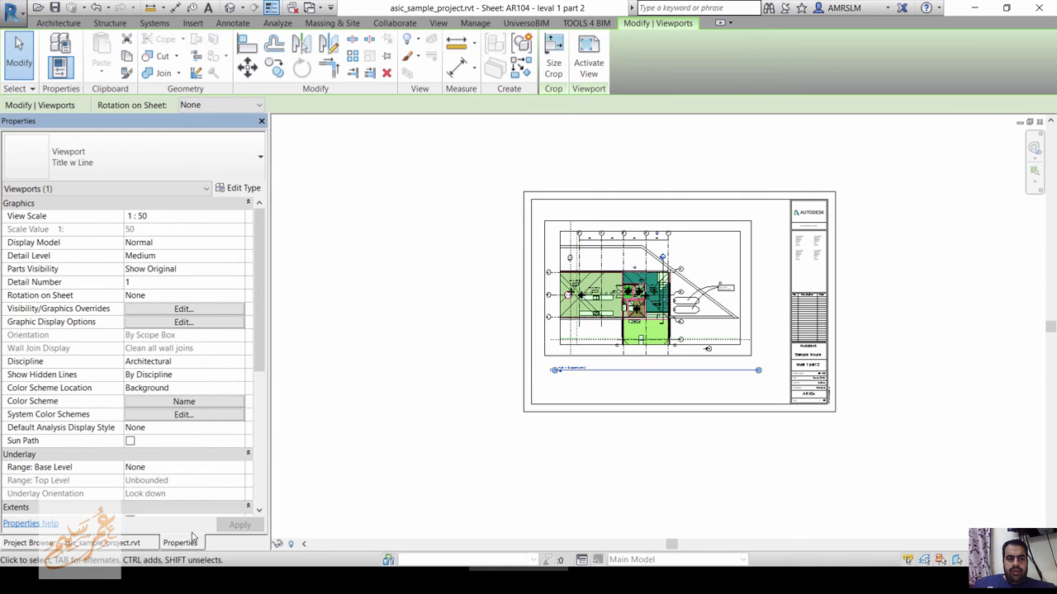
pyautogui.scroll(2, 611, 386)
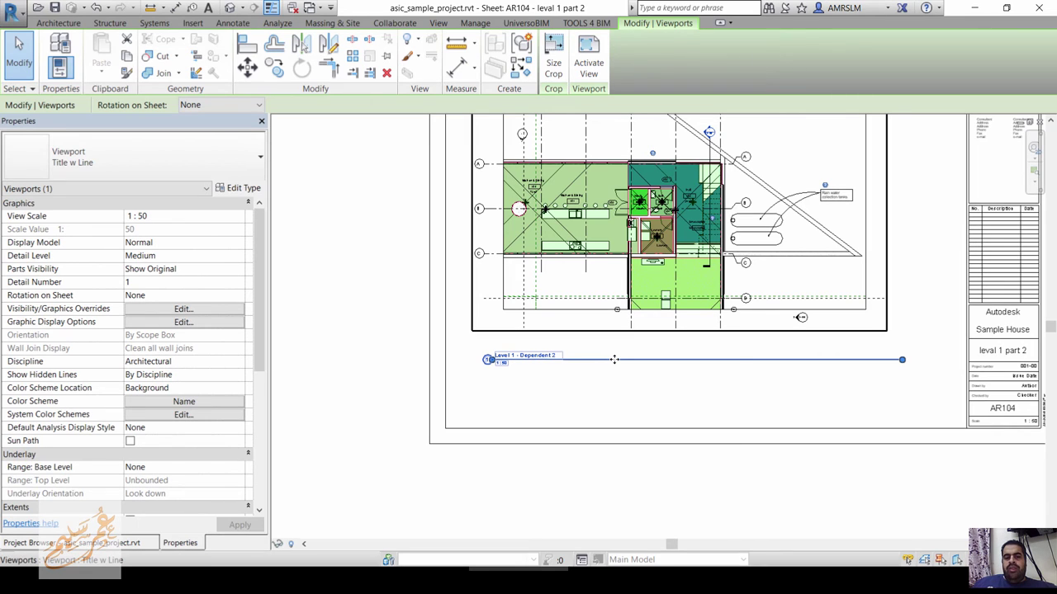
pyautogui.click(187, 151)
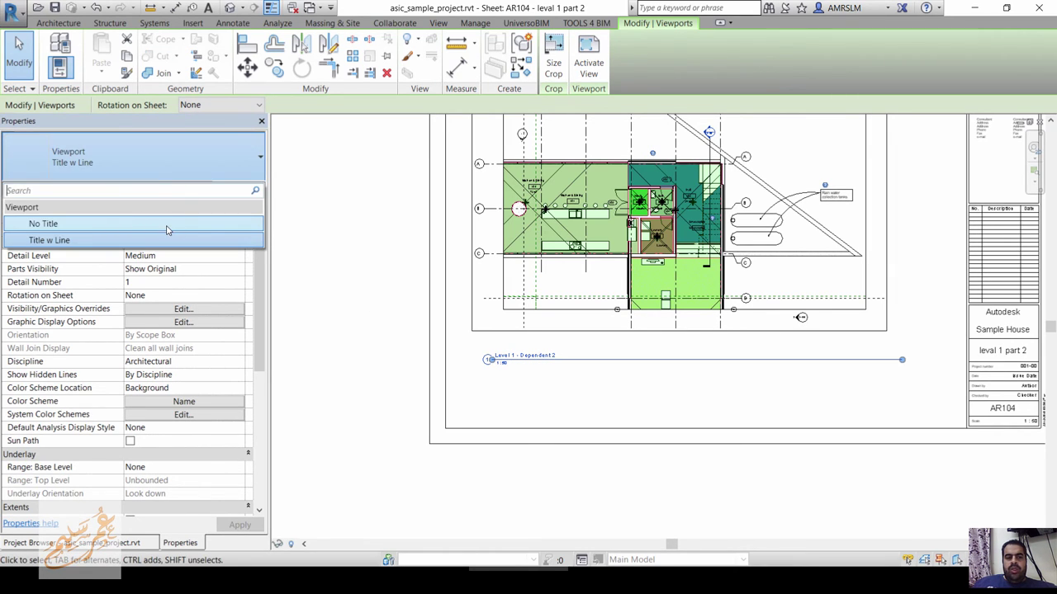
pyautogui.click(166, 224)
pyautogui.click(186, 152)
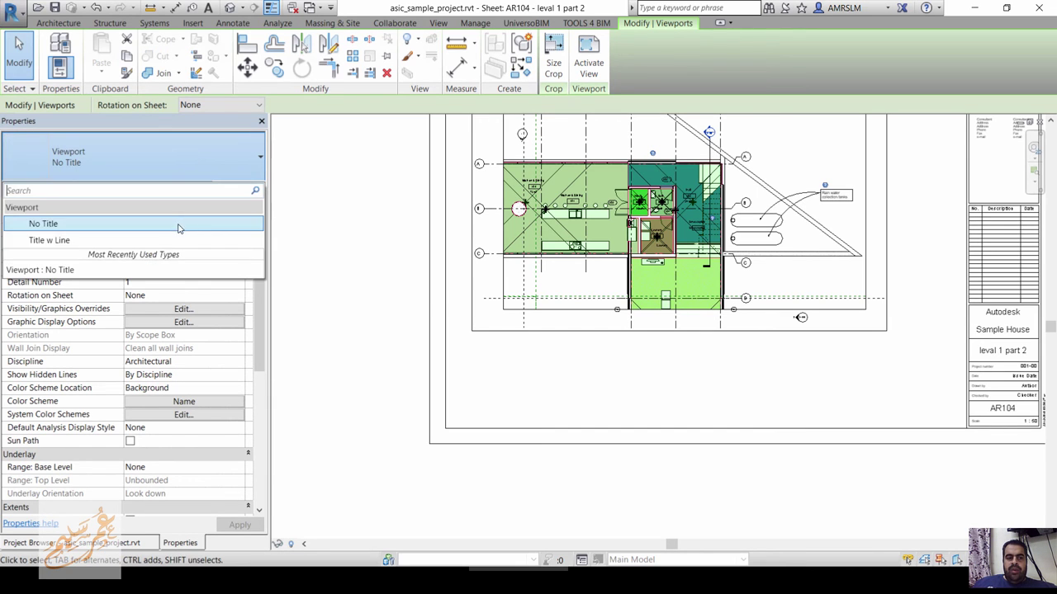
pyautogui.click(174, 241)
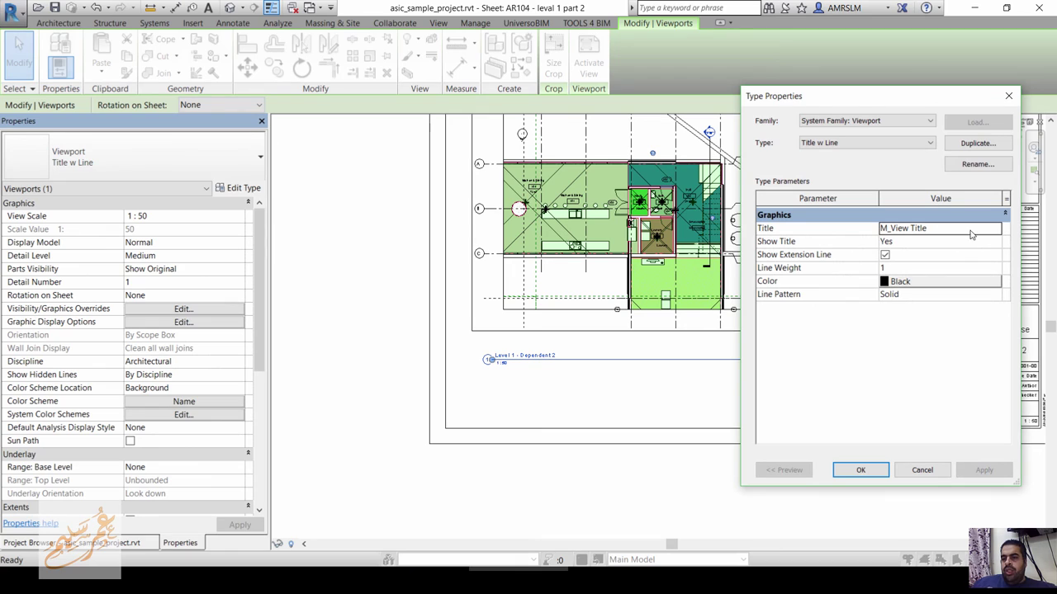
# - Try title set to none and line weight 3 in the Title w Line type, then cancel
pyautogui.click(994, 231)
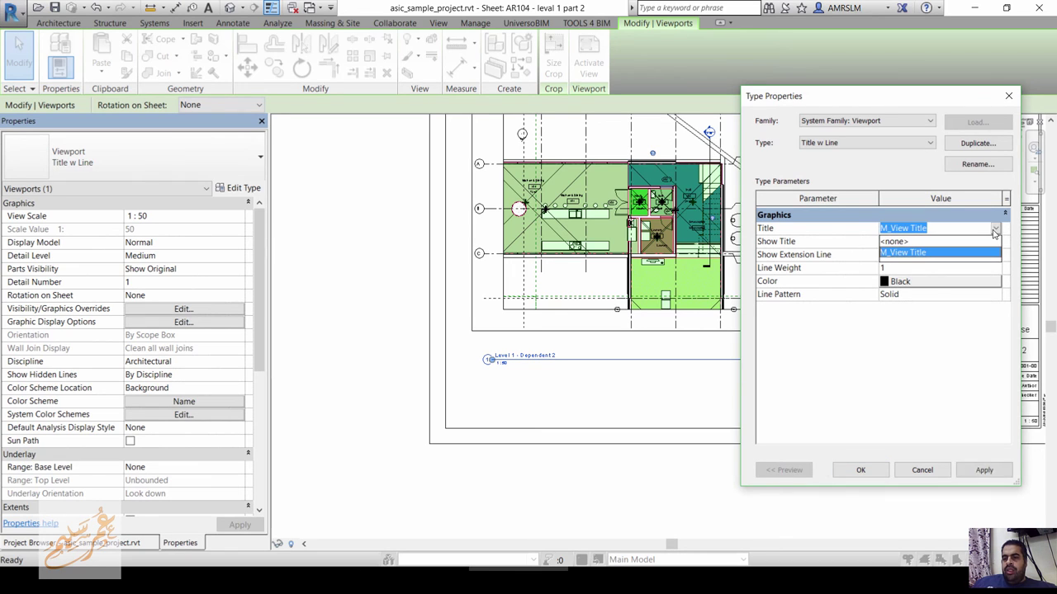
pyautogui.click(927, 242)
pyautogui.click(913, 269)
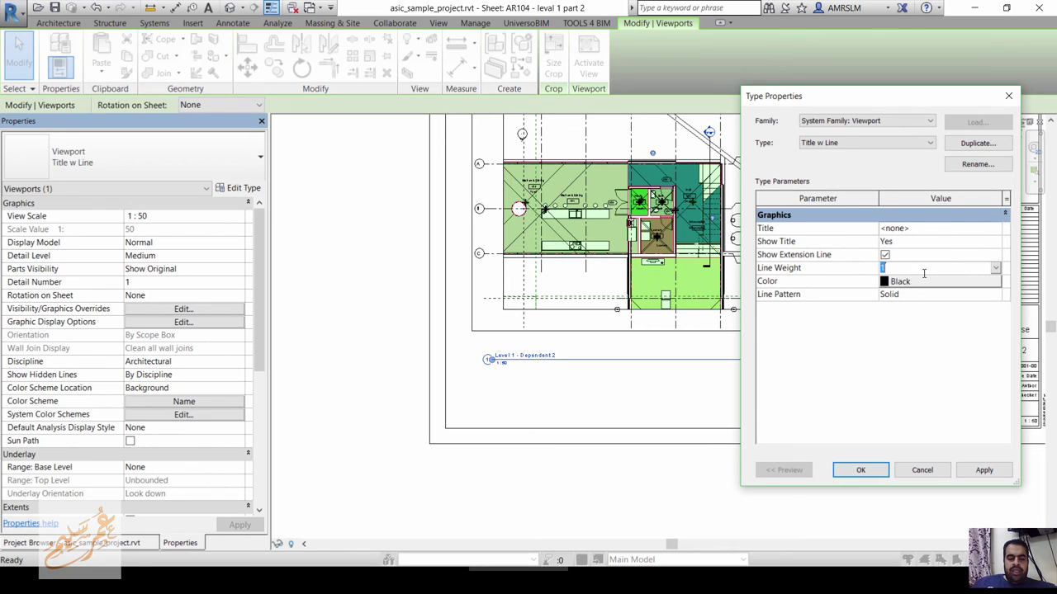
pyautogui.write('3')
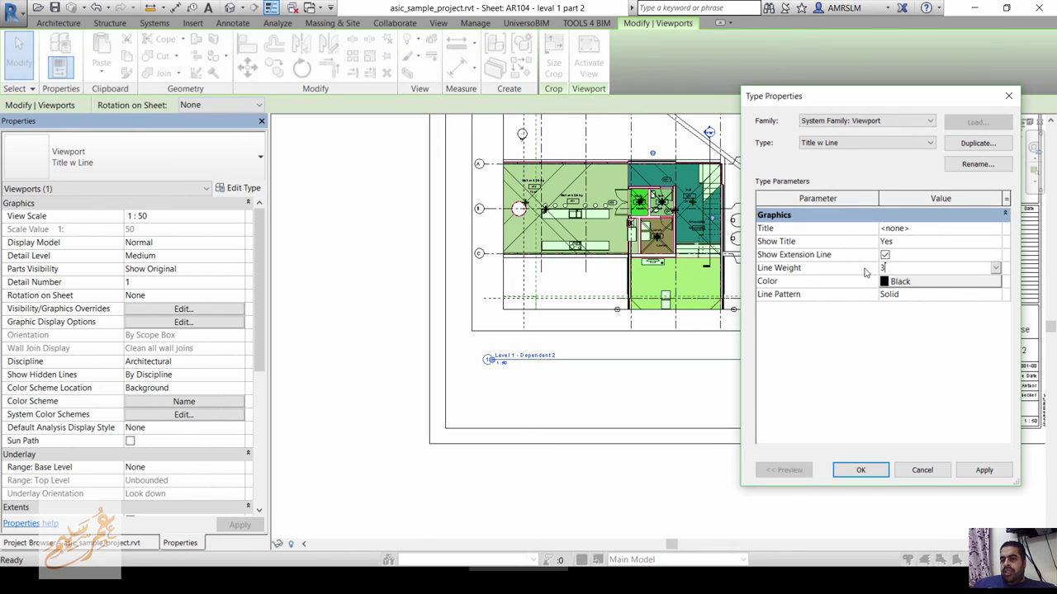
pyautogui.click(999, 242)
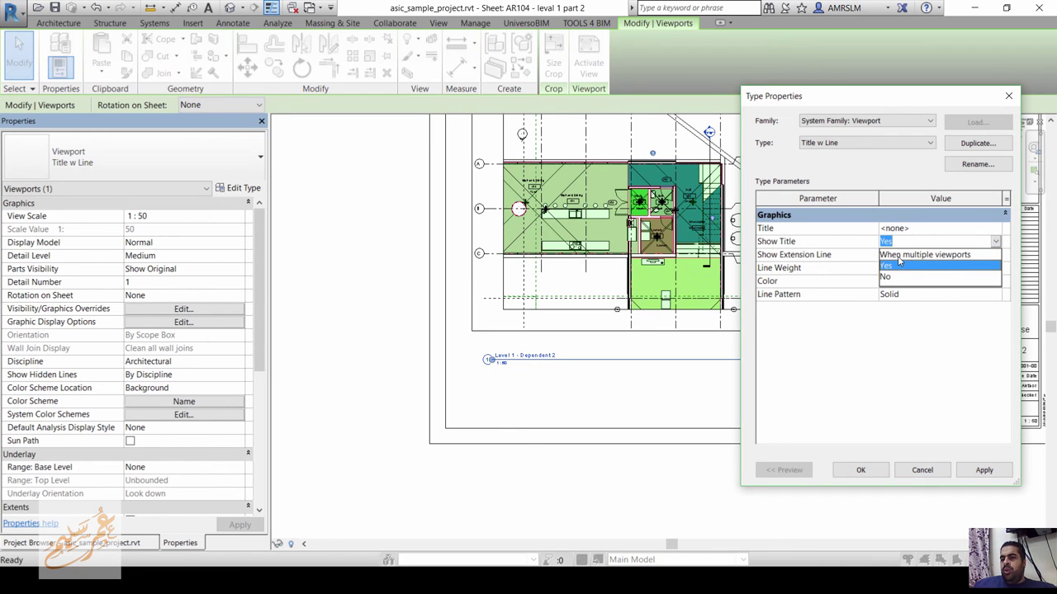
pyautogui.click(916, 468)
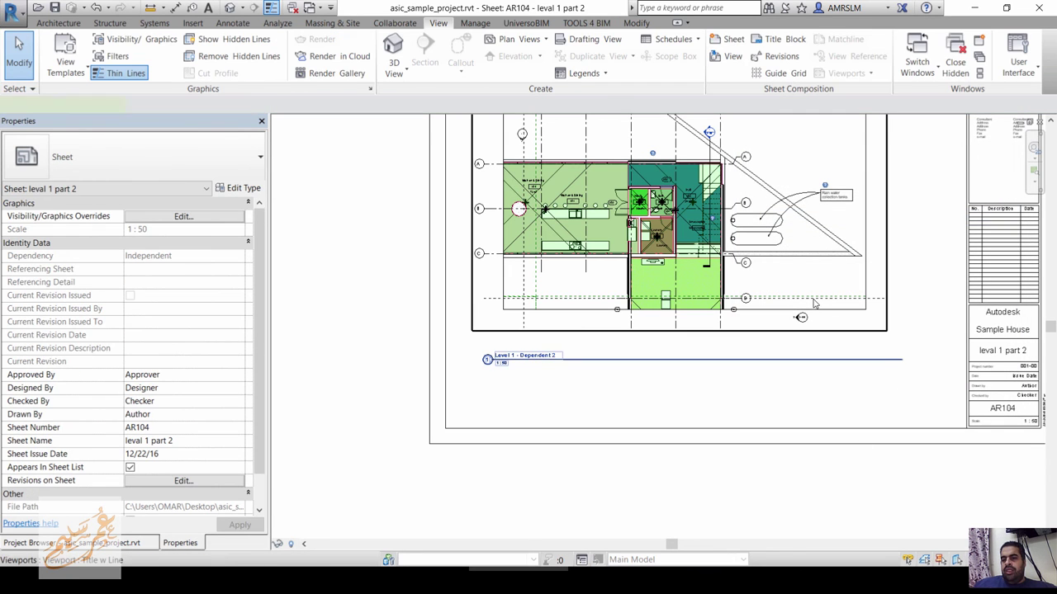
pyautogui.click(879, 360)
# - Shorten the Dependent 2 title line to roughly the length of the view name
pyautogui.moveTo(773, 368); pyautogui.dragTo(584, 360)
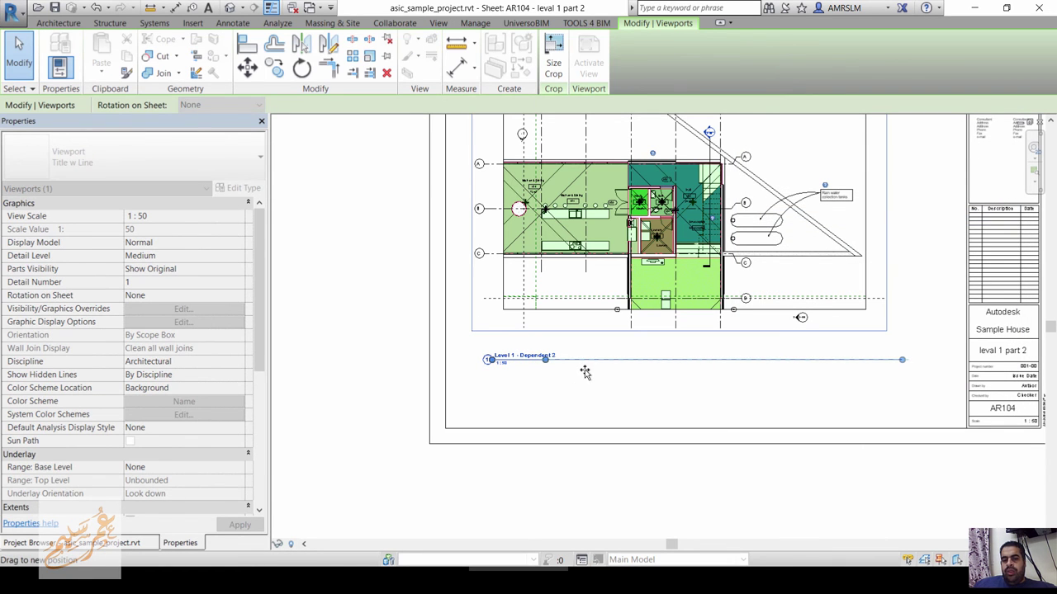
pyautogui.click(588, 373)
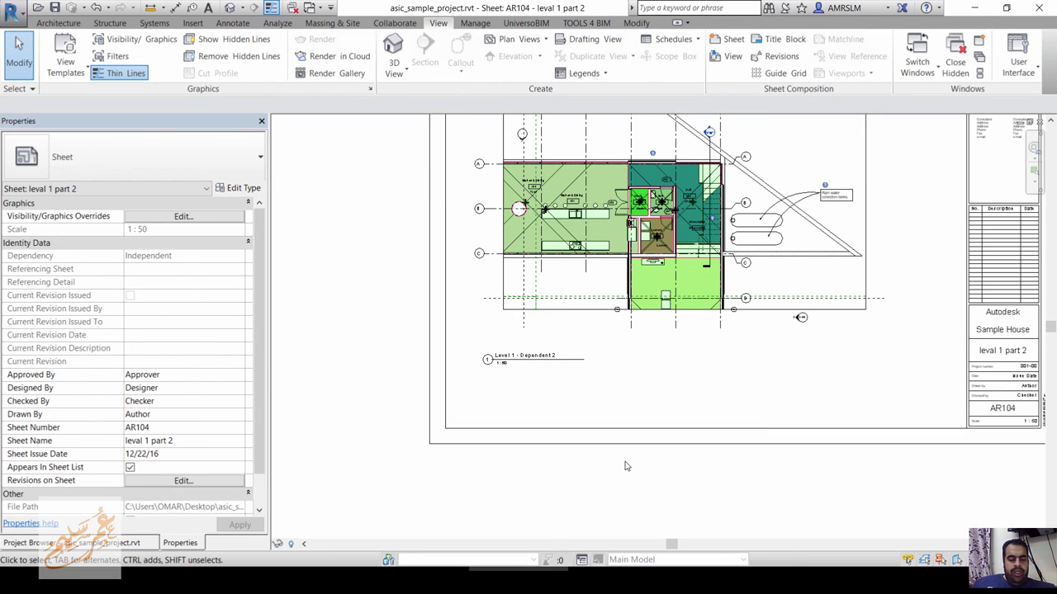
pyautogui.hotkey('ctrl', 'Tab')
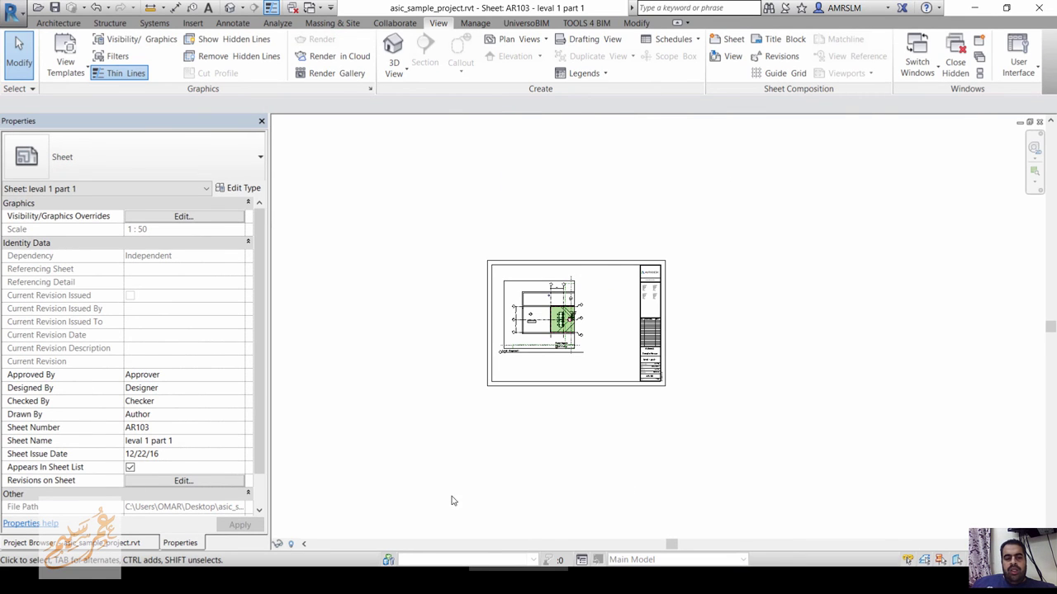
# - Open the Level 1 floor plan and zoom in on the Room Legend
pyautogui.click(142, 543)
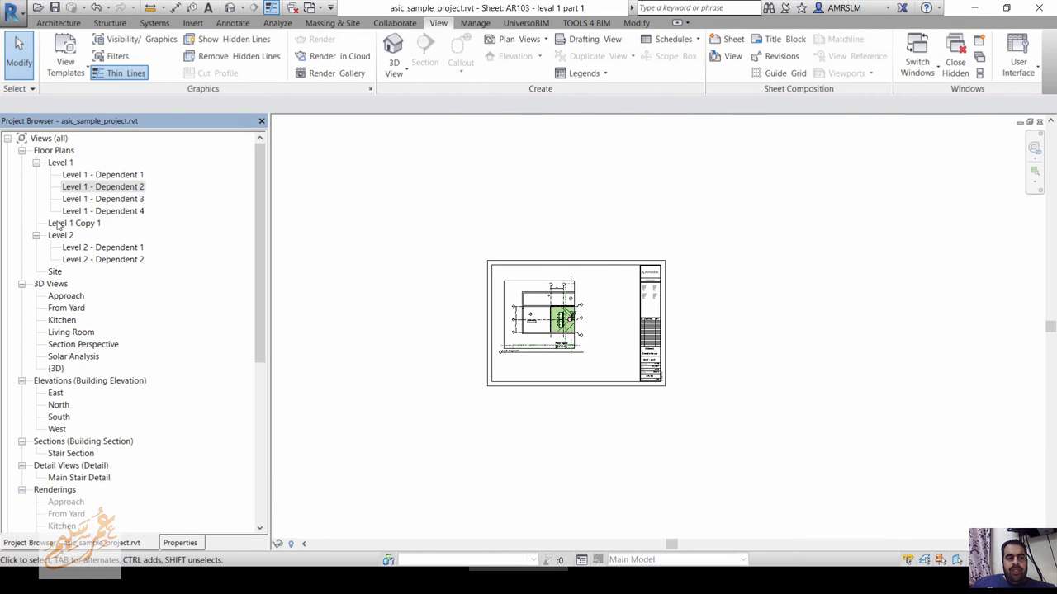
pyautogui.doubleClick(60, 164)
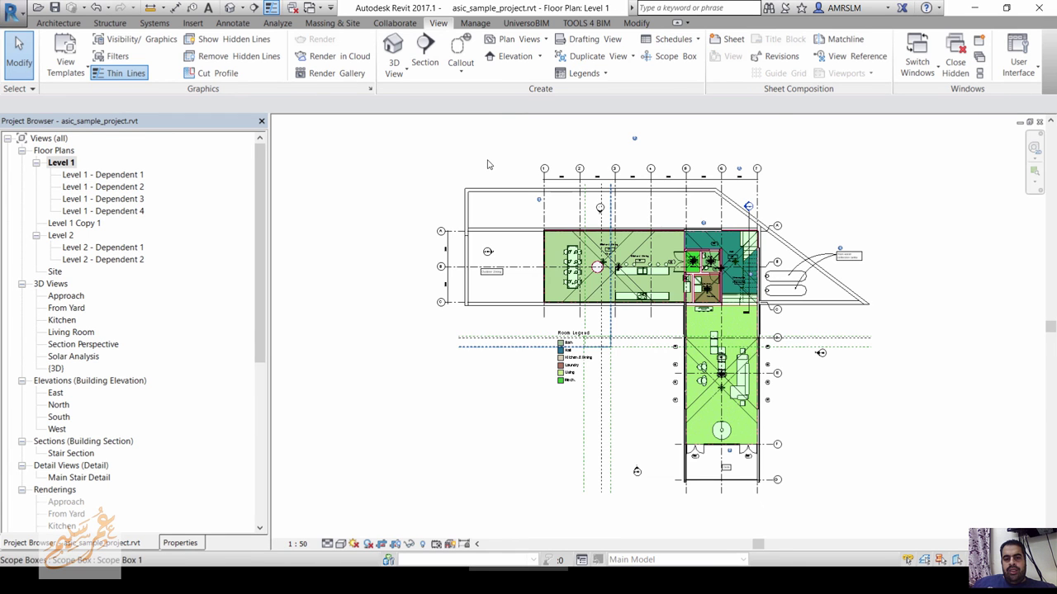
pyautogui.scroll(3, 605, 412)
pyautogui.scroll(1, 605, 412)
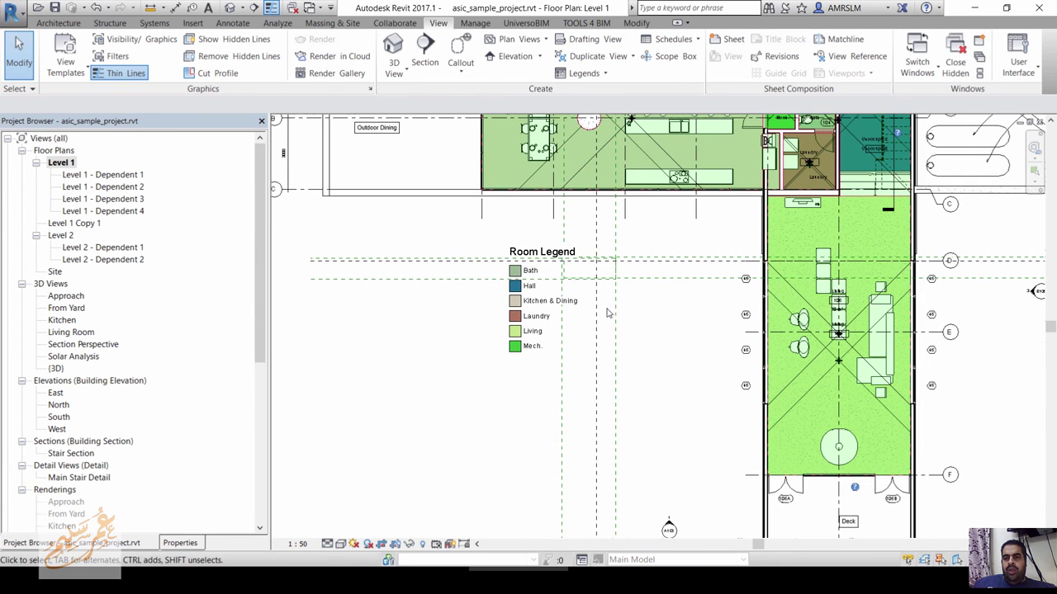
pyautogui.scroll(1, 529, 275)
pyautogui.scroll(1, 613, 283)
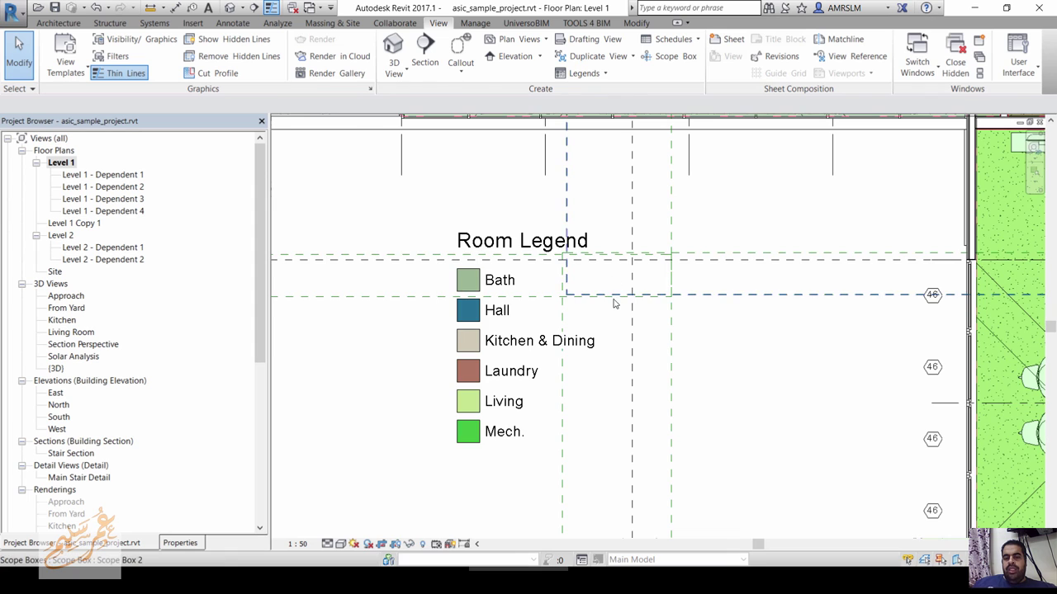
pyautogui.scroll(-1, 615, 305)
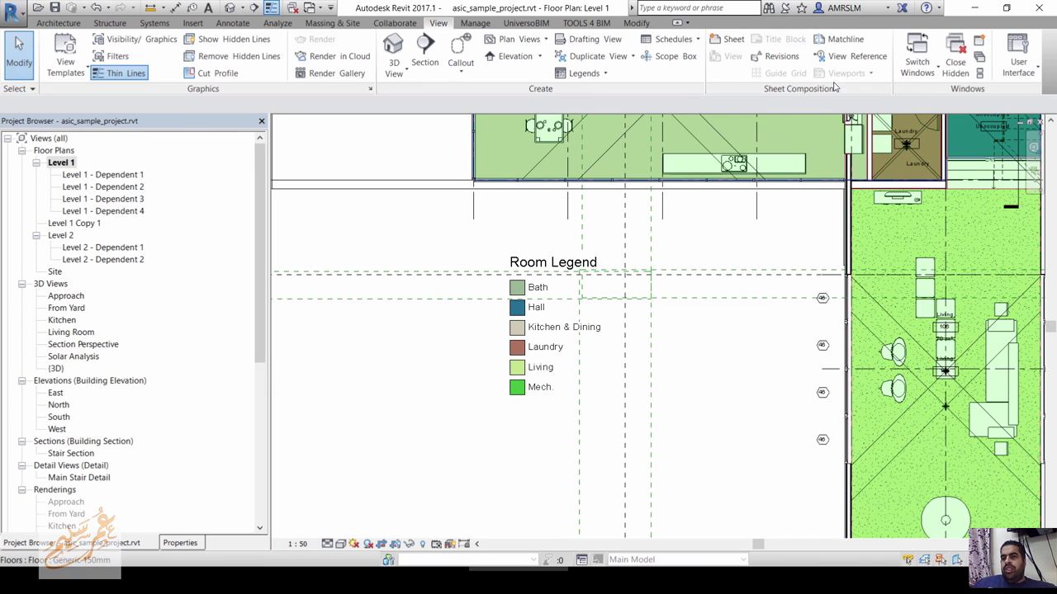
# - Place two view references beside the Room Legend in the Level 1 plan
pyautogui.click(852, 56)
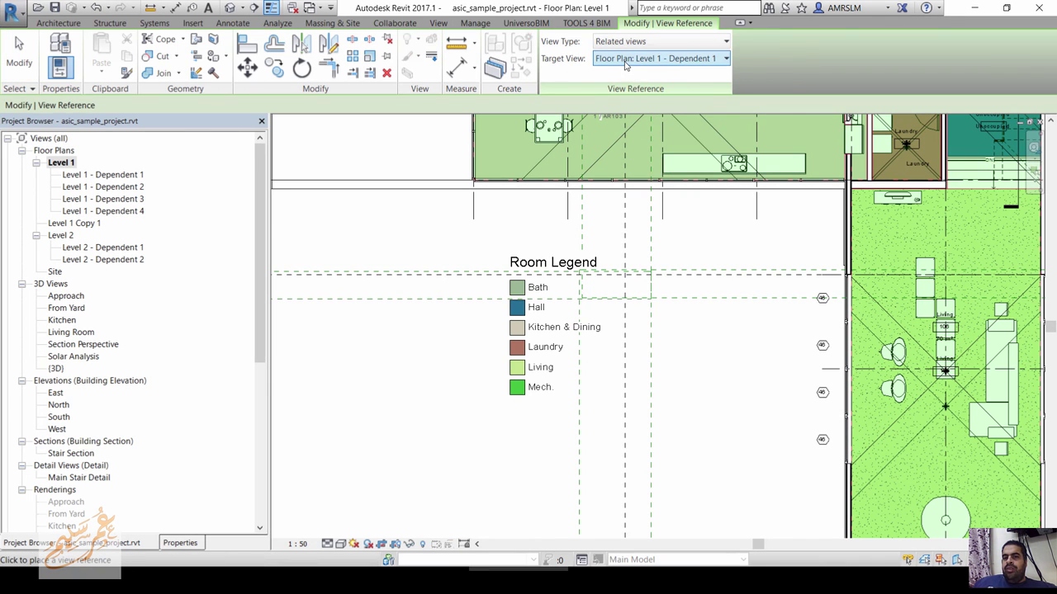
pyautogui.scroll(3, 598, 248)
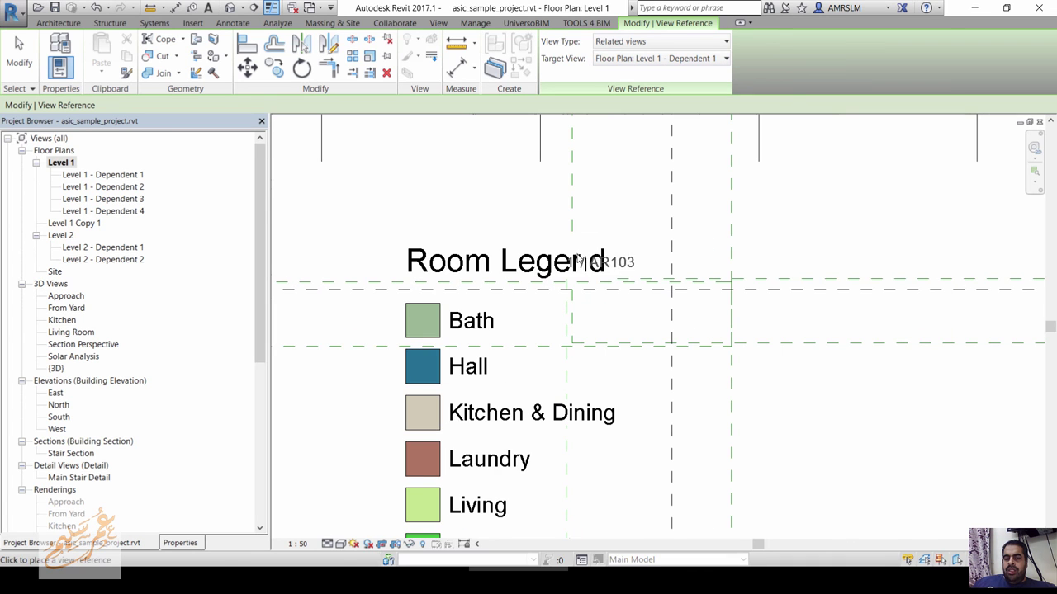
pyautogui.moveTo(591, 272)
pyautogui.mouseDown(button='middle')
pyautogui.moveTo(577, 257)
pyautogui.moveTo(457, 213)
pyautogui.mouseUp(button='middle')
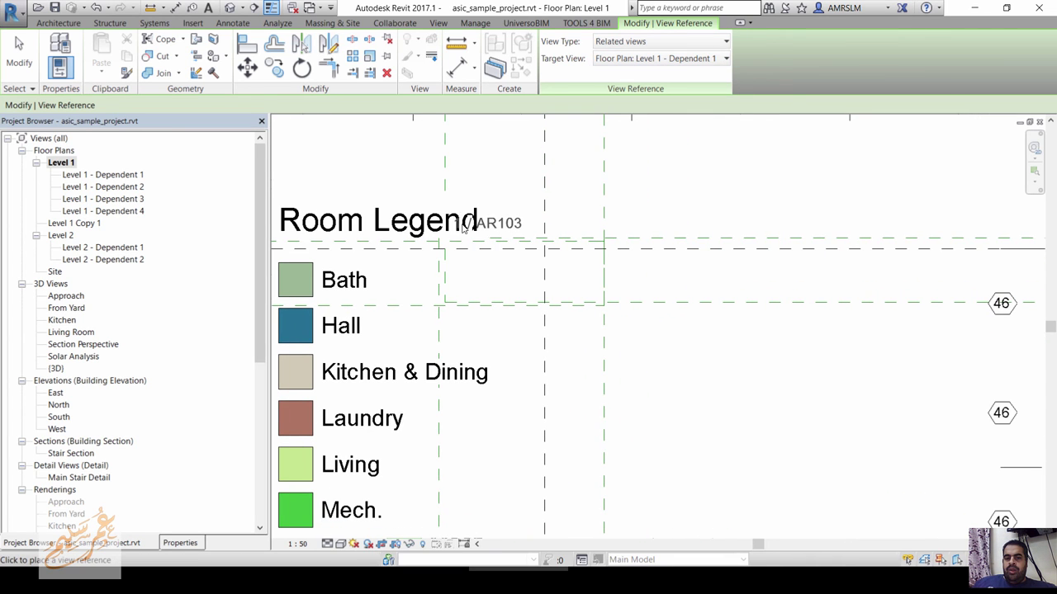
pyautogui.click(459, 216)
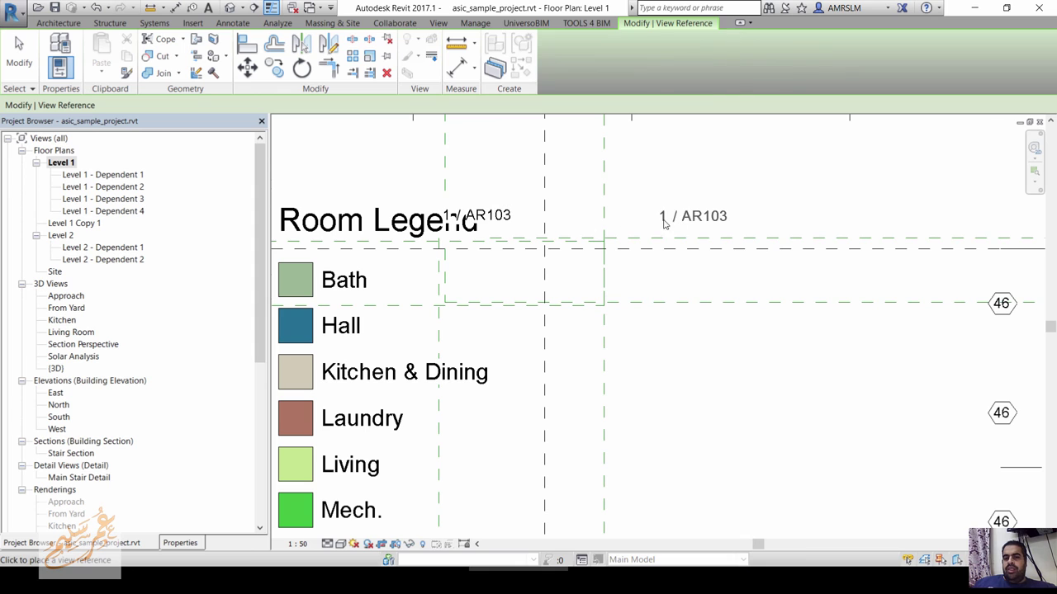
pyautogui.click(608, 218)
pyautogui.press('Escape')
pyautogui.press('Escape')
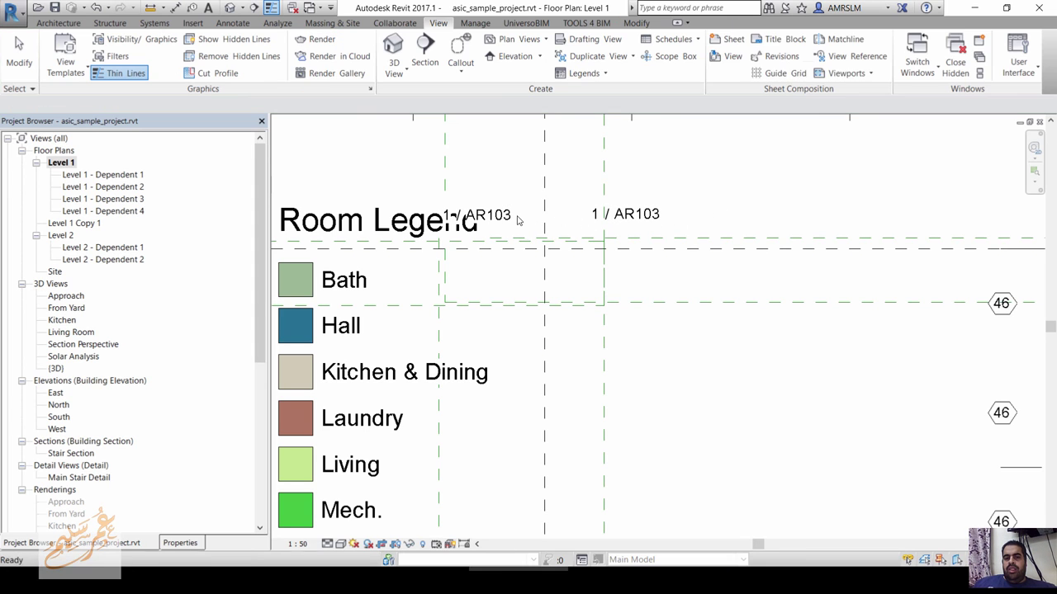
# - Keep the left reference on Dependent 1 and target the right one to Level 1 - Dependent 2
pyautogui.click(475, 216)
pyautogui.click(674, 59)
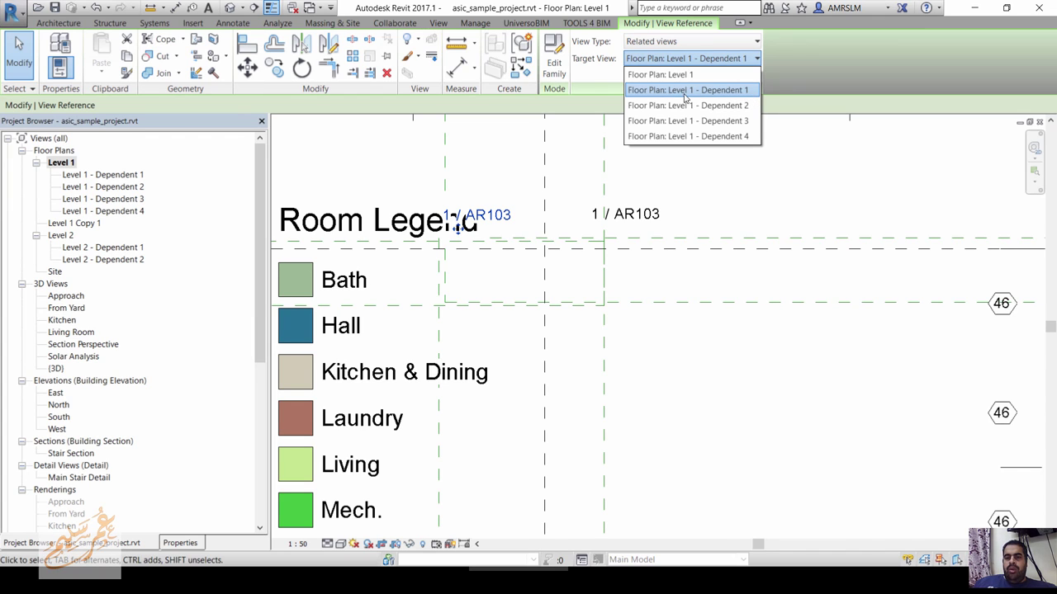
pyautogui.click(740, 97)
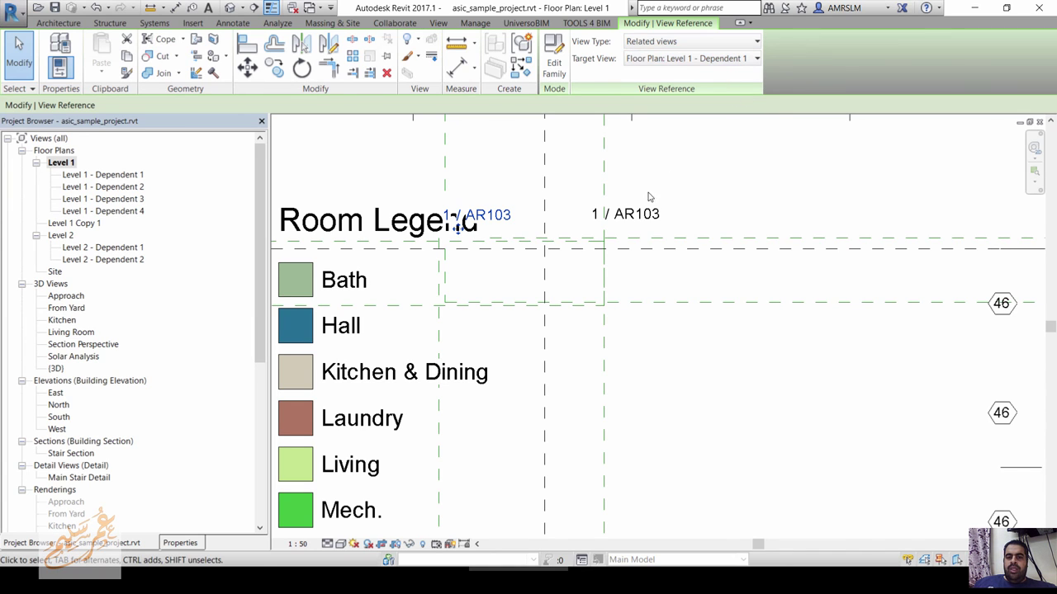
pyautogui.click(644, 213)
pyautogui.click(731, 59)
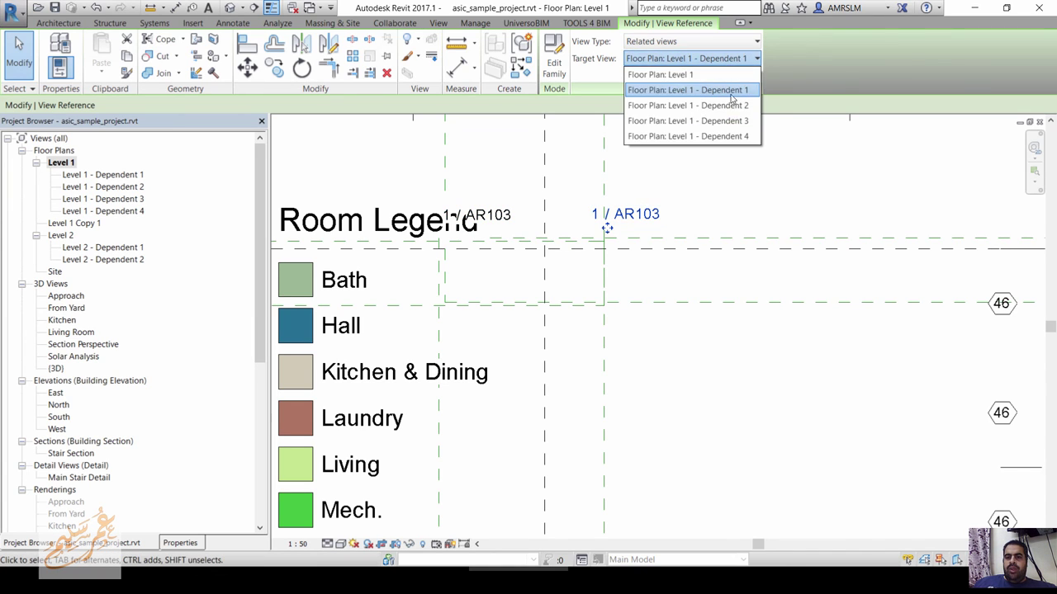
pyautogui.click(732, 107)
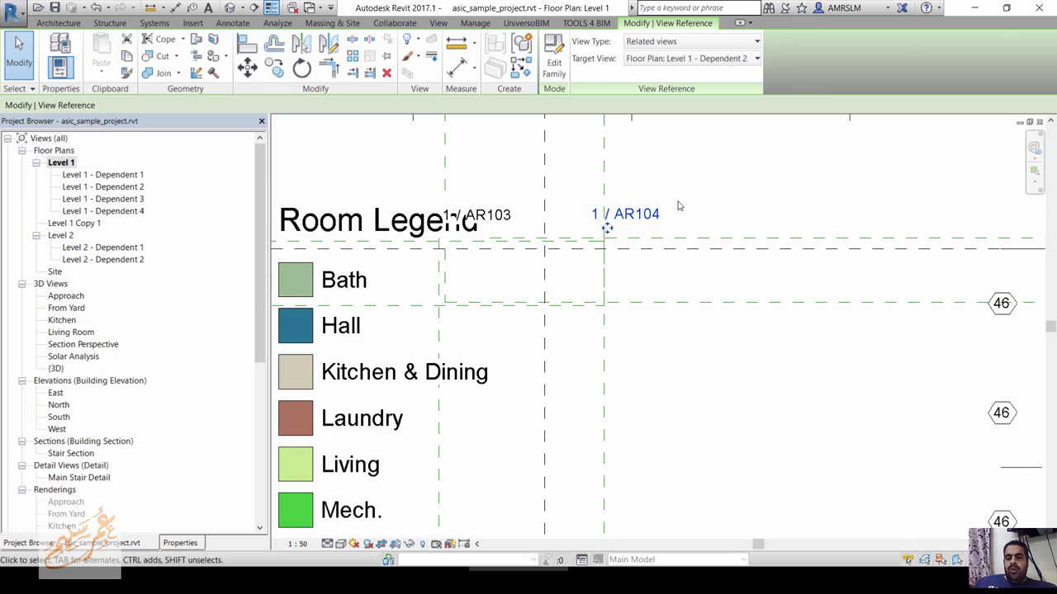
pyautogui.click(258, 384)
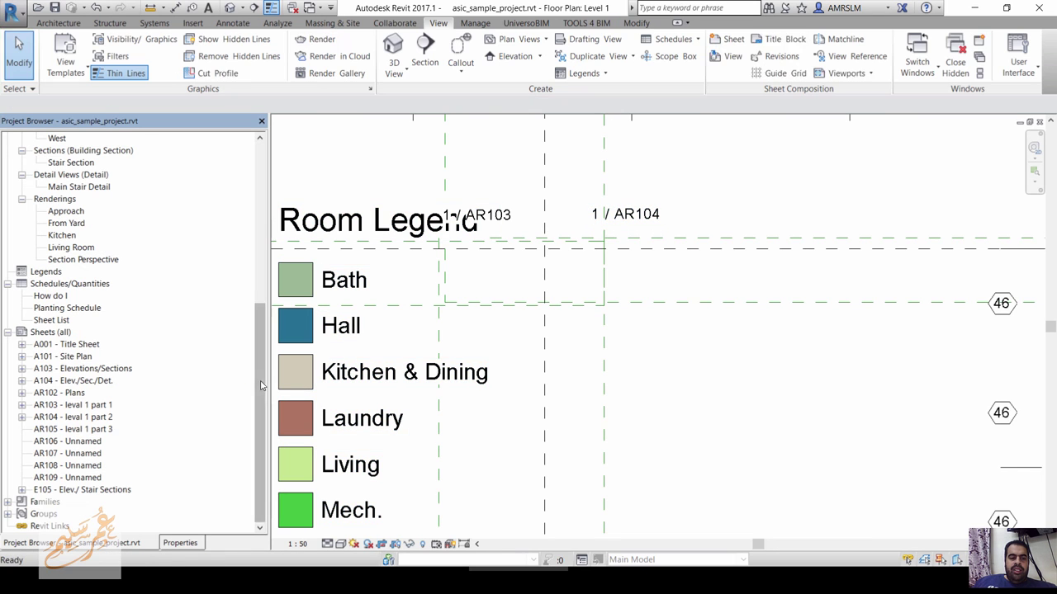
pyautogui.click(82, 405)
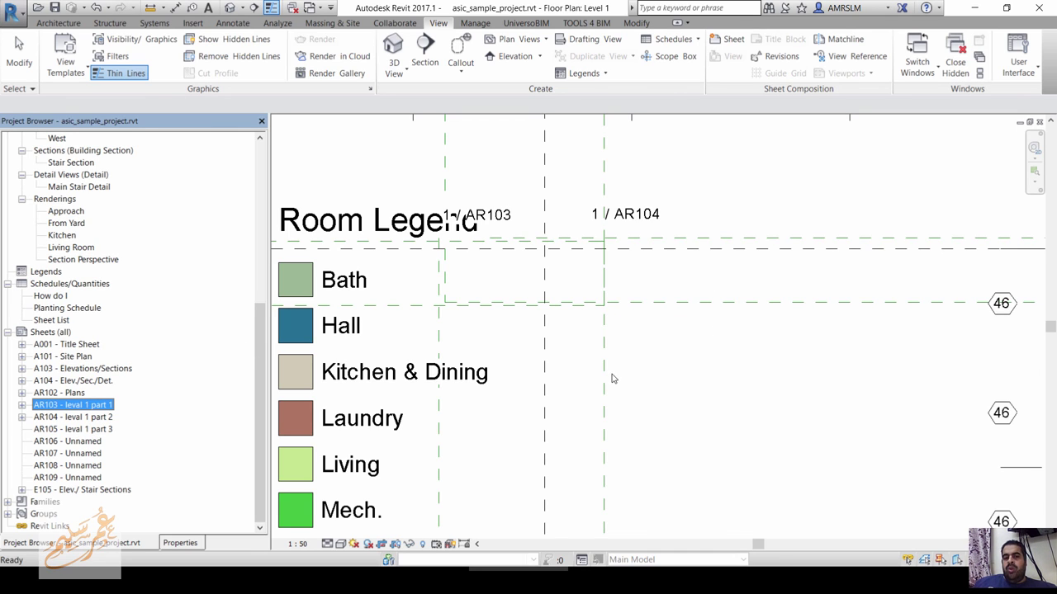
pyautogui.click(625, 215)
pyautogui.scroll(-1, 594, 224)
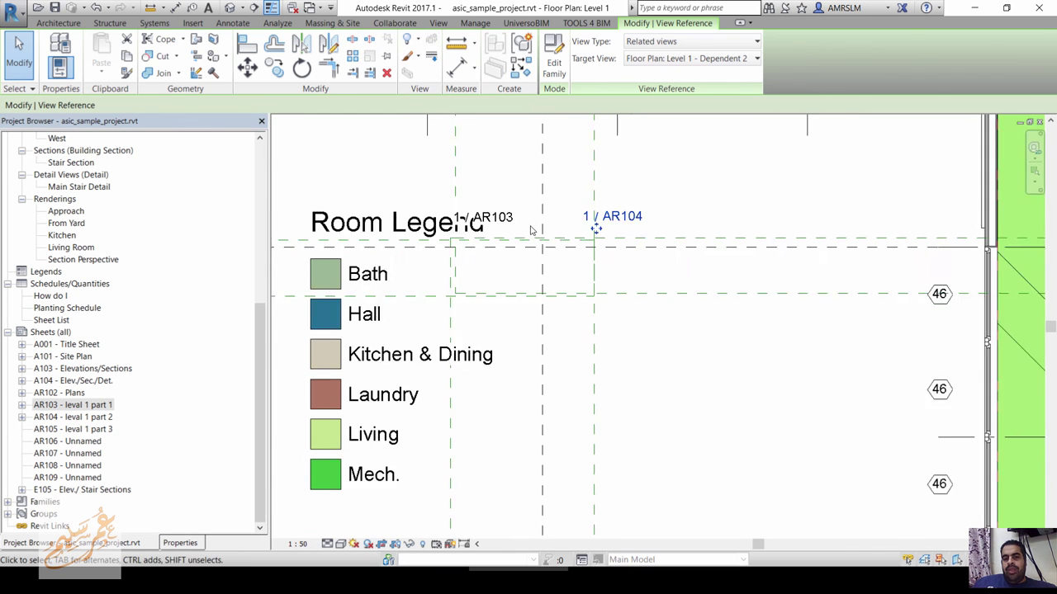
pyautogui.scroll(-3, 532, 229)
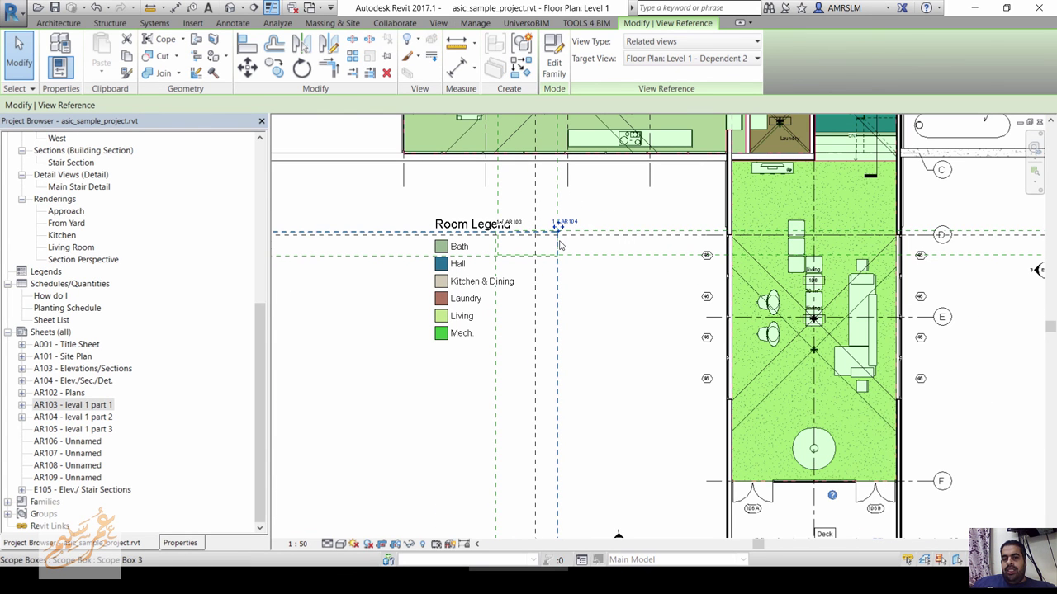